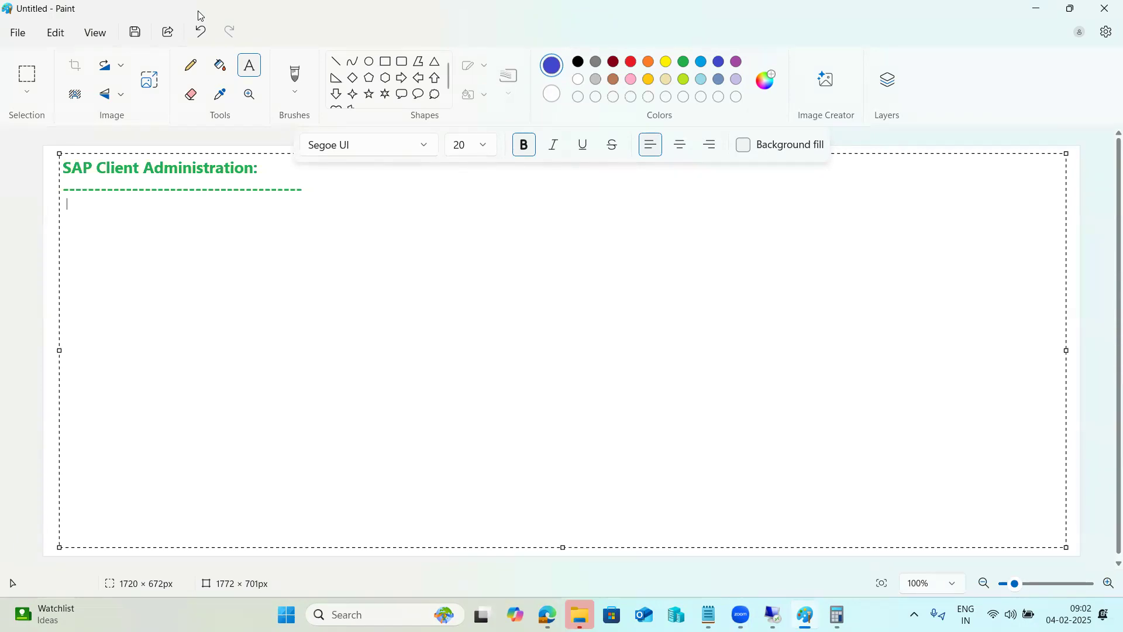
Type 'Client ? -', then 000, 001 and --- on separate lines under the heading.
type("Client ")
type("? -")
type("000")
key("Return")
type("001")
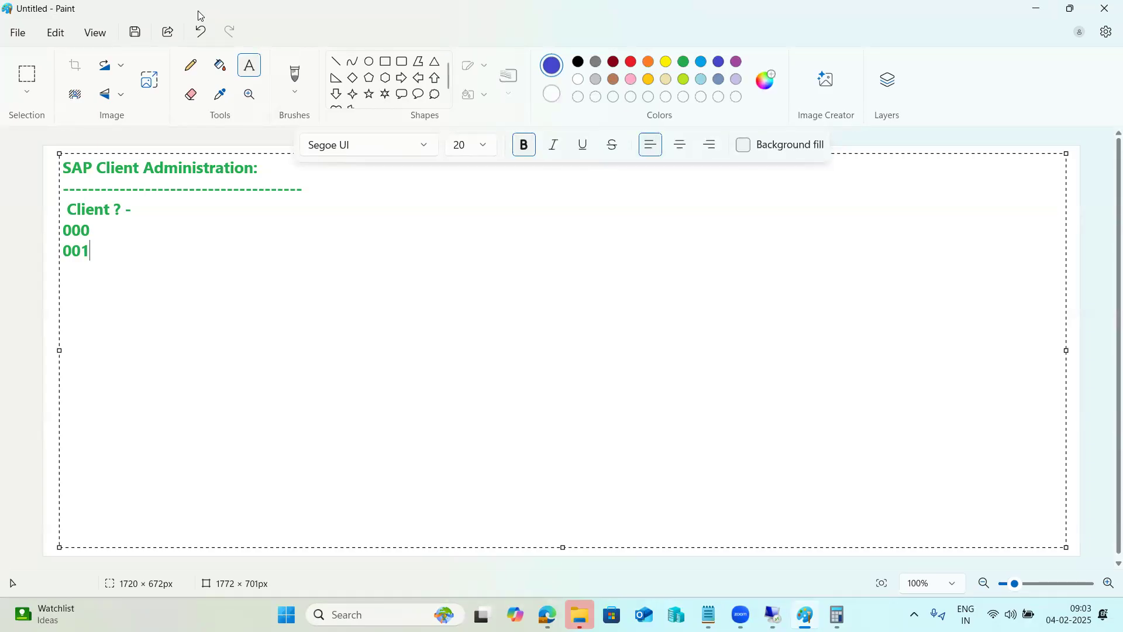
key("Return")
type("---")
key("Return")
left_click_drag(83, 269, 62, 237)
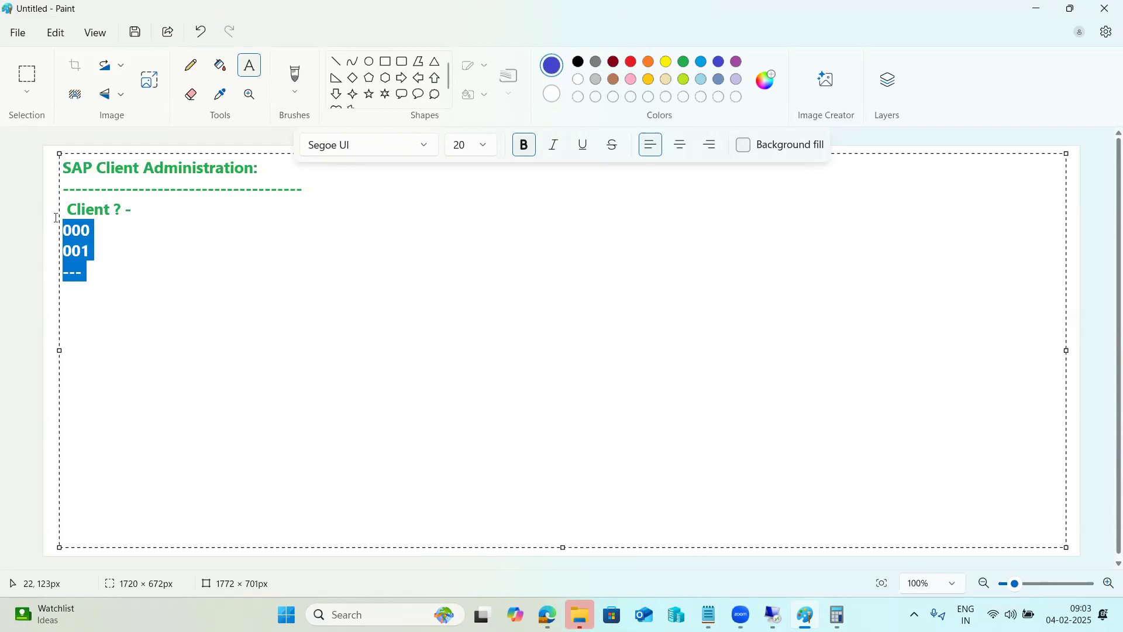
left_click(85, 272)
Delete the four lines from 'Client ? -' down to '---'.
left_click_drag(85, 273, 60, 217)
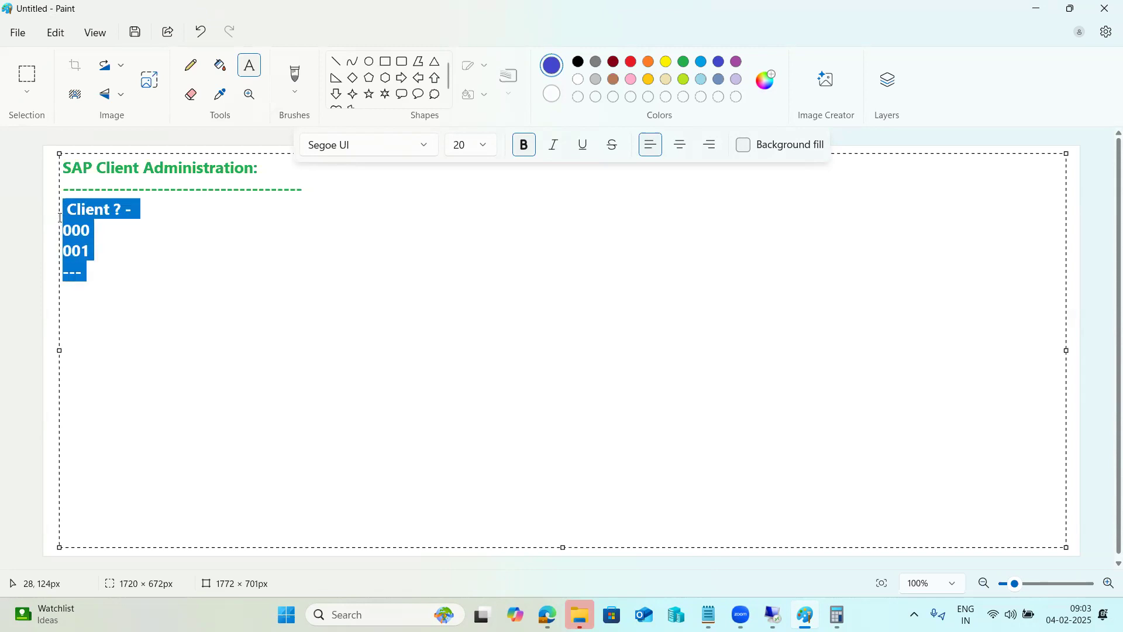
key("Delete")
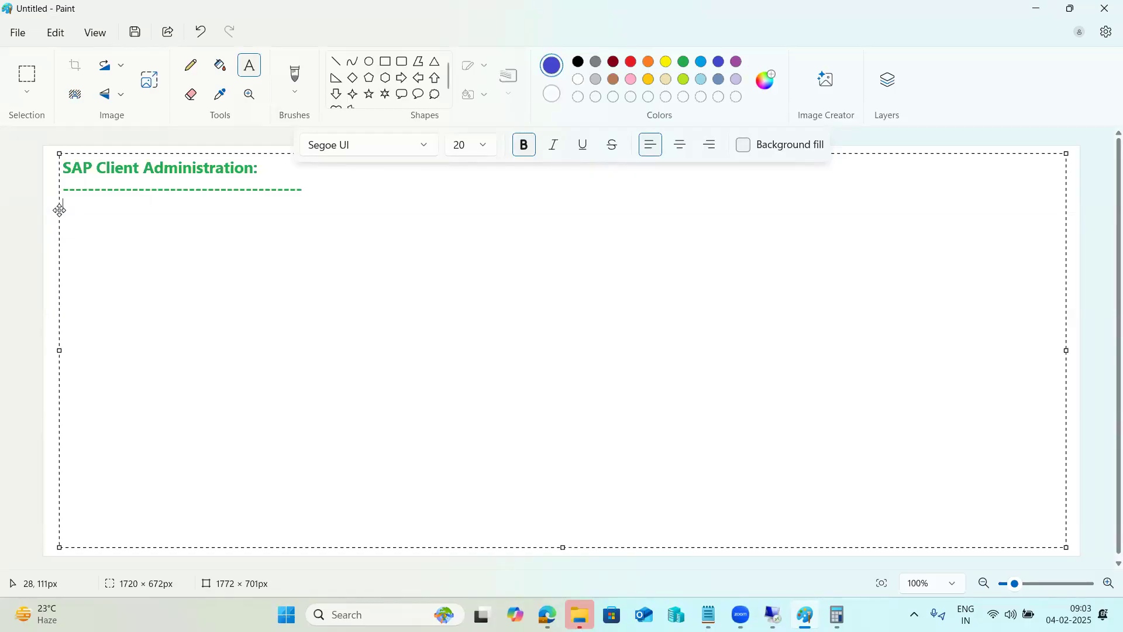
Note 'SCC4 - for creation of new client' and the dependency task 'Logical Systems SALE or BD54'.
type("SCC4 - for creation of nw")
key("BackSpace")
type("ew client")
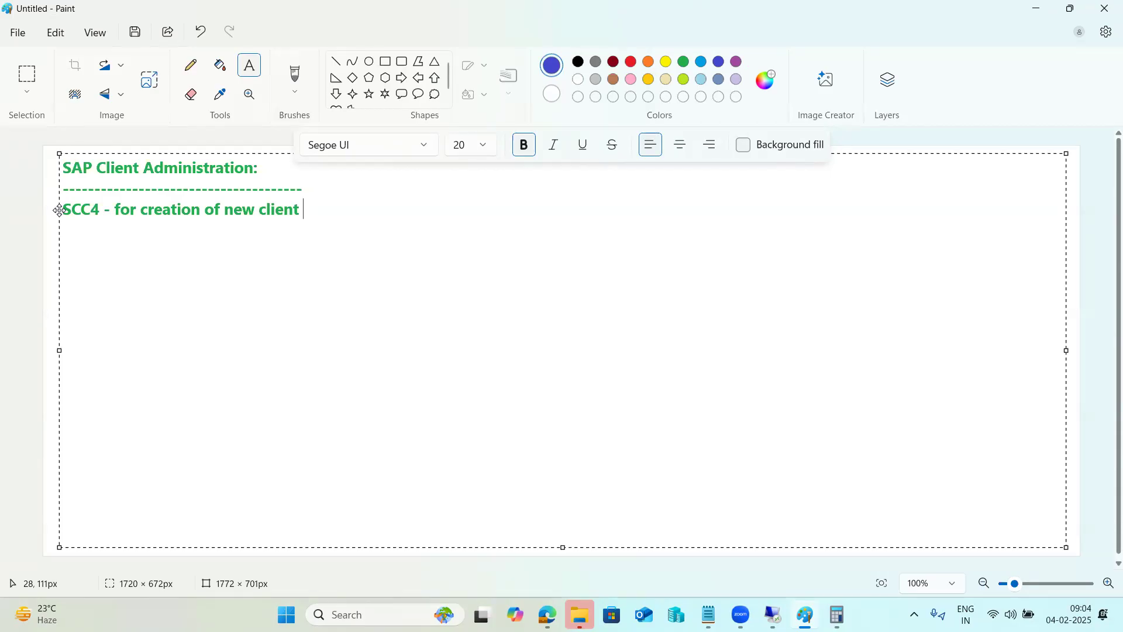
type("-")
type("dependne")
type("cy ")
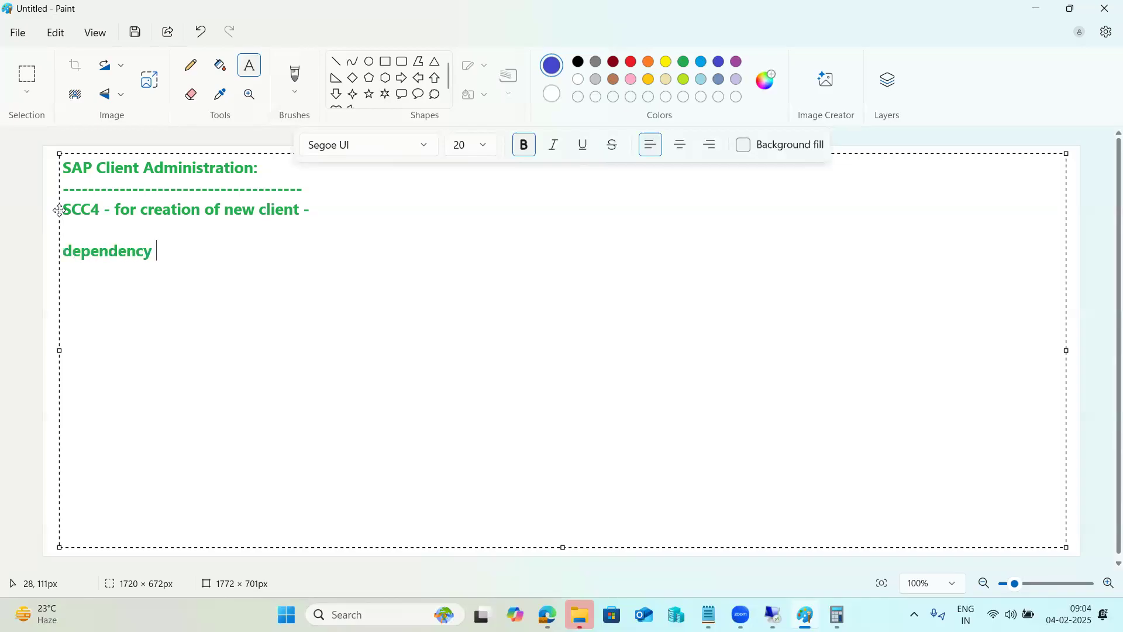
type("task - Logical Systems ")
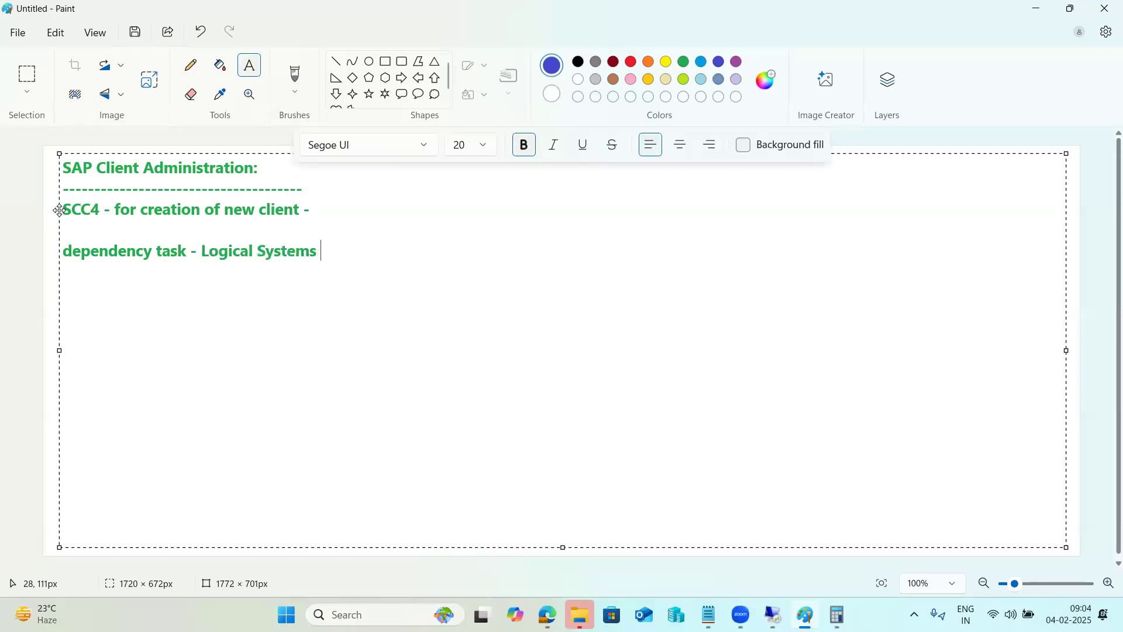
type("SALE or BD54")
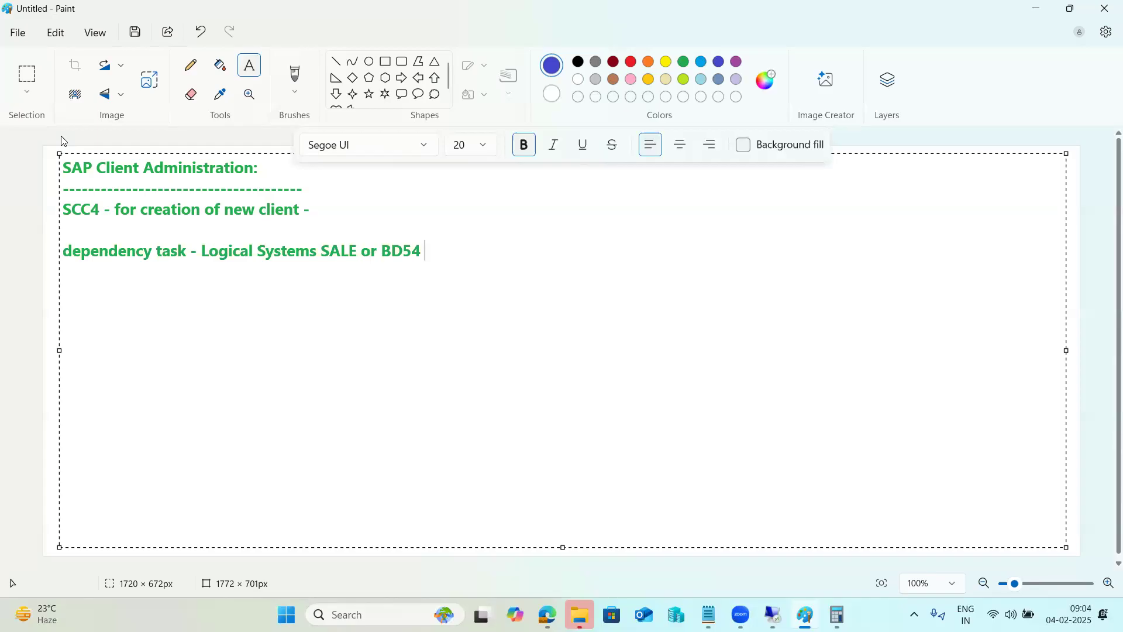
Add the line 'Logical system - To identify the client with in the landscape', fixing typos.
key("Return")
key("Return")
type("Logical system ")
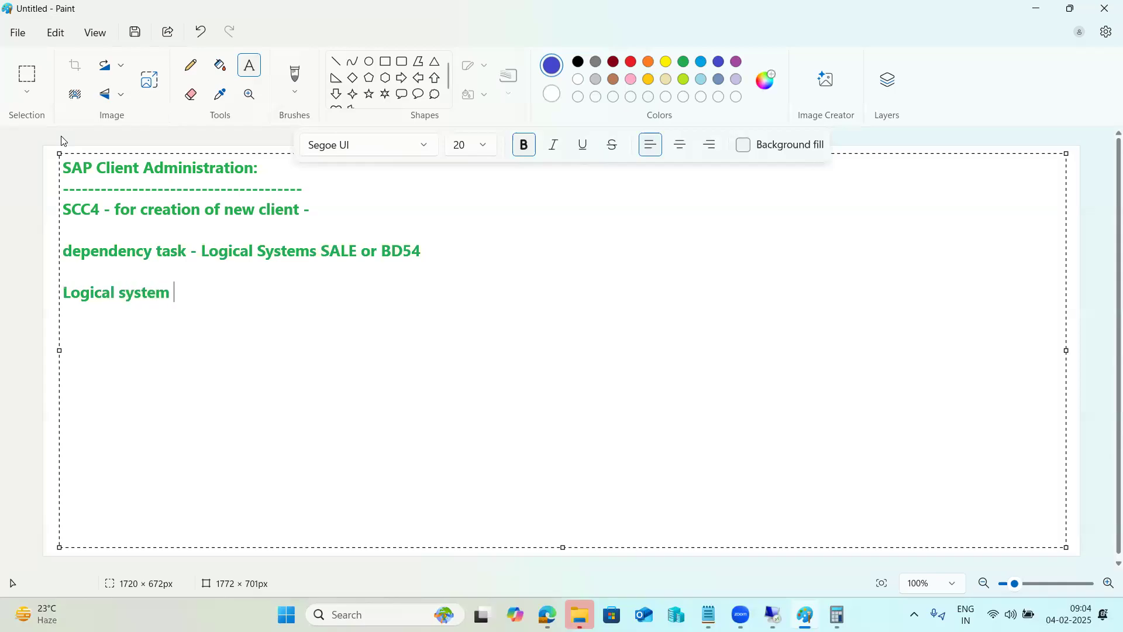
type("- Tp")
key("BackSpace")
type("p")
key("BackSpace")
key("BackSpace")
key("BackSpace")
type("To identify yhe c")
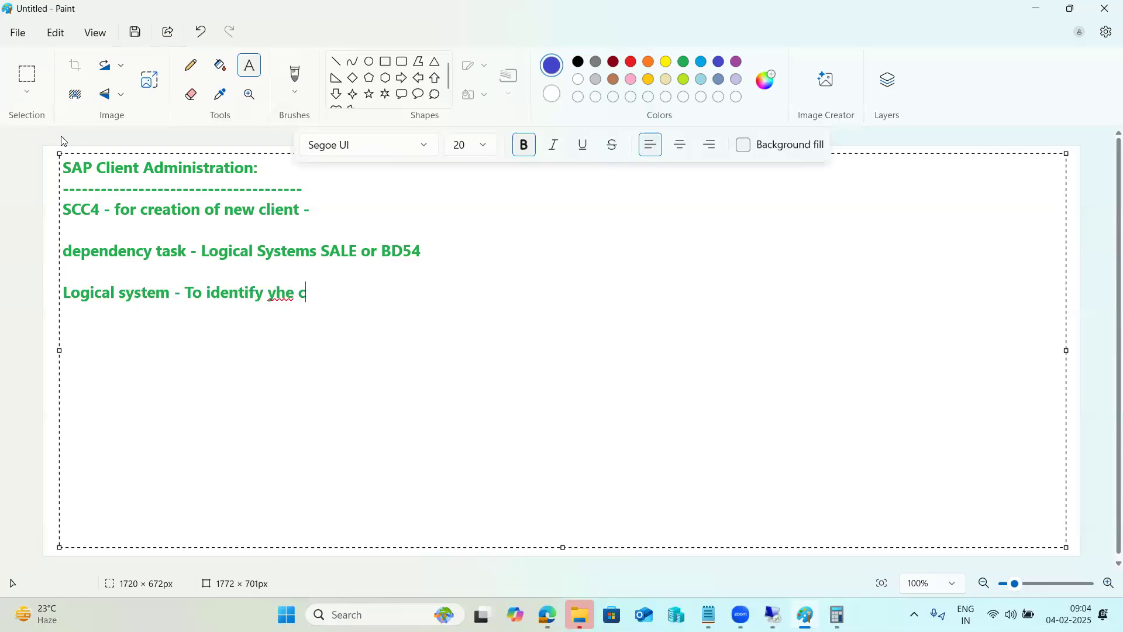
type("lient with in the ")
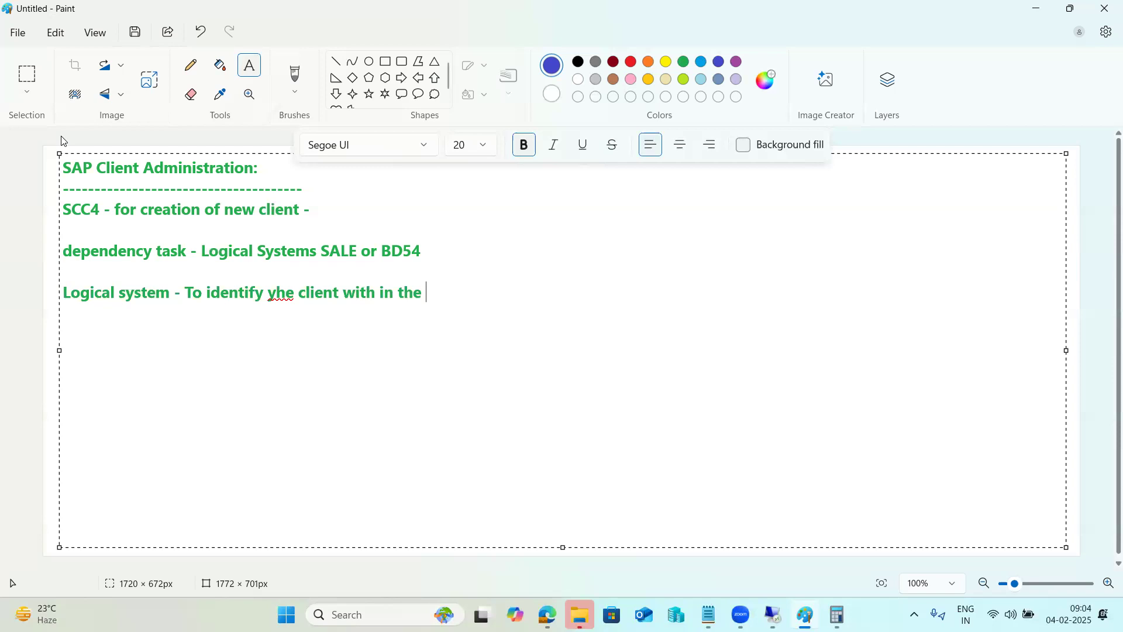
type("landscape")
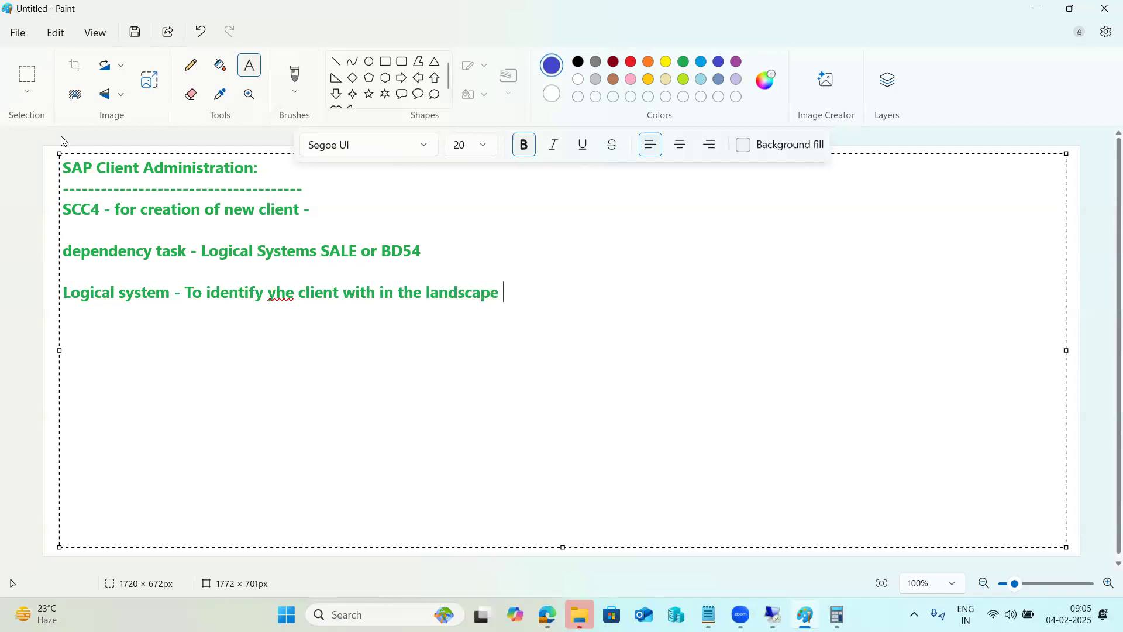
left_click(277, 291)
key("BackSpace")
type("t")
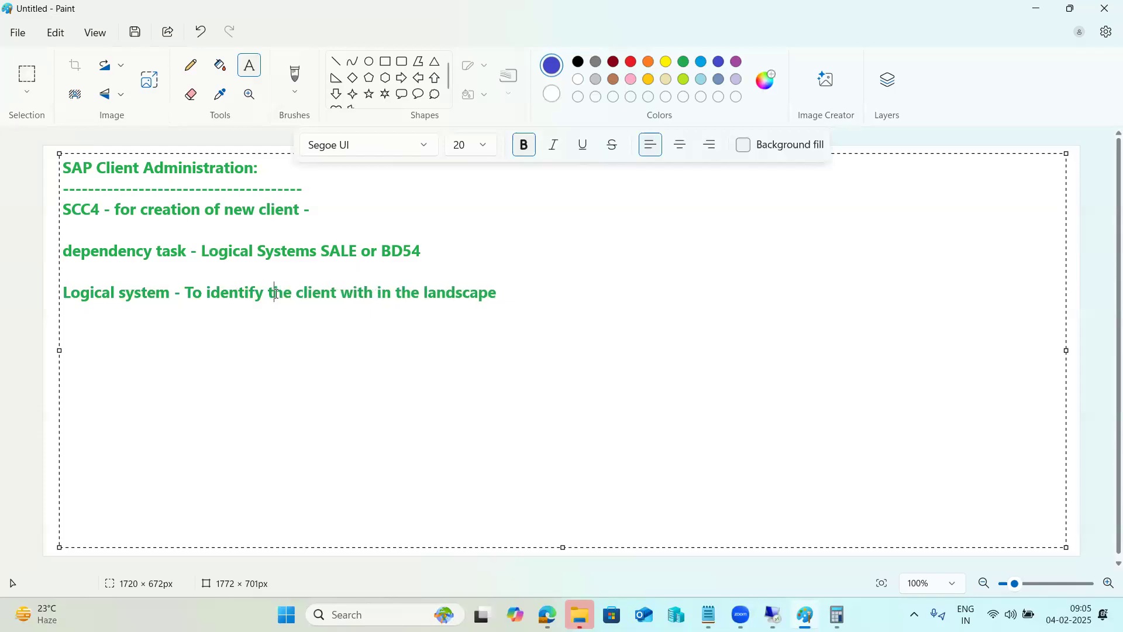
Draw a large blue rectangle right of the notes with smaller rectangles inside it.
left_click(13, 272)
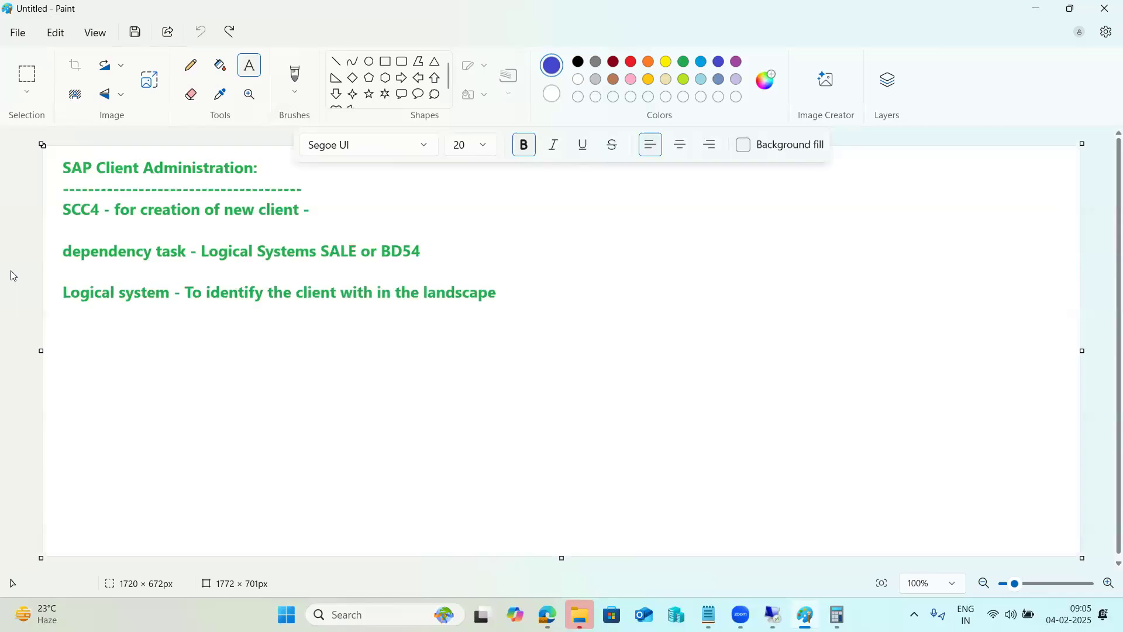
left_click(386, 61)
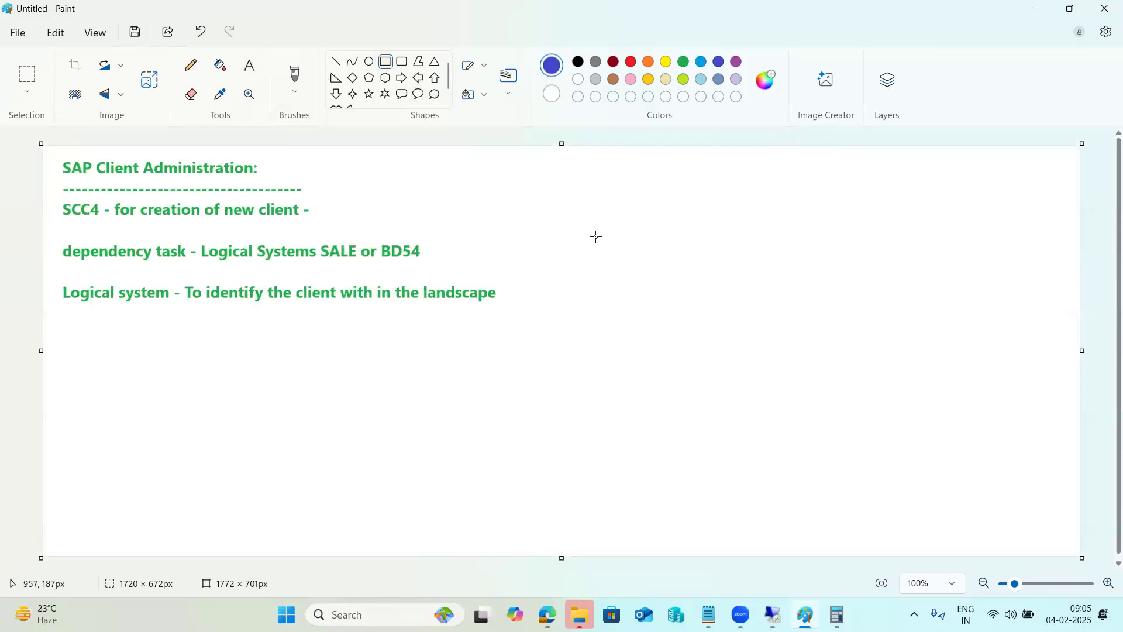
left_click_drag(519, 188, 668, 341)
left_click(670, 393)
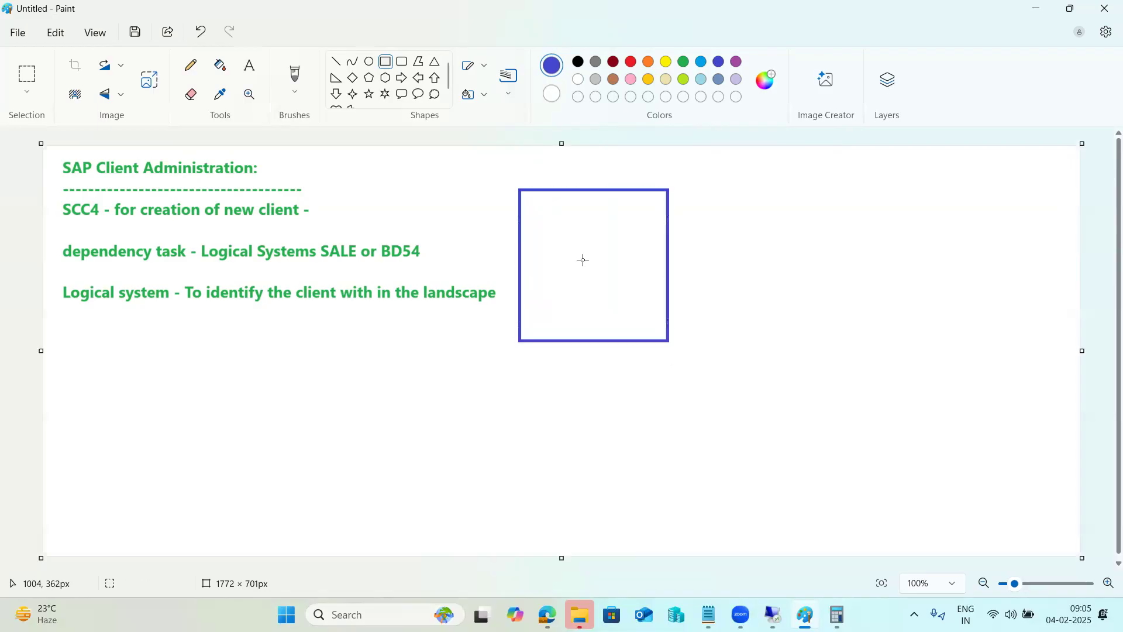
left_click_drag(558, 209, 614, 270)
left_click(627, 376)
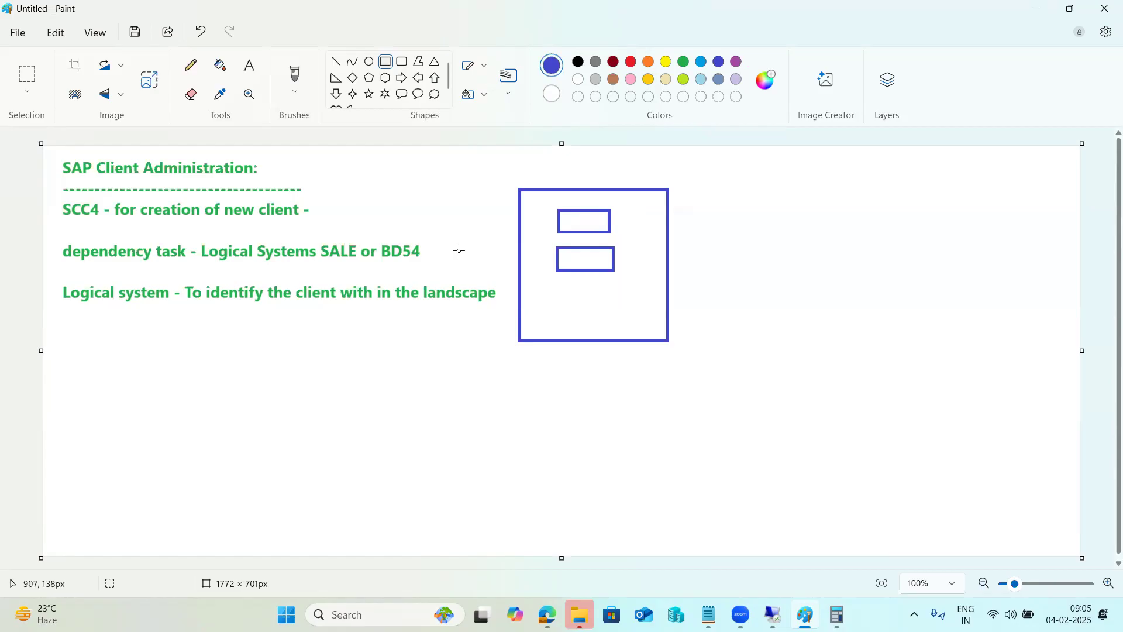
Add blue text '<SID>CLNT<NNN>' with examples NW1CLNT000, Nw1CLNT001 and Nw1CLNt100 below the notes.
left_click(249, 65)
left_click_drag(101, 313, 408, 386)
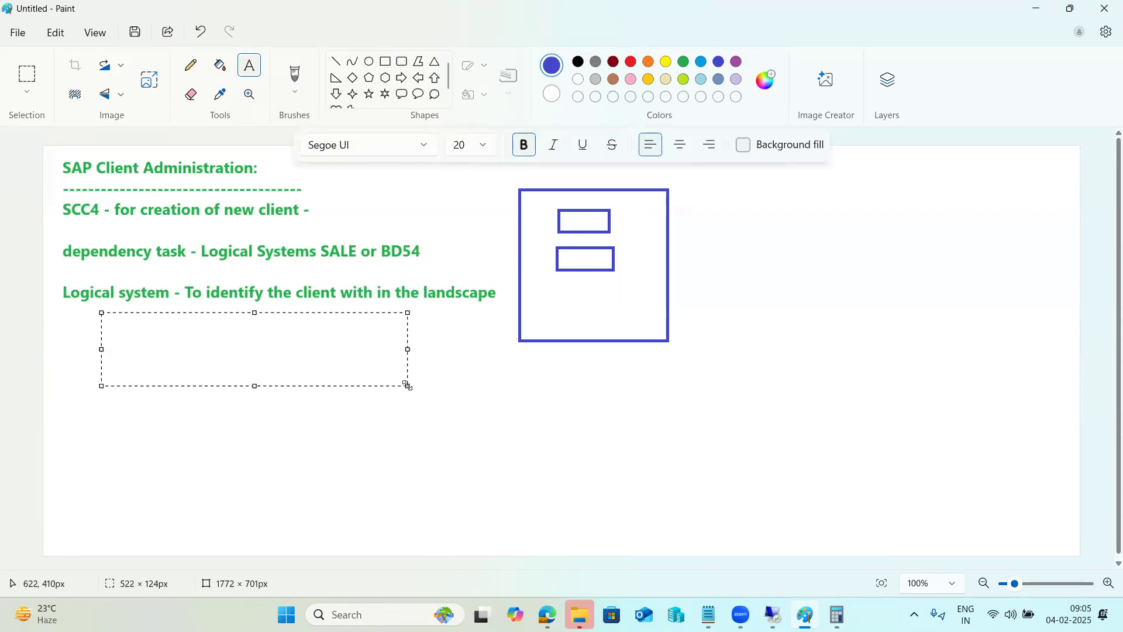
type("<SID>CLNT<NNN")
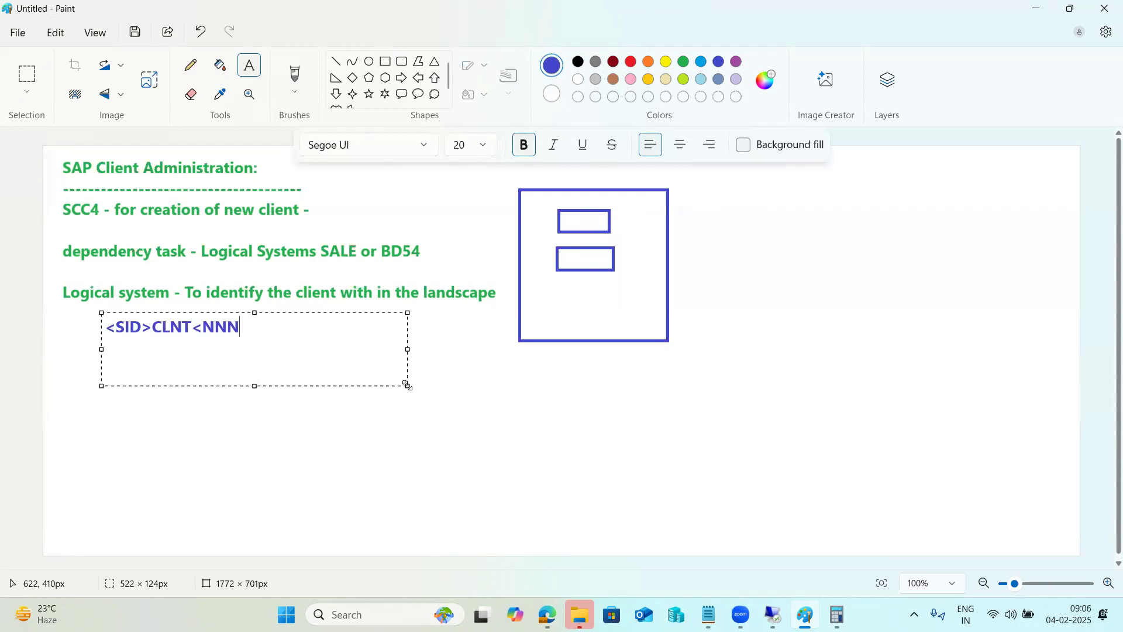
type(">")
key("Return")
type("NW1CLNT000 Nw1CLNT001")
key("Return")
type("Nw1CLNt100")
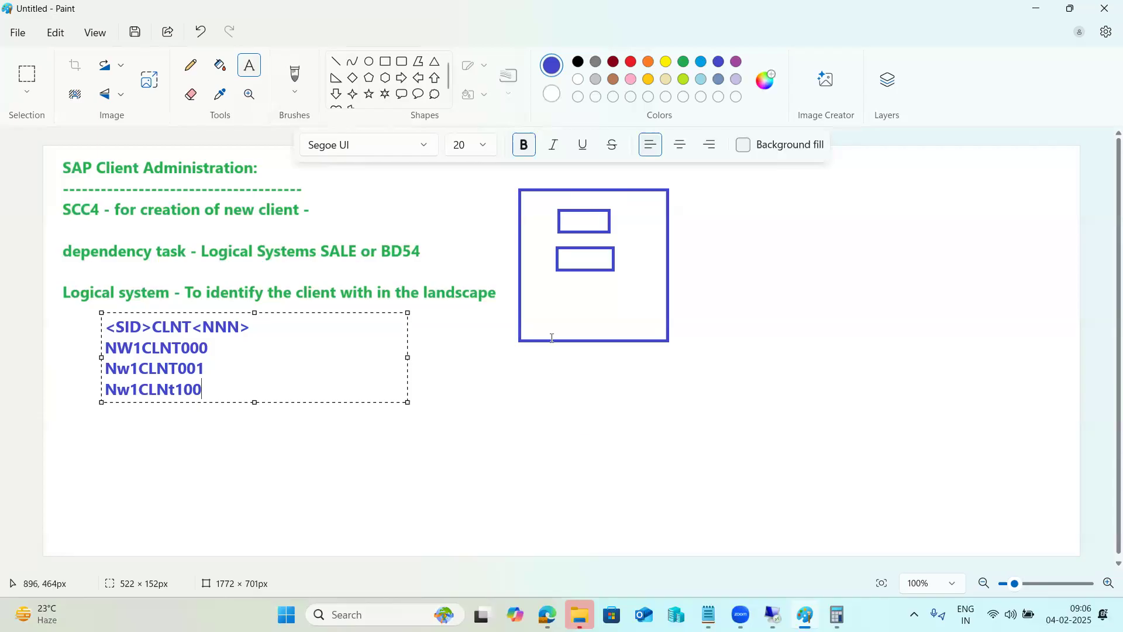
left_click(622, 214)
left_click(620, 214)
left_click(627, 254)
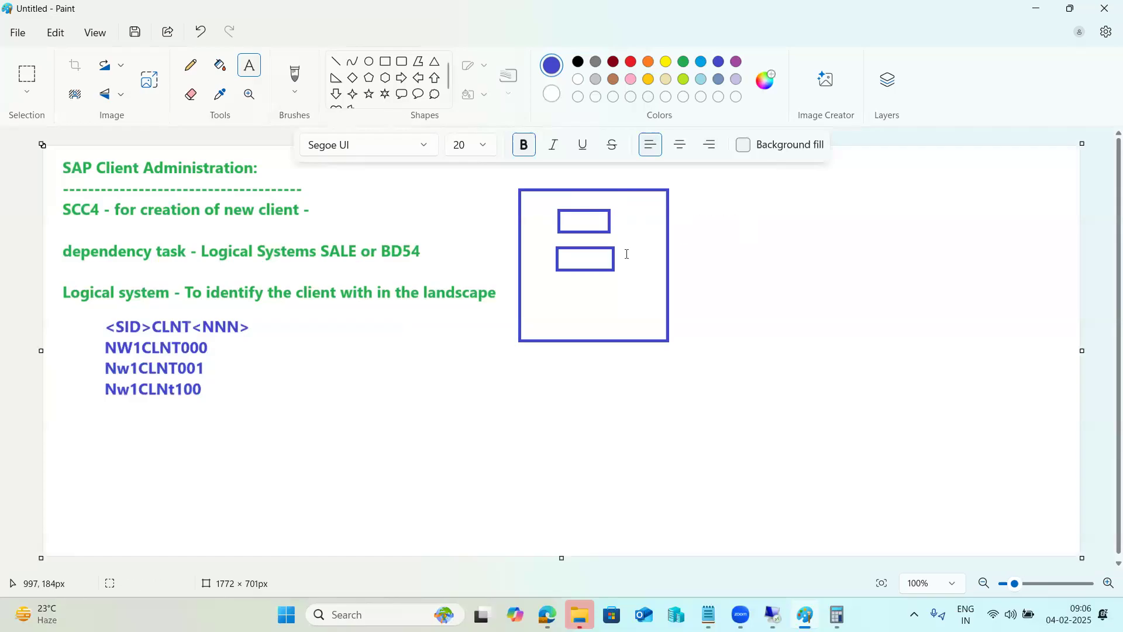
Draw a third small rectangle and an underline, then undo all the blue drawings and text.
left_click(385, 61)
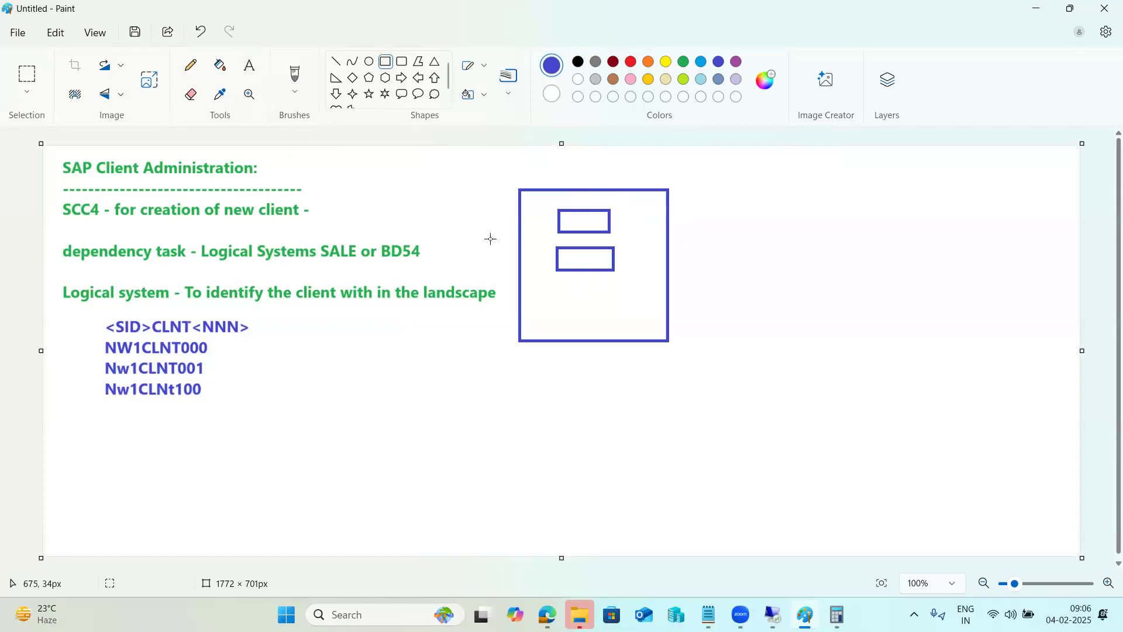
left_click_drag(562, 295, 625, 315)
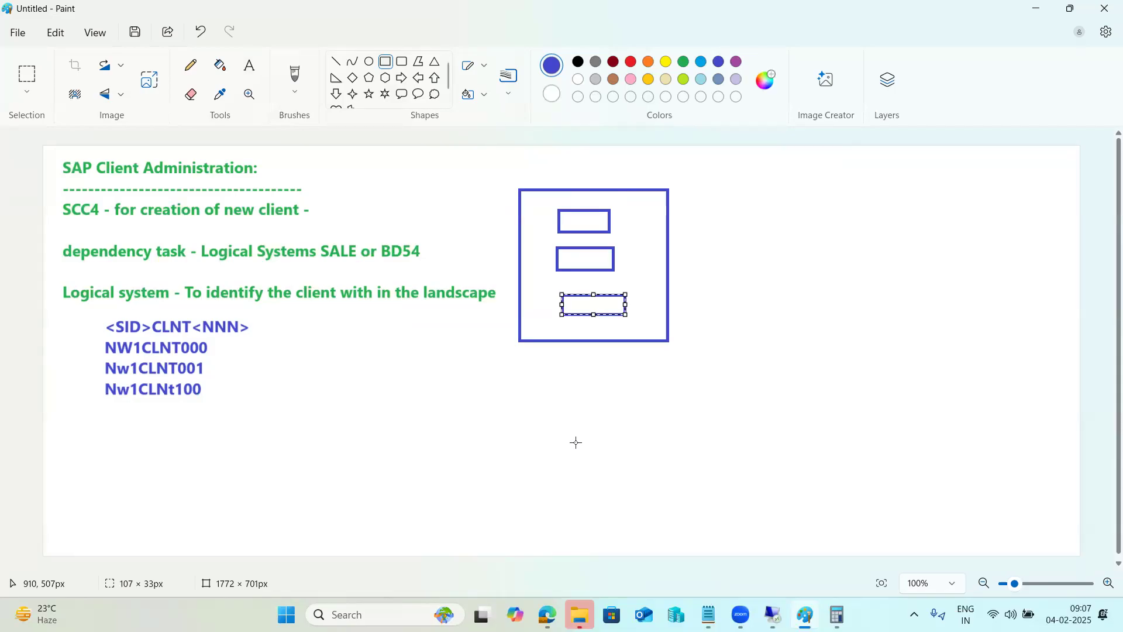
left_click_drag(61, 304, 135, 307)
left_click(316, 372)
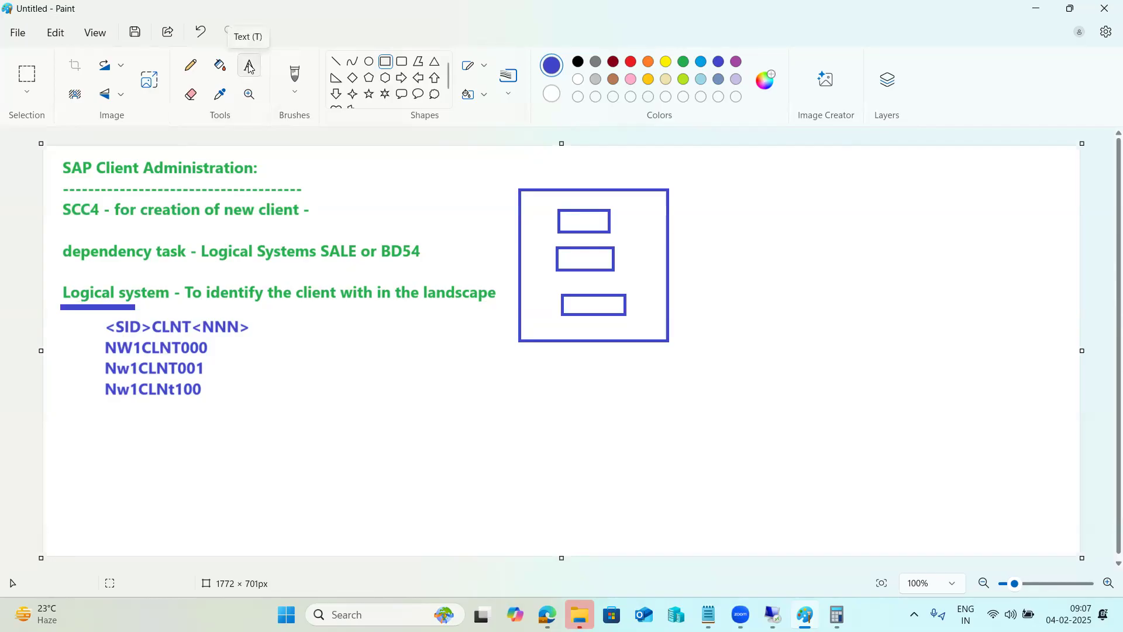
key("ctrl+z")
key("ctrl+z")
key("ctrl+z")
key("ctrl+z")
key("ctrl+z")
key("ctrl+z")
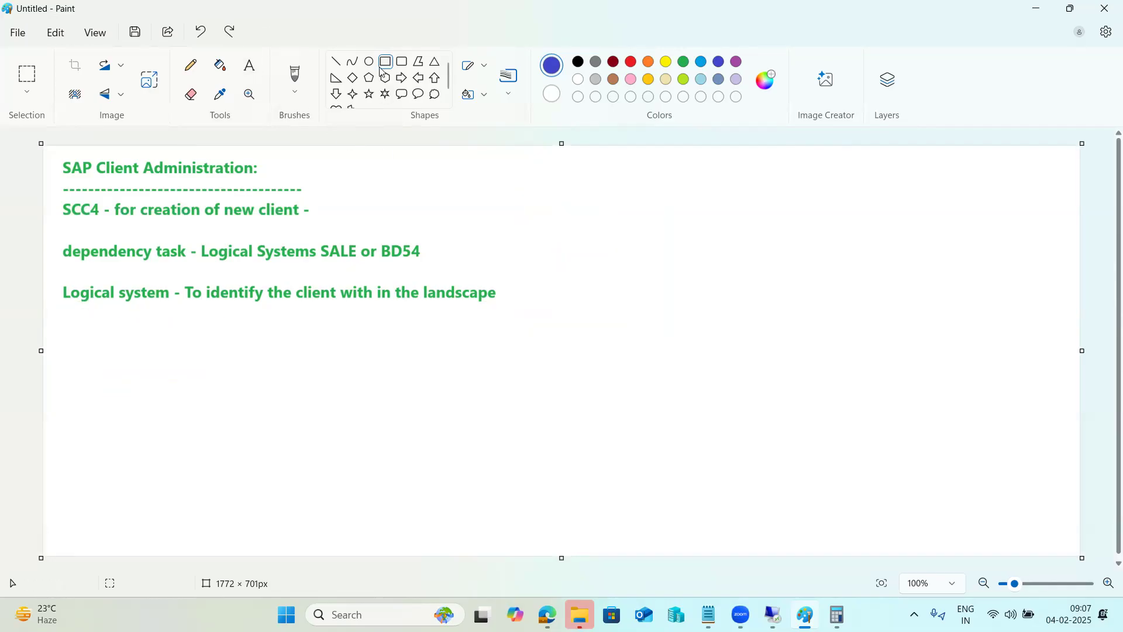
Draw a blue three-column, four-row grid beside the notes, with small dashes in two header cells.
mouse_move(545, 180)
left_mouse_down()
mouse_move(667, 389)
mouse_move(926, 459)
left_mouse_up()
left_click_drag(541, 182, 927, 247)
left_click(632, 311)
left_click_drag(544, 248, 923, 325)
left_click(545, 325)
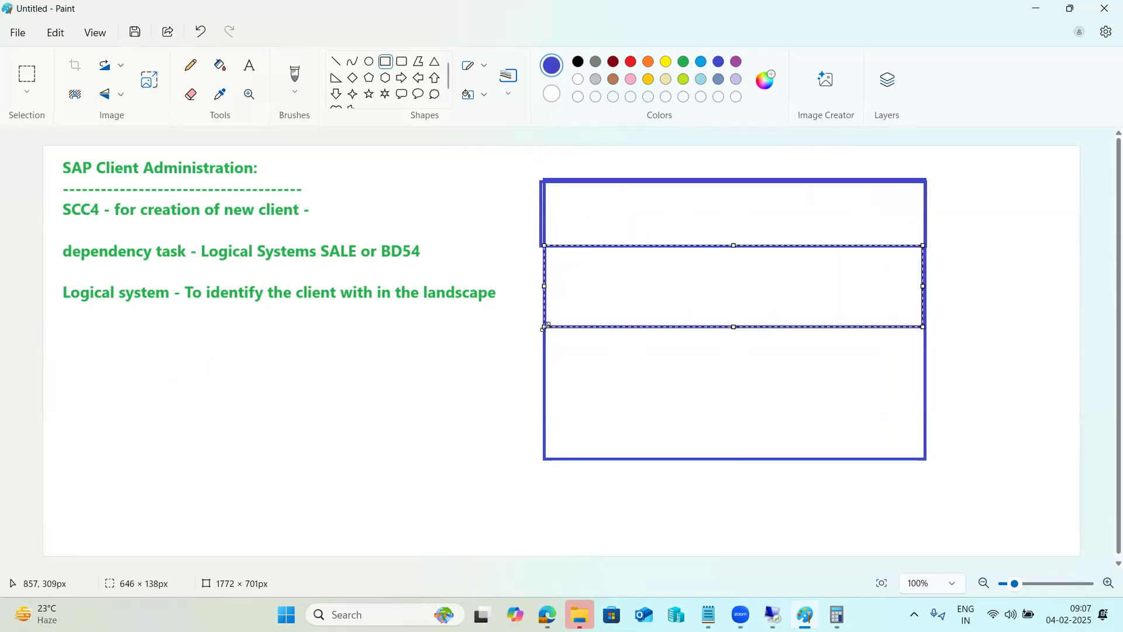
left_click_drag(544, 328, 630, 412)
left_click_drag(714, 427, 924, 401)
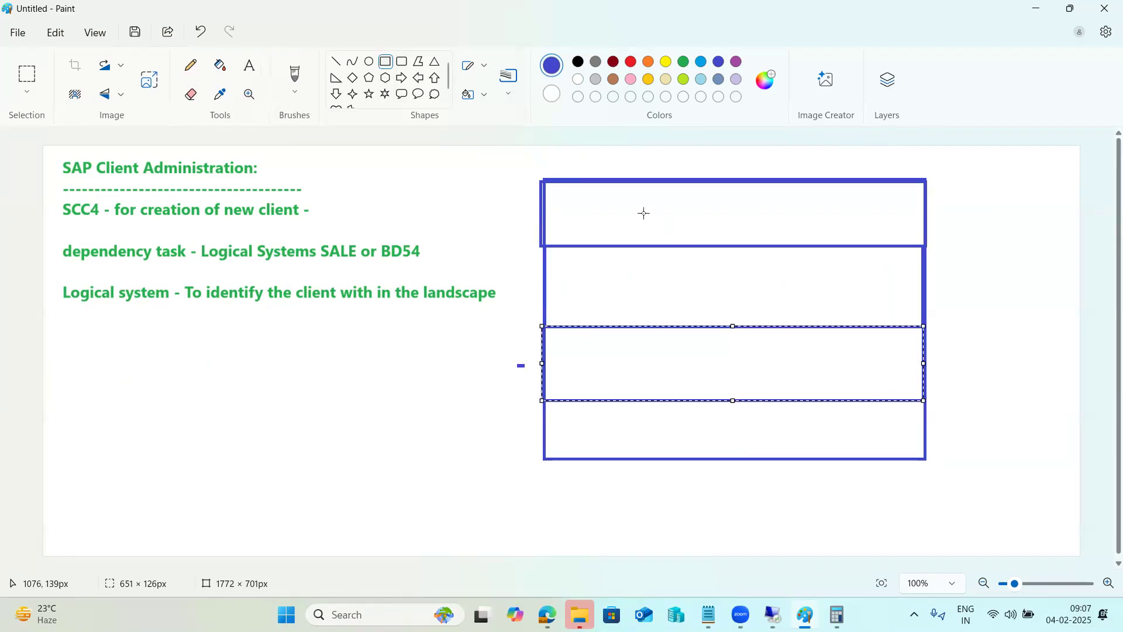
left_click_drag(613, 183, 787, 460)
left_click(757, 486)
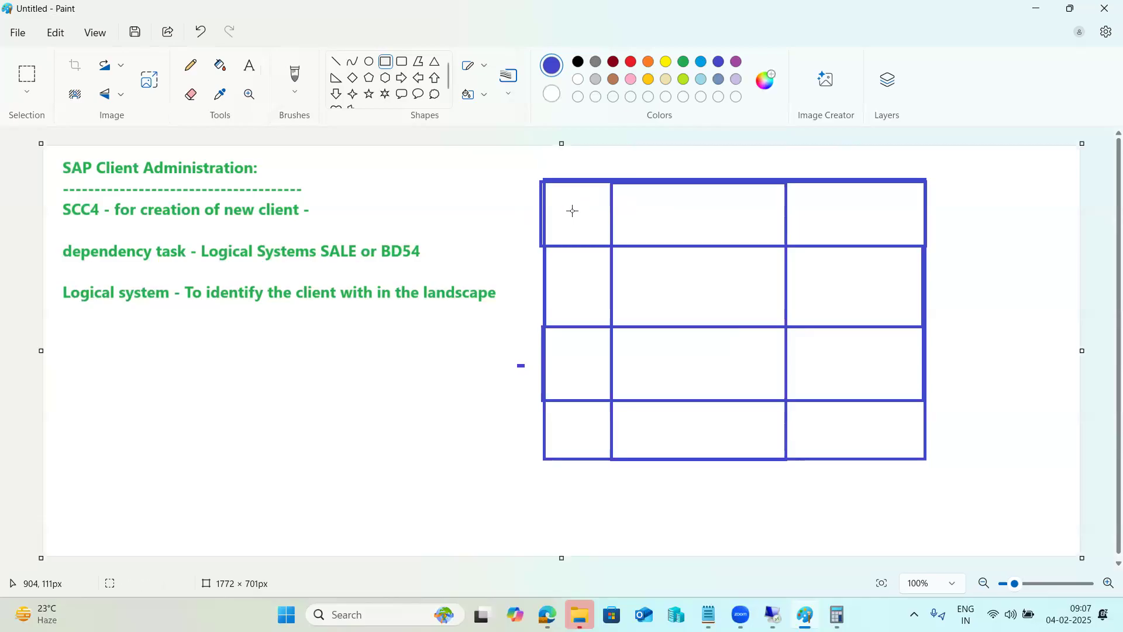
left_click_drag(577, 220, 583, 219)
left_click_drag(677, 220, 685, 221)
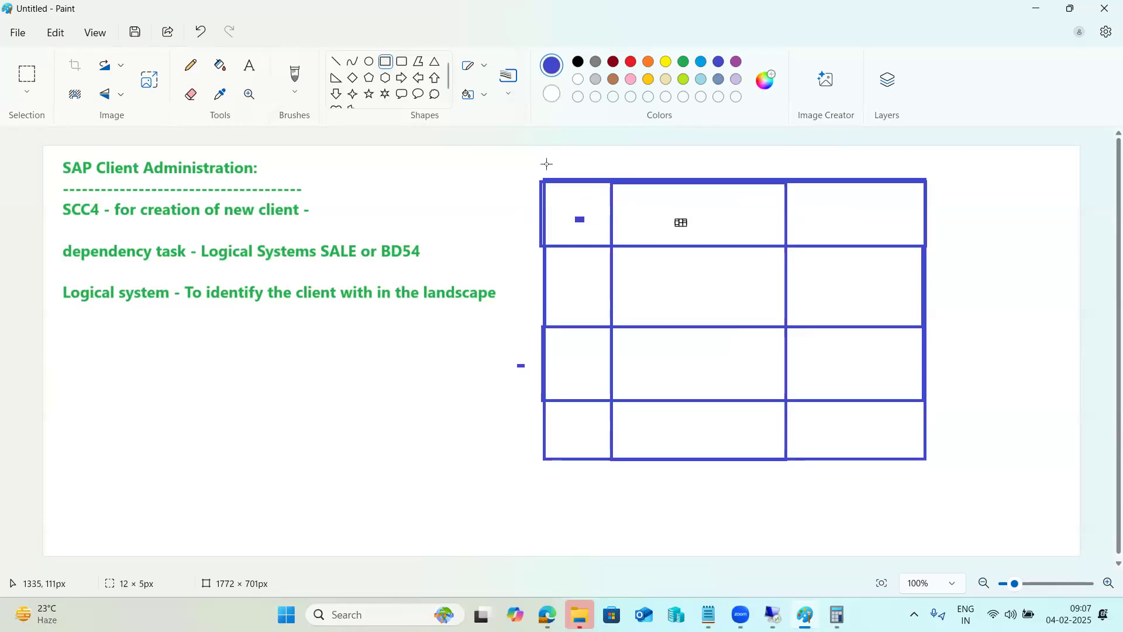
Type the LOGSYS header in the table's third column.
left_click(251, 69)
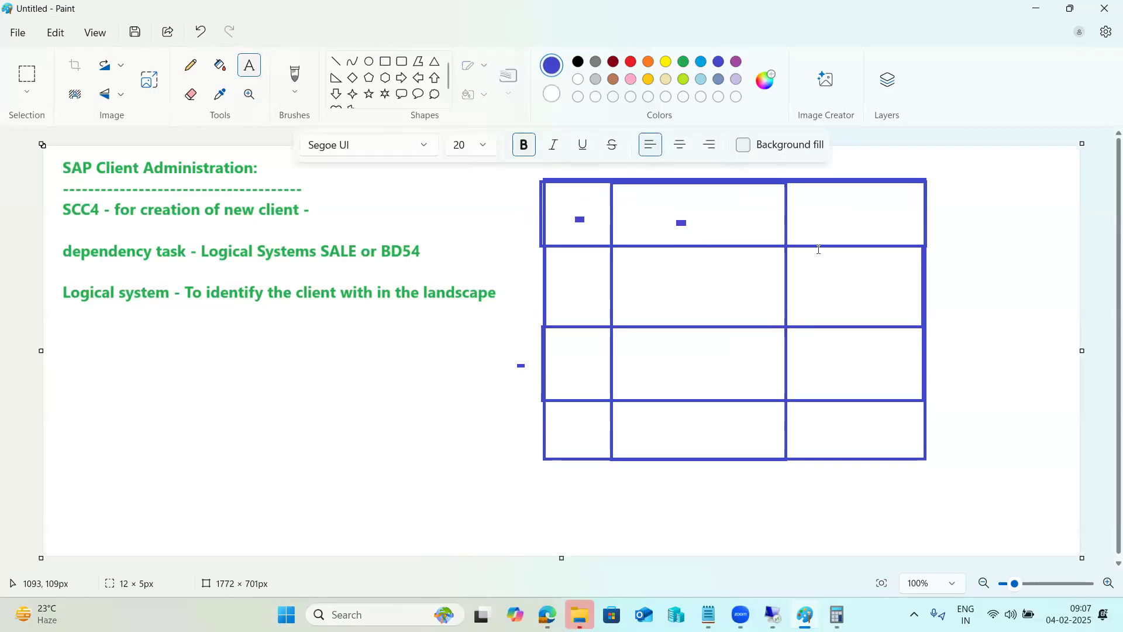
left_click(810, 206)
type("LOGSYS")
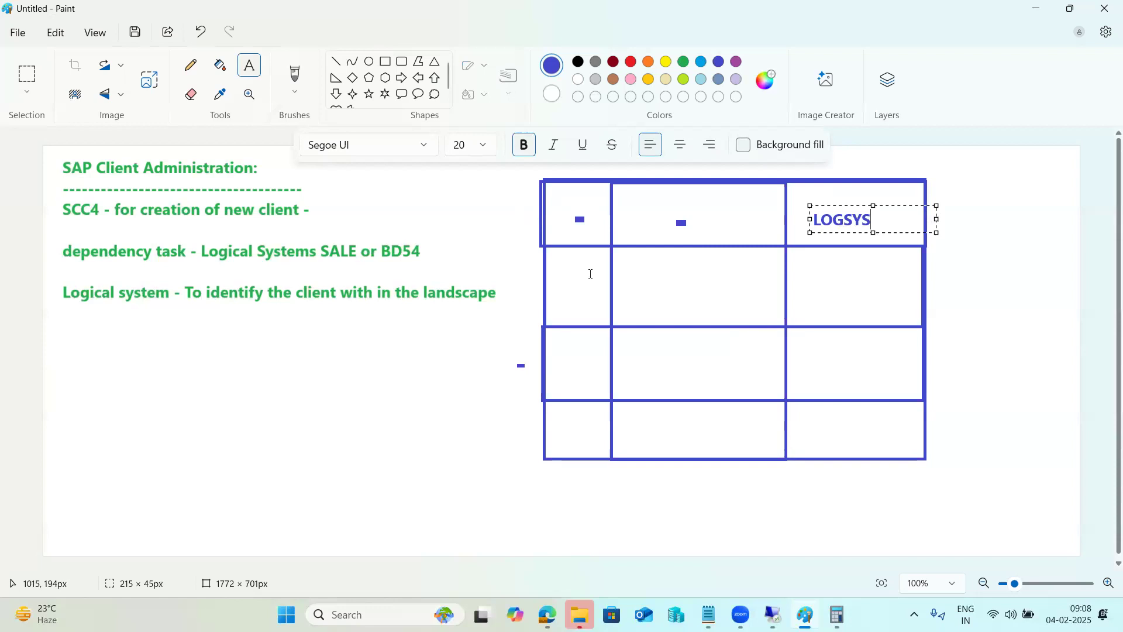
left_click(554, 283)
Fill the first row with a user name, client 001 and logical system Nw1CLNt001.
left_click(553, 282)
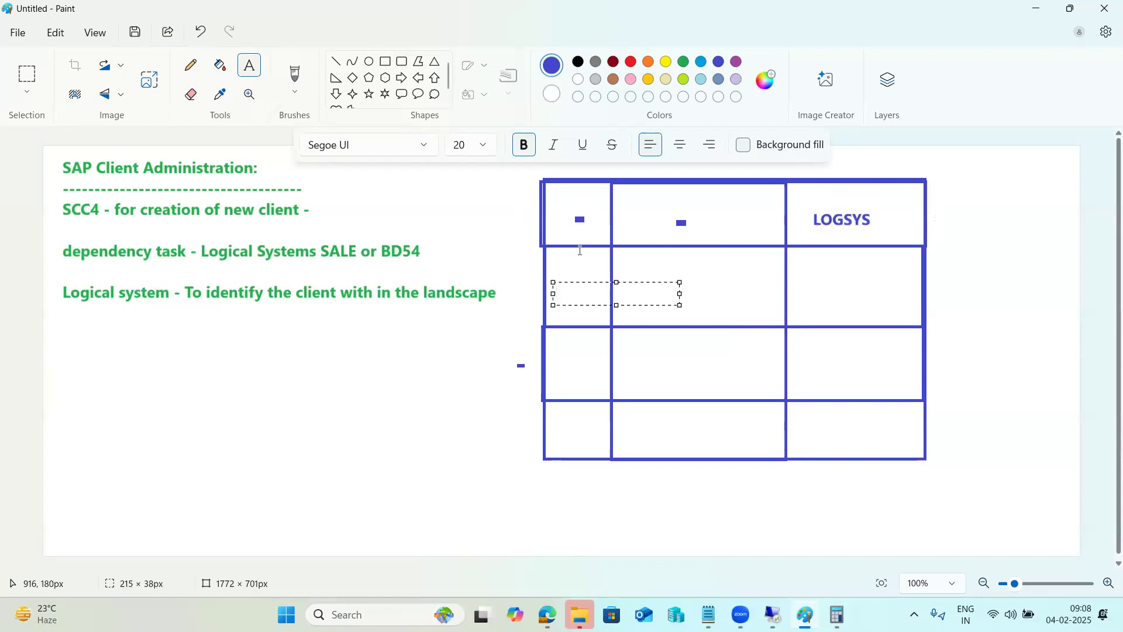
type("ravi")
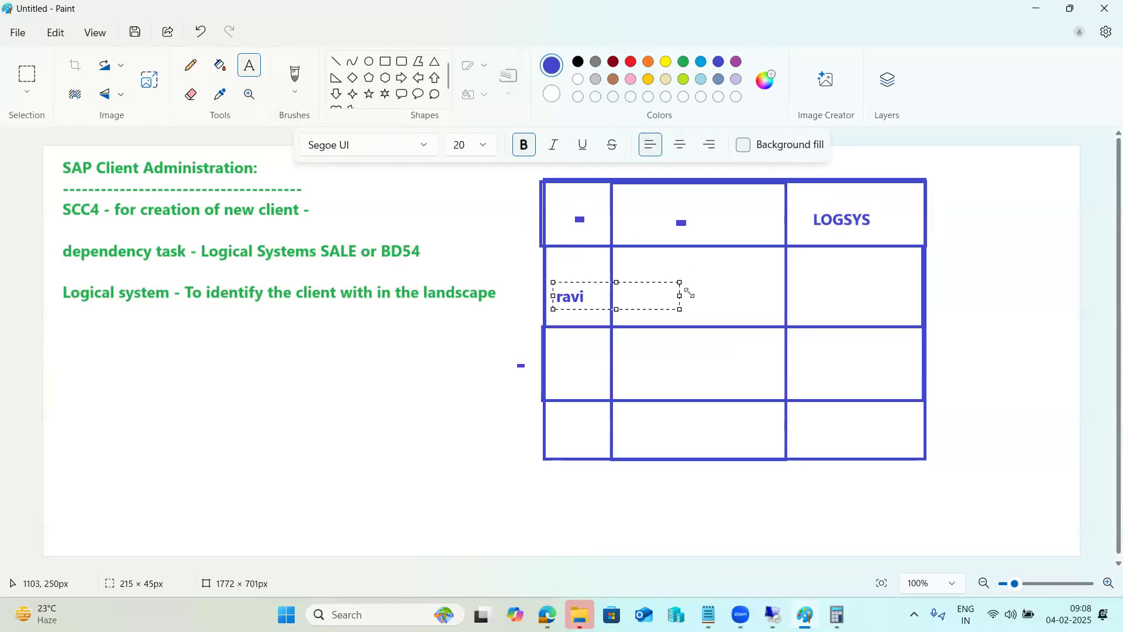
left_click(687, 292)
left_click(563, 279)
left_click(564, 278)
type("ravi")
left_click(577, 326)
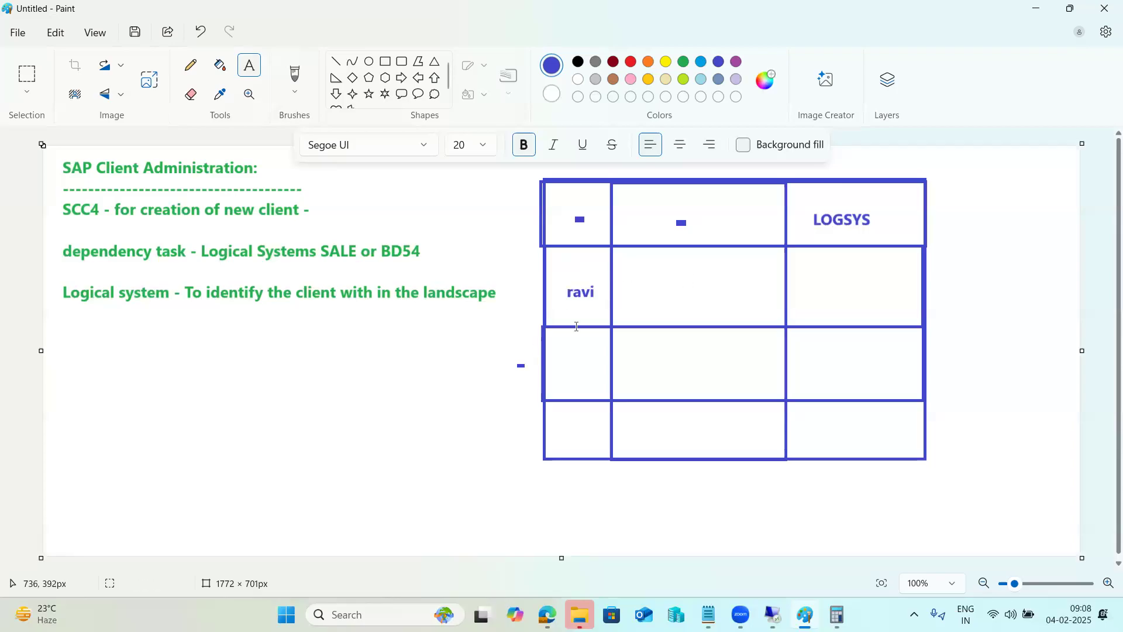
left_click(643, 282)
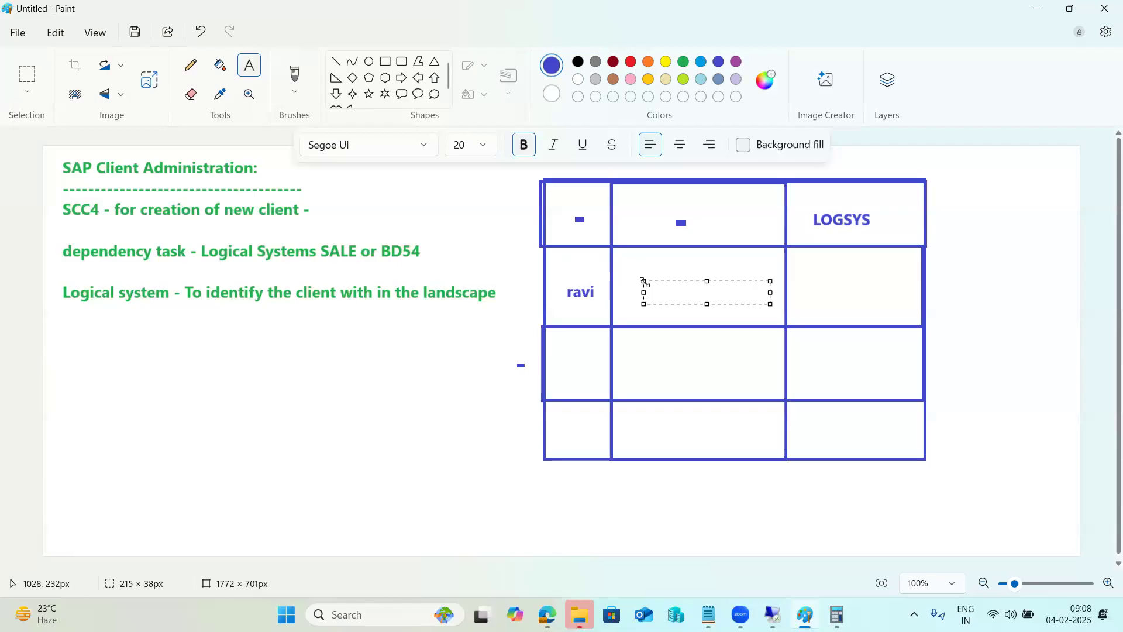
type("001")
left_click(811, 276)
left_click(810, 275)
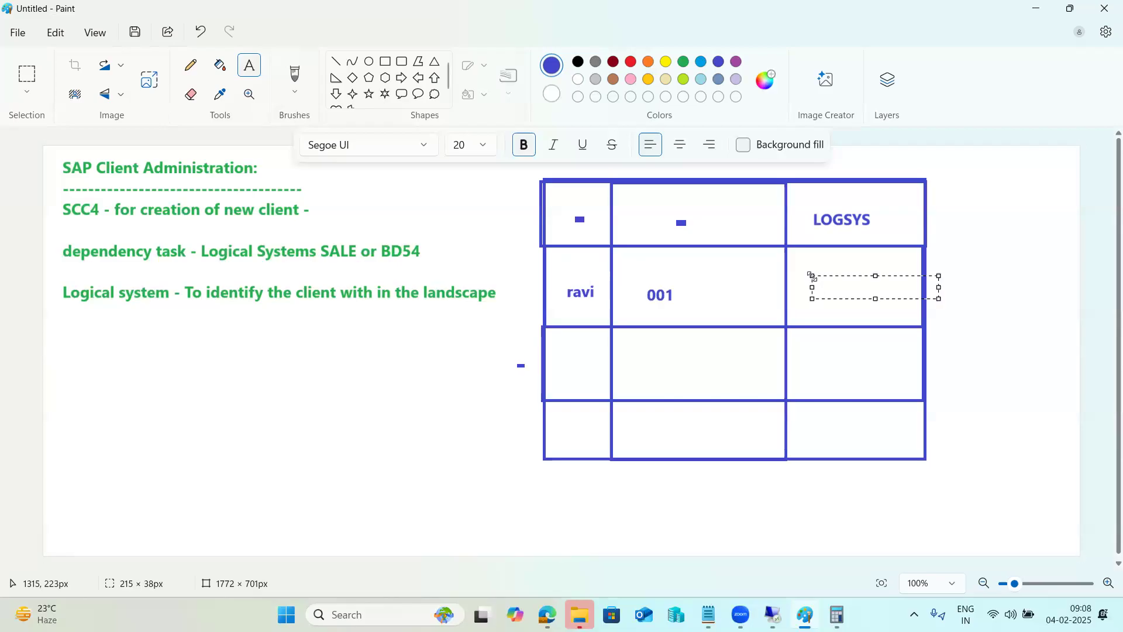
type("Nw1CLNt")
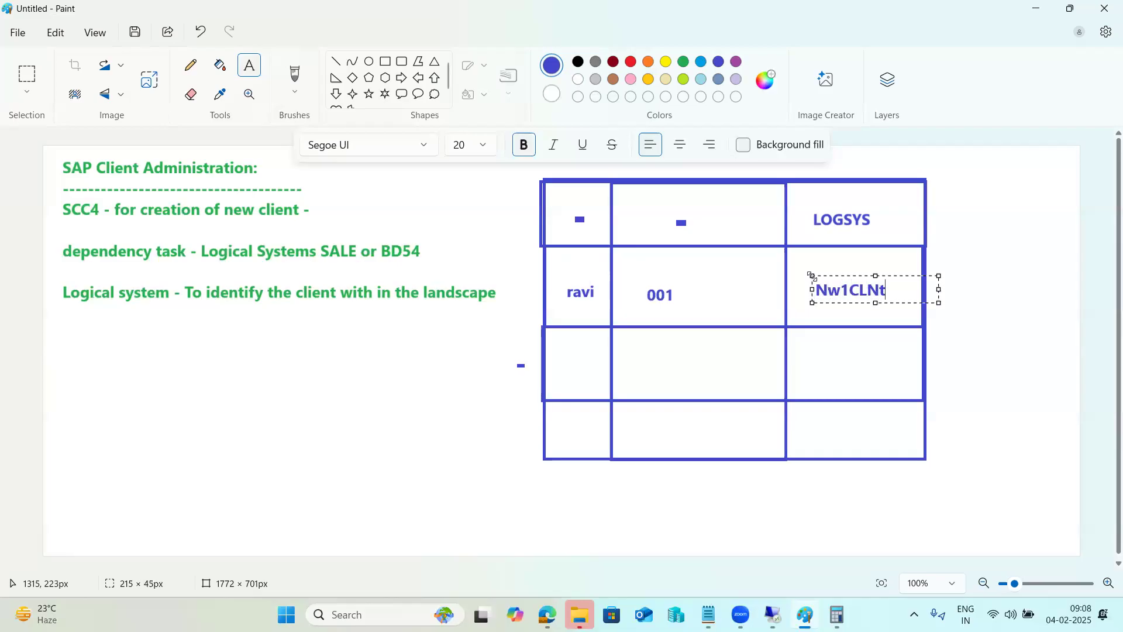
type("001")
left_click(556, 352)
Fill the next row with the user name, client 000 and logical system nw1clnt000.
left_click(555, 354)
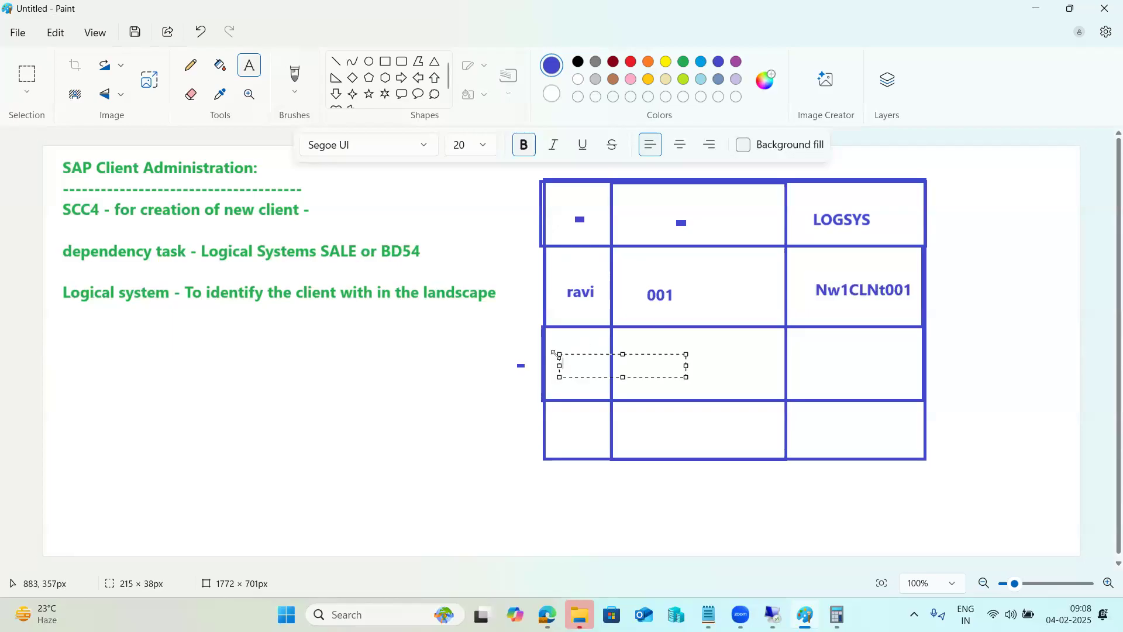
type("ravi")
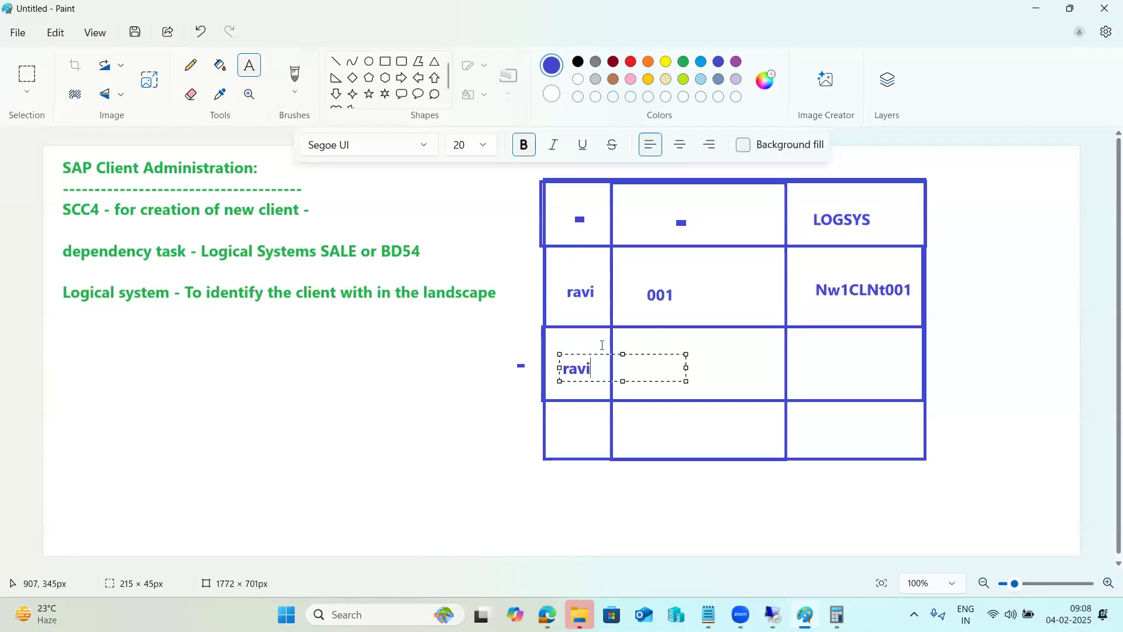
left_click(728, 360)
left_click(651, 357)
left_click(654, 358)
type("000")
left_click(818, 360)
left_click(818, 359)
type("nw1")
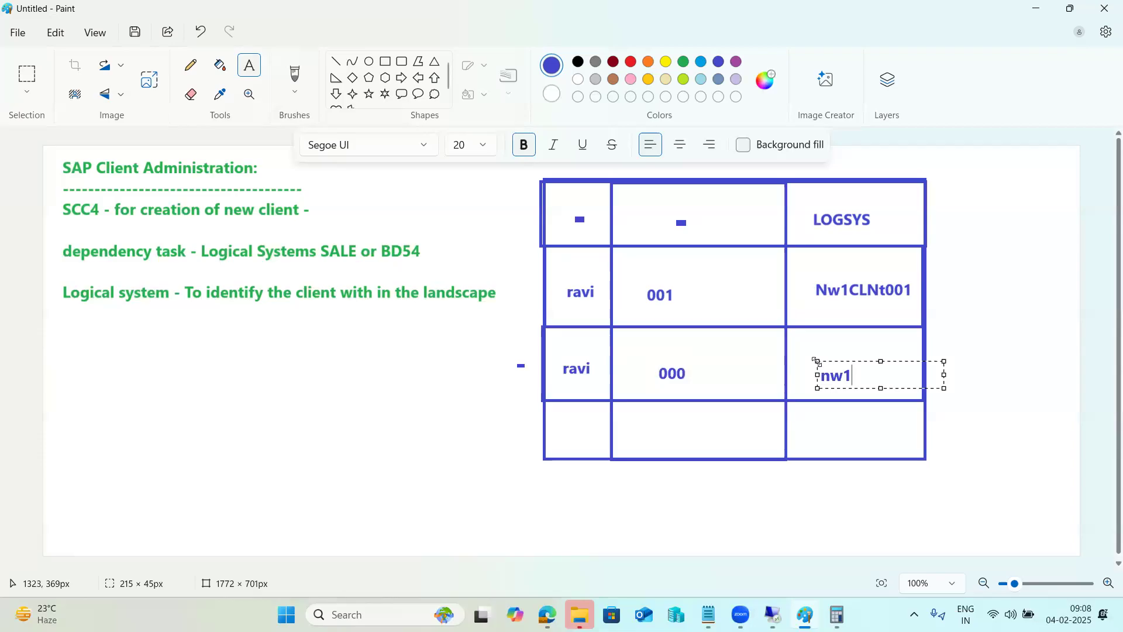
type("clnt000")
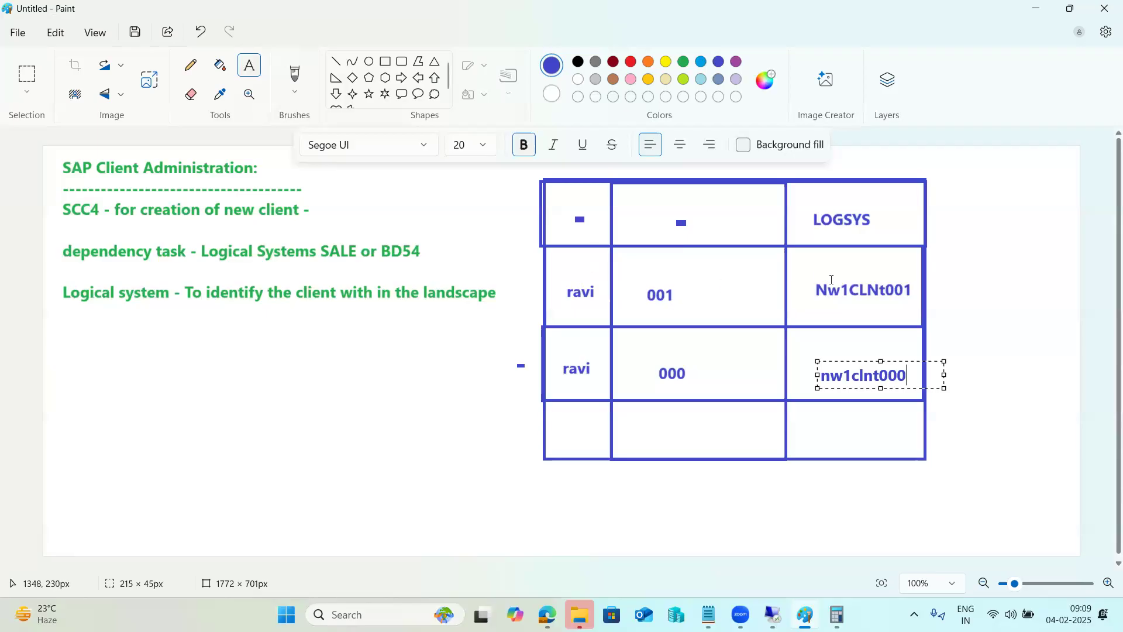
left_click(818, 411)
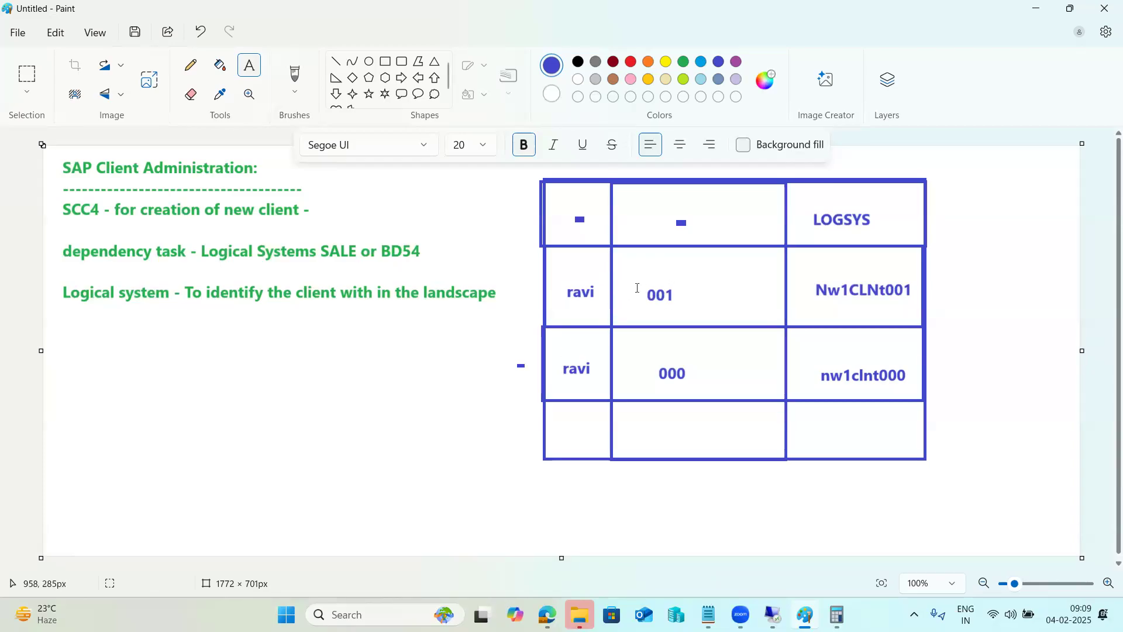
Undo the table and notes to a blank canvas, then start a new heading 'SALE or BD54 -'.
left_click(669, 470)
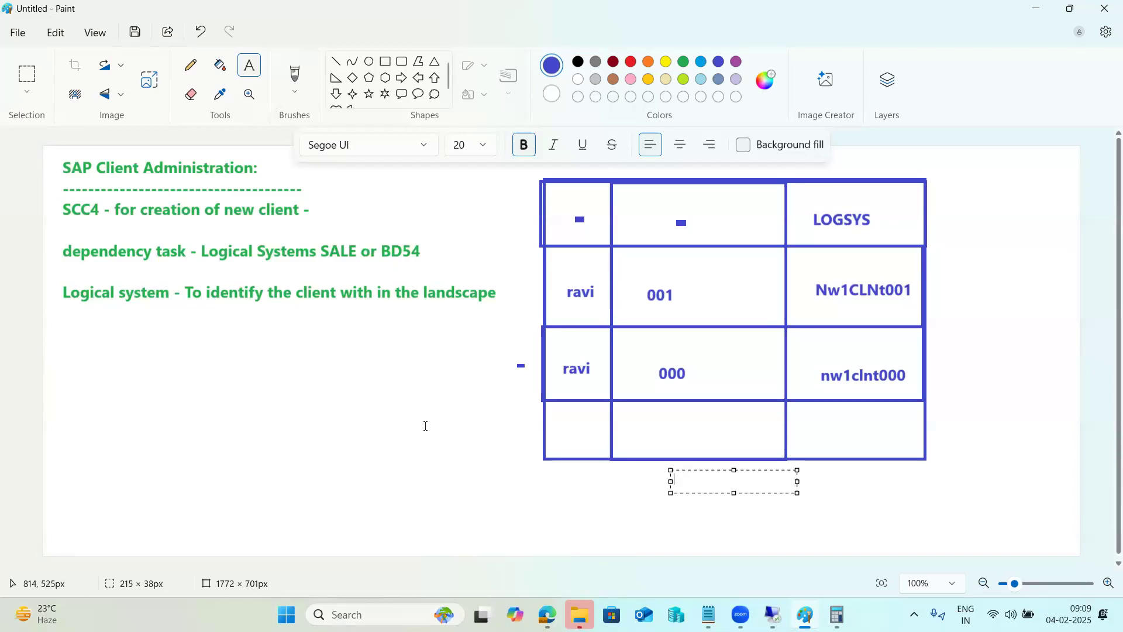
left_click(393, 393)
key("ctrl+z")
key("ctrl+z")
key("ctrl+z")
key("ctrl+z")
key("ctrl+z")
key("ctrl+z")
key("ctrl+z")
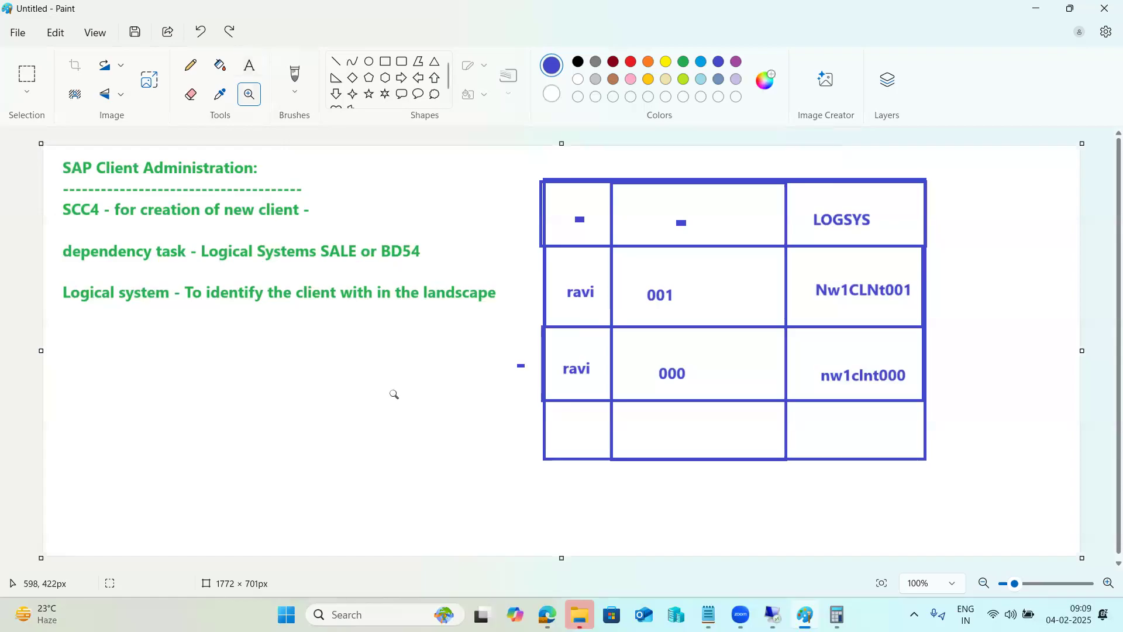
key("ctrl+z")
key("ctrl+z")
key("ctrl+z")
key("ctrl+z")
key("ctrl+z")
key("ctrl+z")
key("ctrl+z")
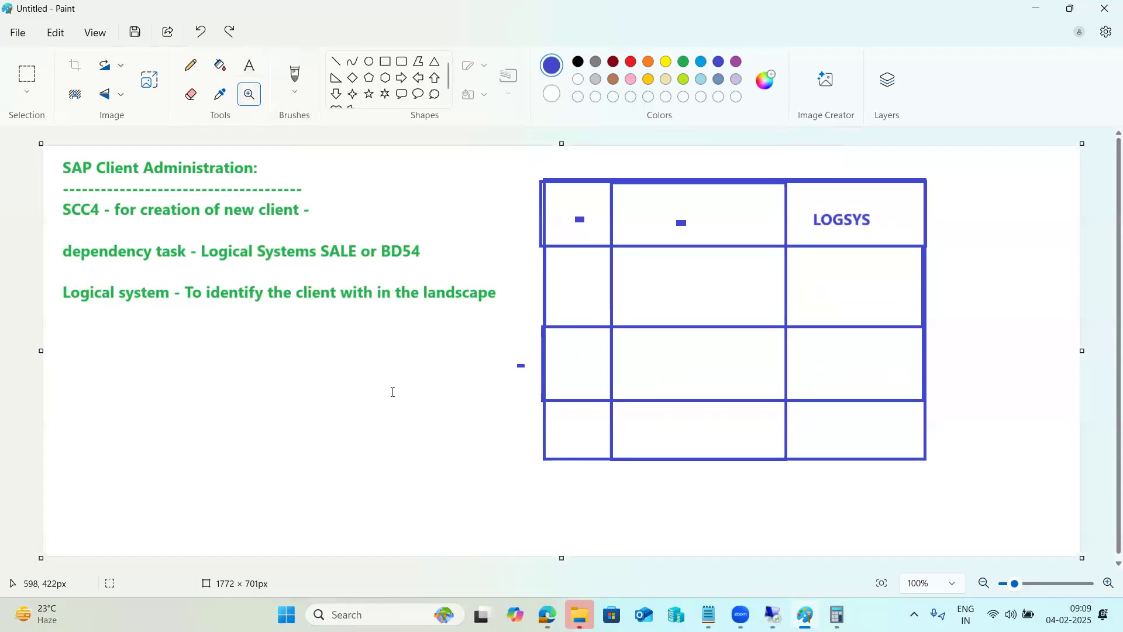
key("ctrl+z")
key("ctrl+z")
key("ctrl+z")
key("ctrl+z")
key("ctrl+z")
key("ctrl+z")
key("ctrl+z")
key("ctrl+z")
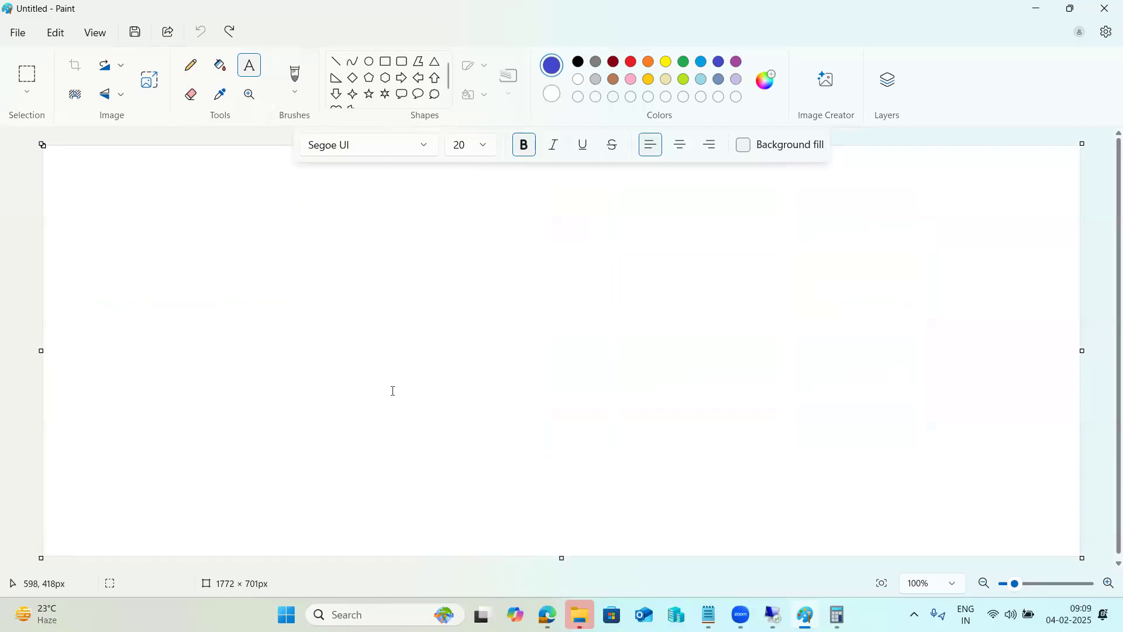
left_click_drag(61, 153, 1068, 553)
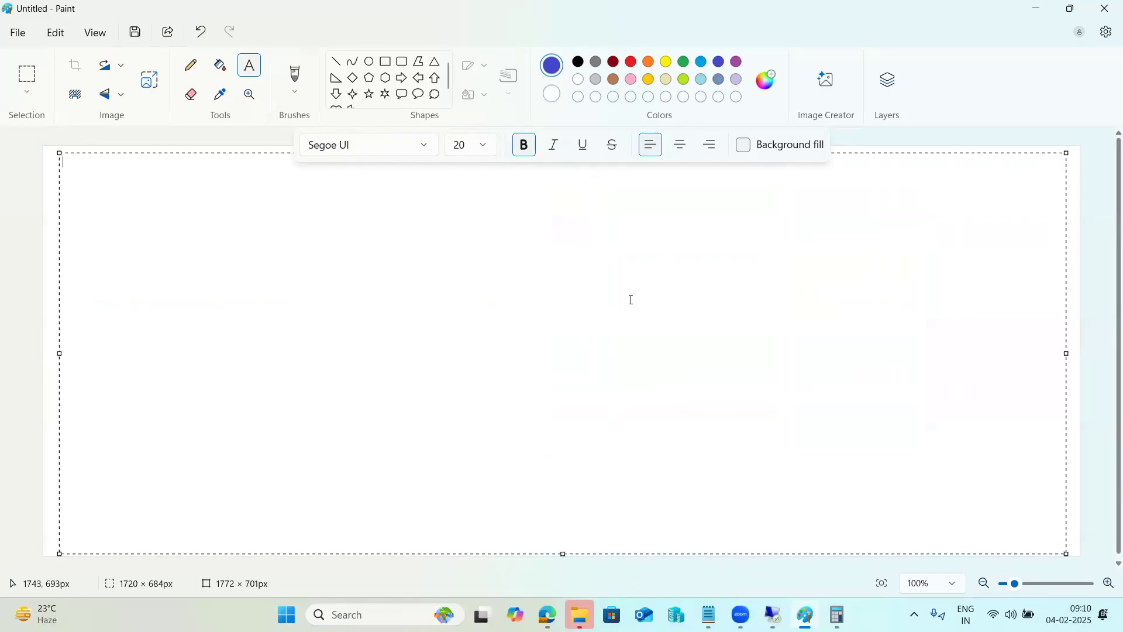
type("SALE or BD54 -")
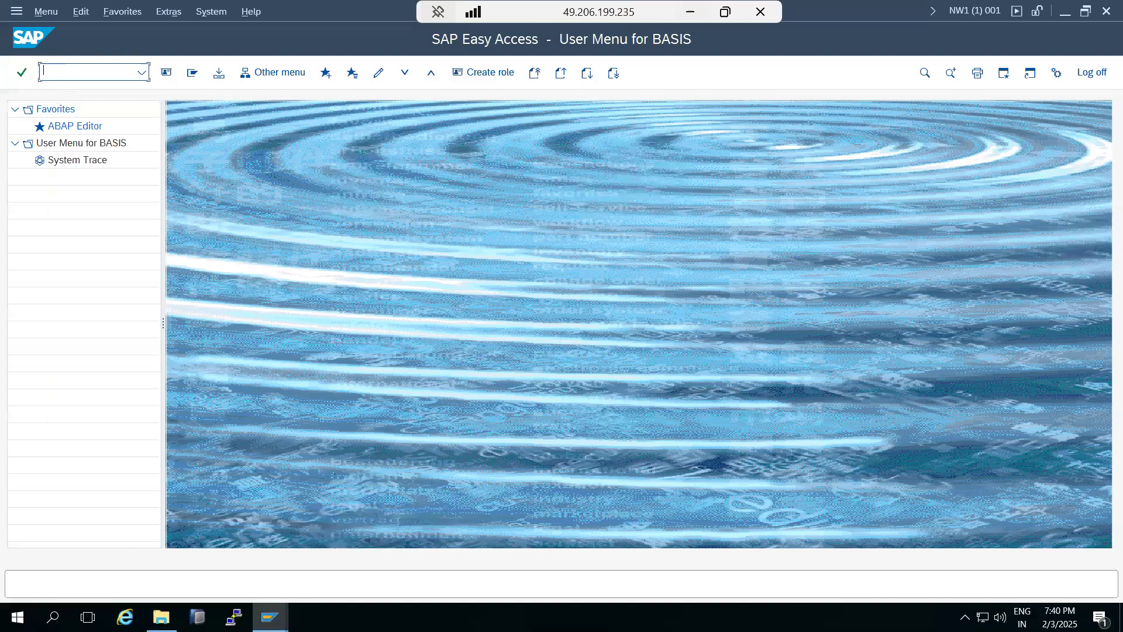
Enter SALE, then SM30, acknowledge the cross-client message, and browse logical systems like NW1CLNT001.
type("sale")
key("Return")
type("sm30")
key("Return")
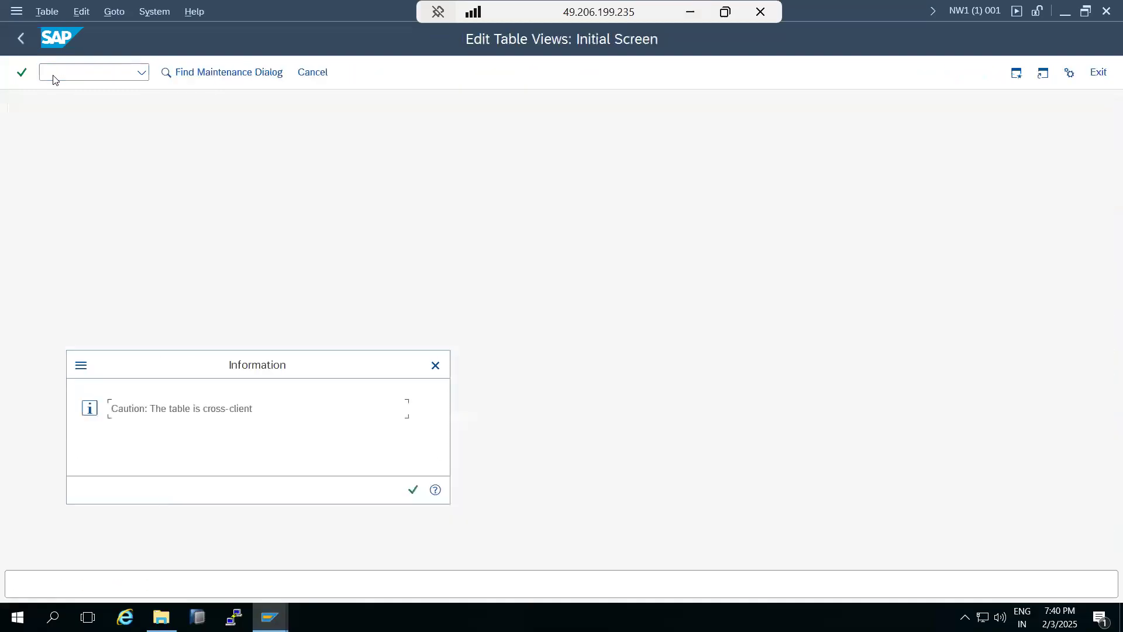
left_click(413, 490)
scroll(164, 391, "down", 1)
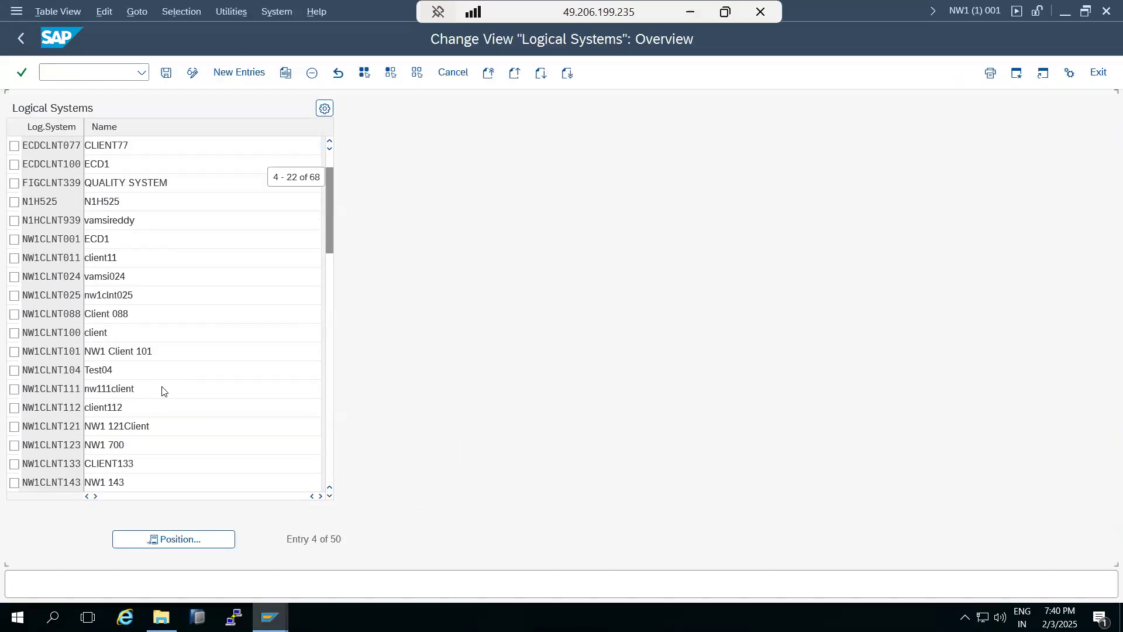
scroll(163, 390, "down", 13)
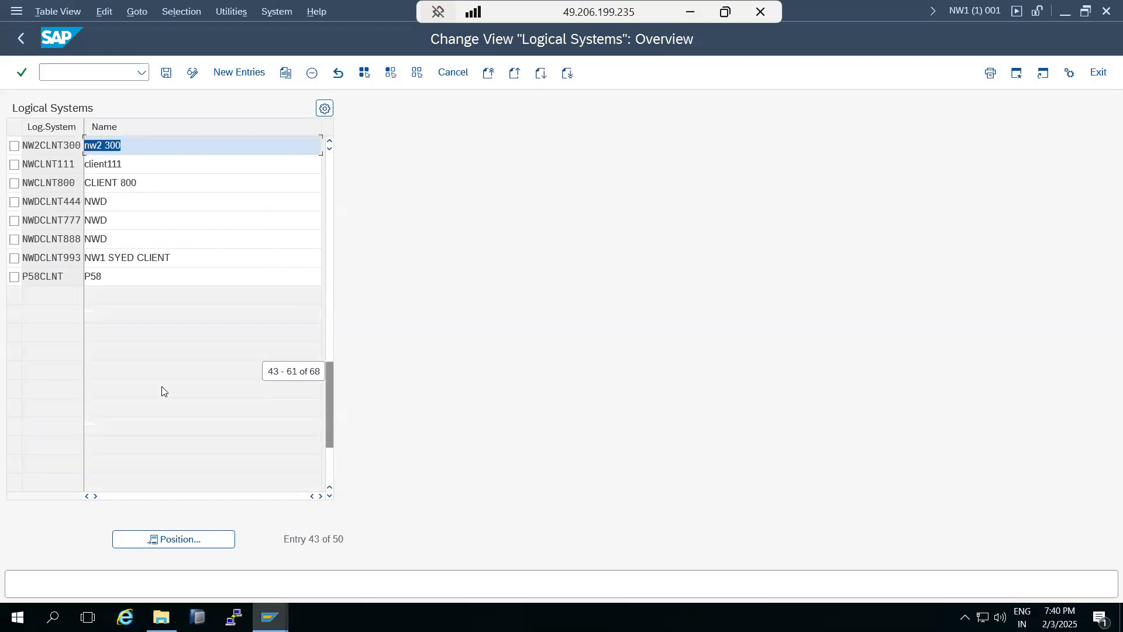
scroll(164, 391, "up", 14)
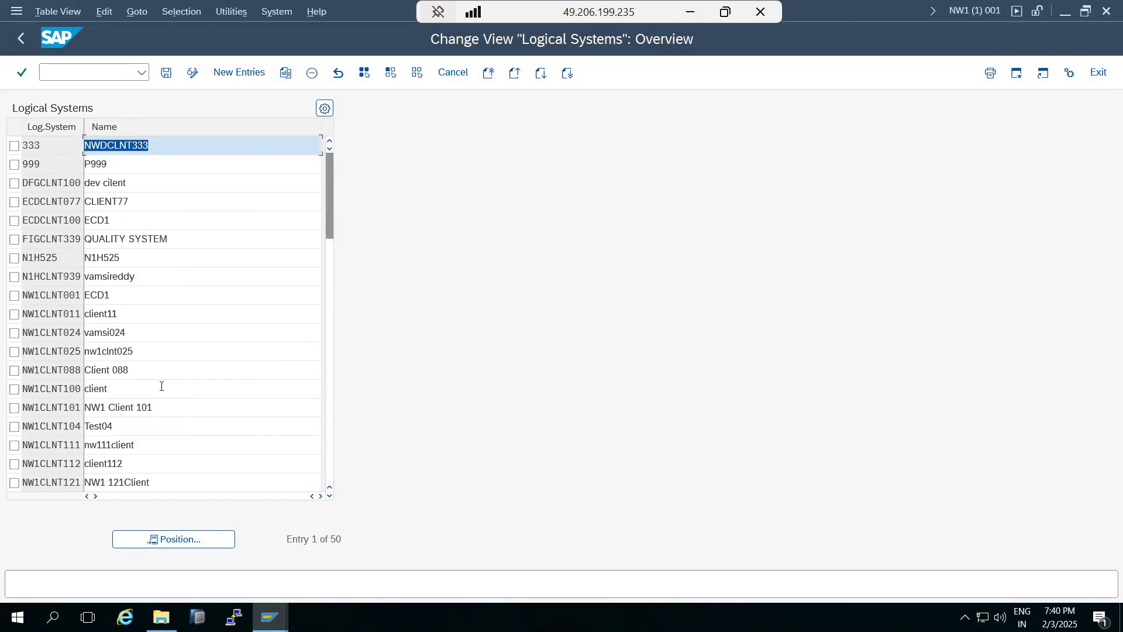
scroll(160, 362, "down", 7)
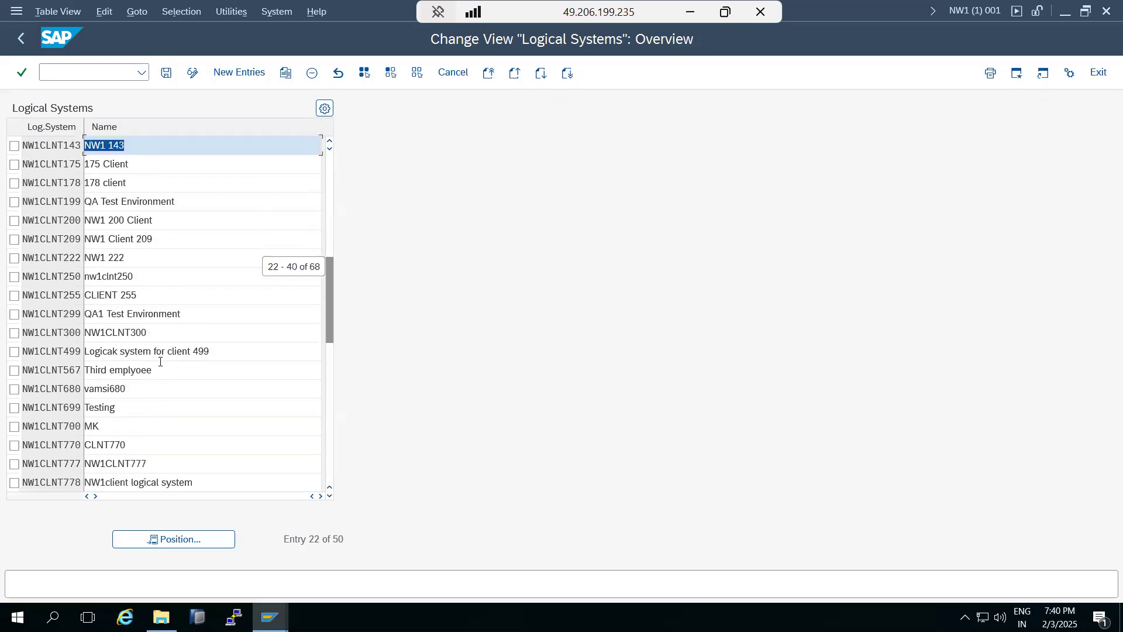
scroll(160, 362, "down", 8)
scroll(161, 361, "up", 4)
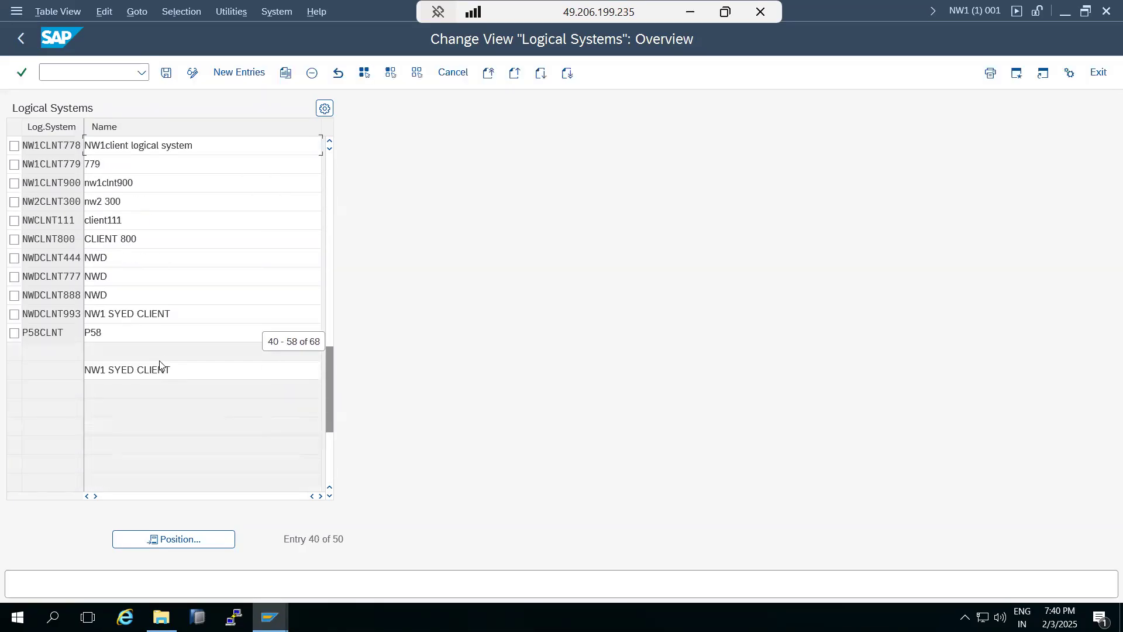
scroll(161, 361, "up", 7)
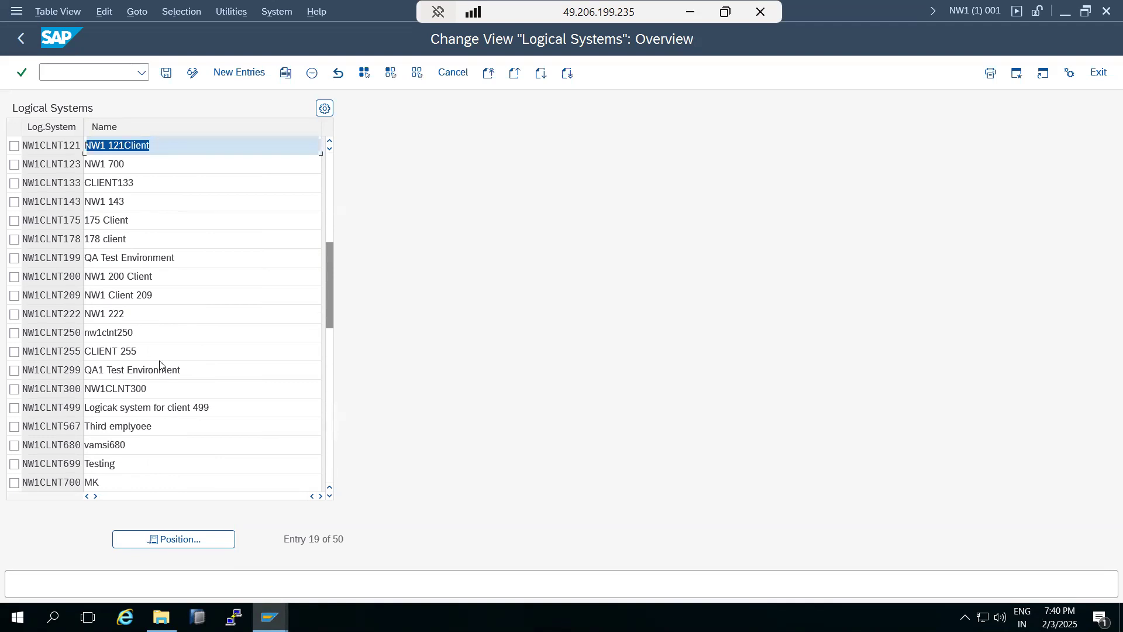
Add logical system NW1CLNT400 named 'NW1 400' and save it under a workbench request.
left_click(238, 72)
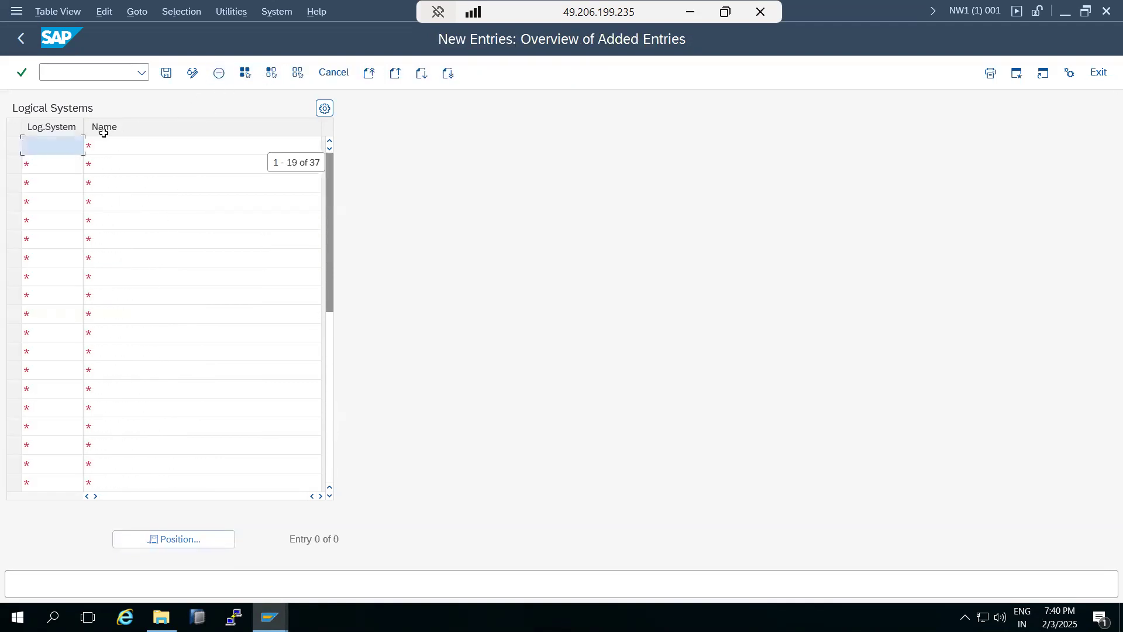
type("Nw1CLNT400")
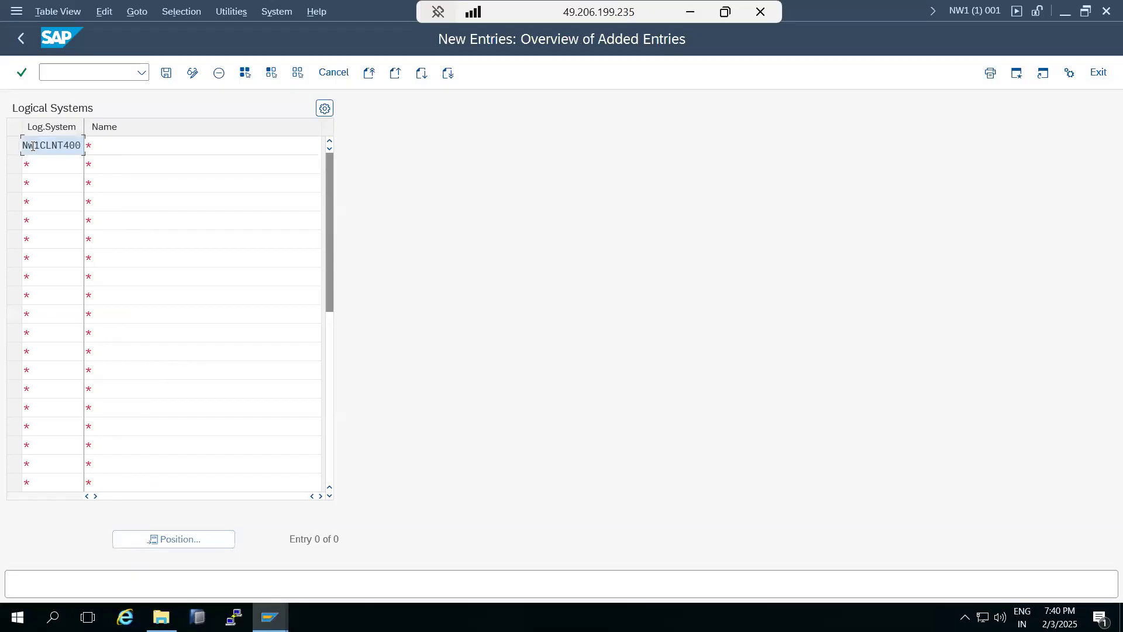
key("Return")
left_click(105, 141)
type("NW1")
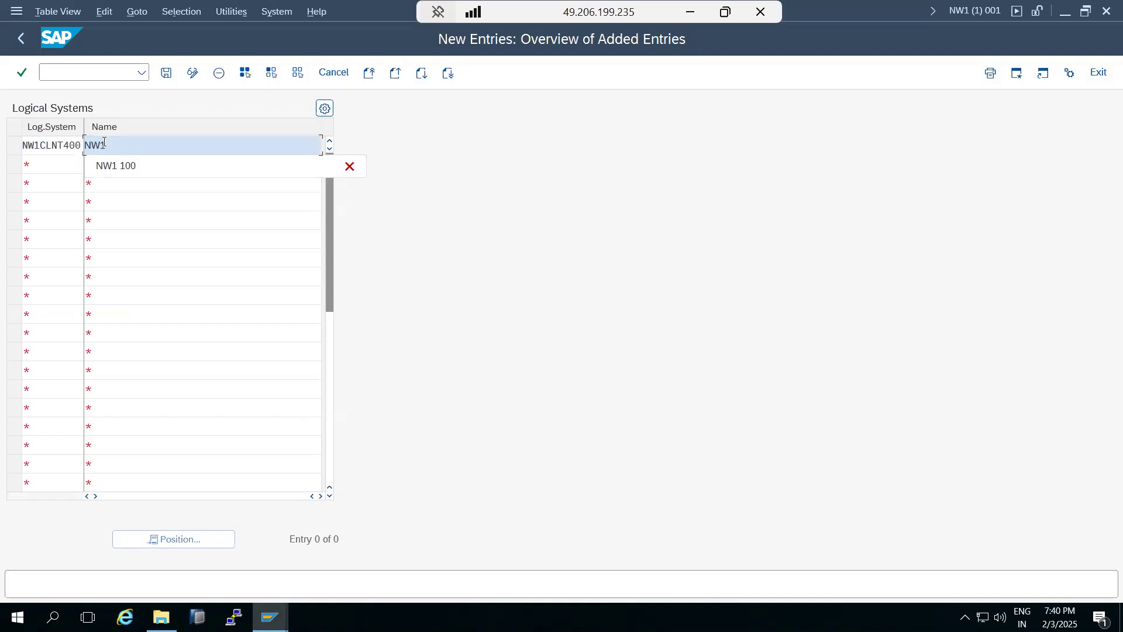
type(" 400")
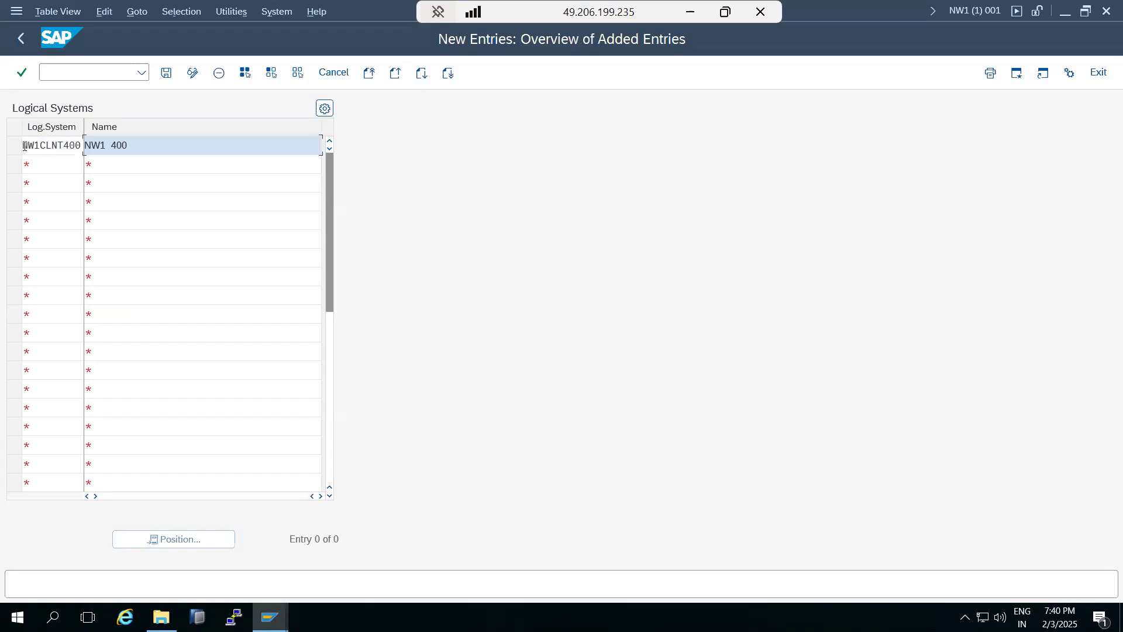
left_click(166, 72)
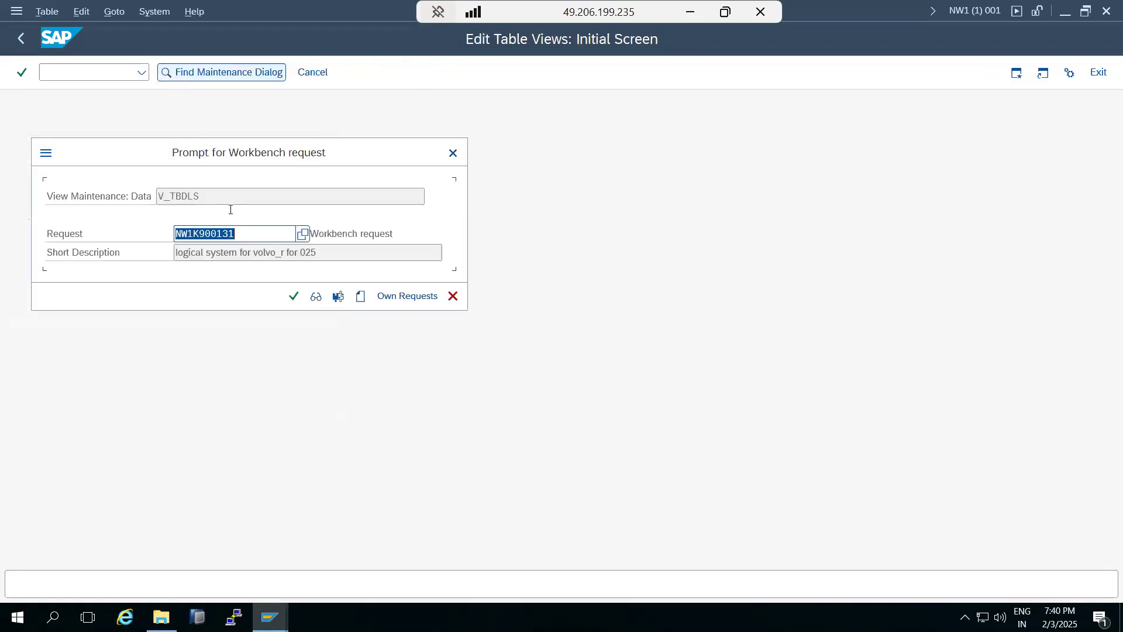
left_click(293, 297)
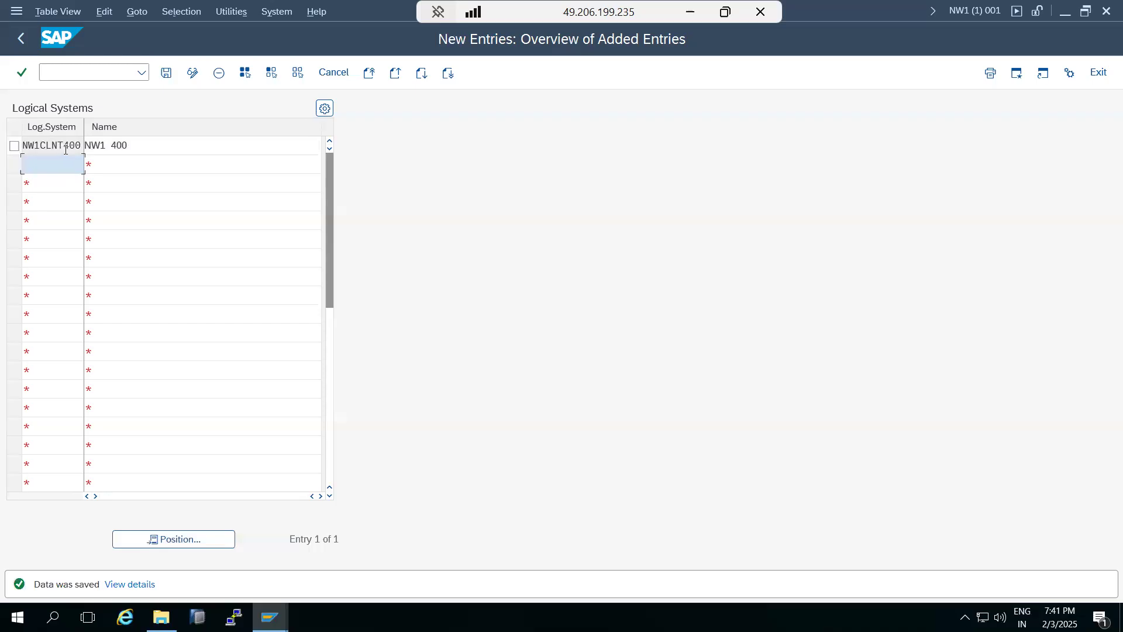
Go back to the main menu and open SCC4 client maintenance in change mode.
left_click(20, 39)
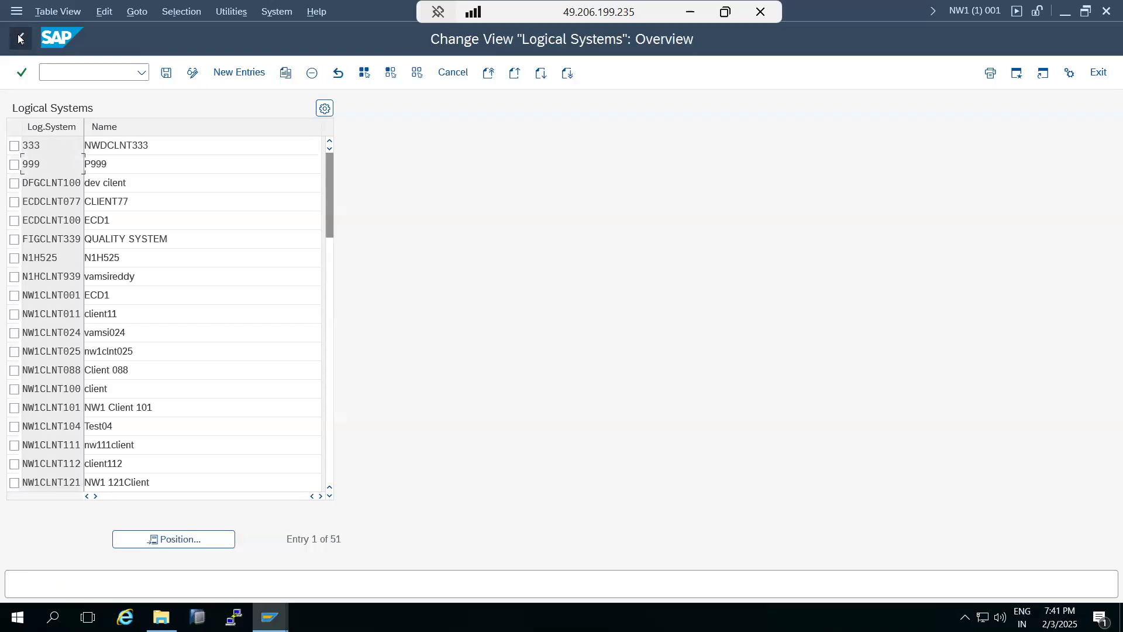
left_click(21, 39)
type("scc")
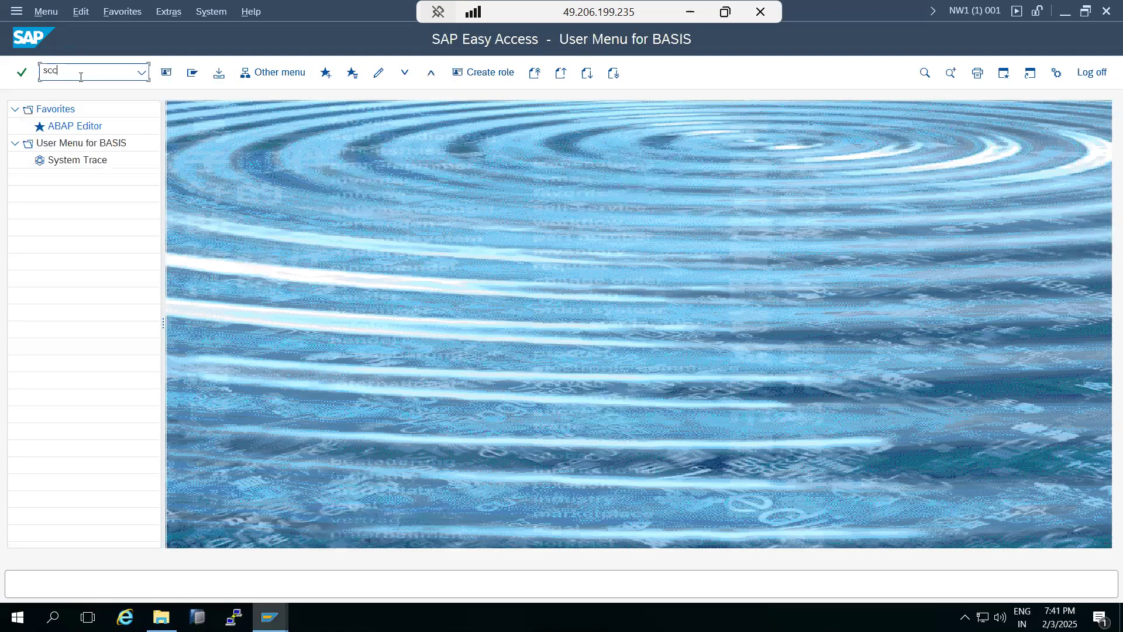
type("4")
key("Return")
left_click(166, 72)
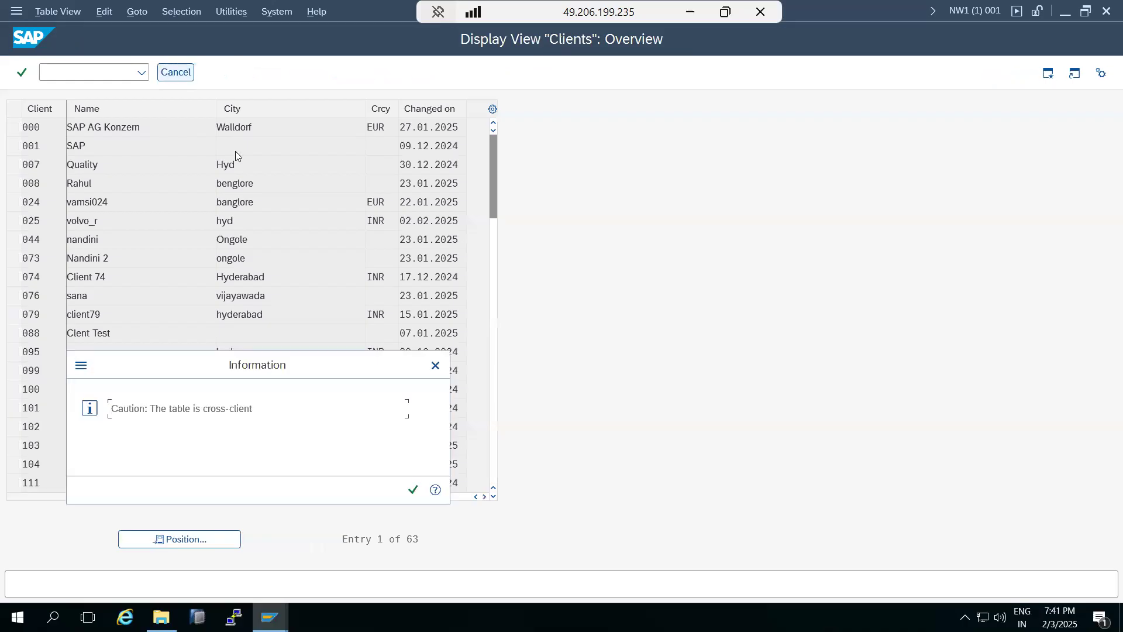
left_click(413, 489)
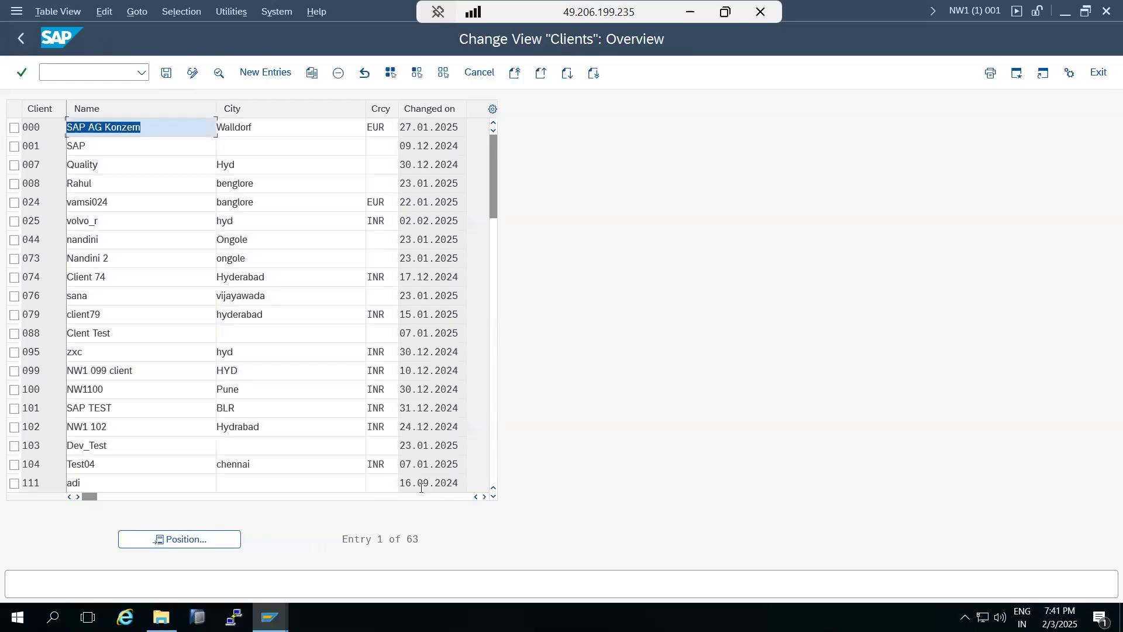
Create a new client entry 400 'SAP TRAINING' with city HYD.
left_click(248, 75)
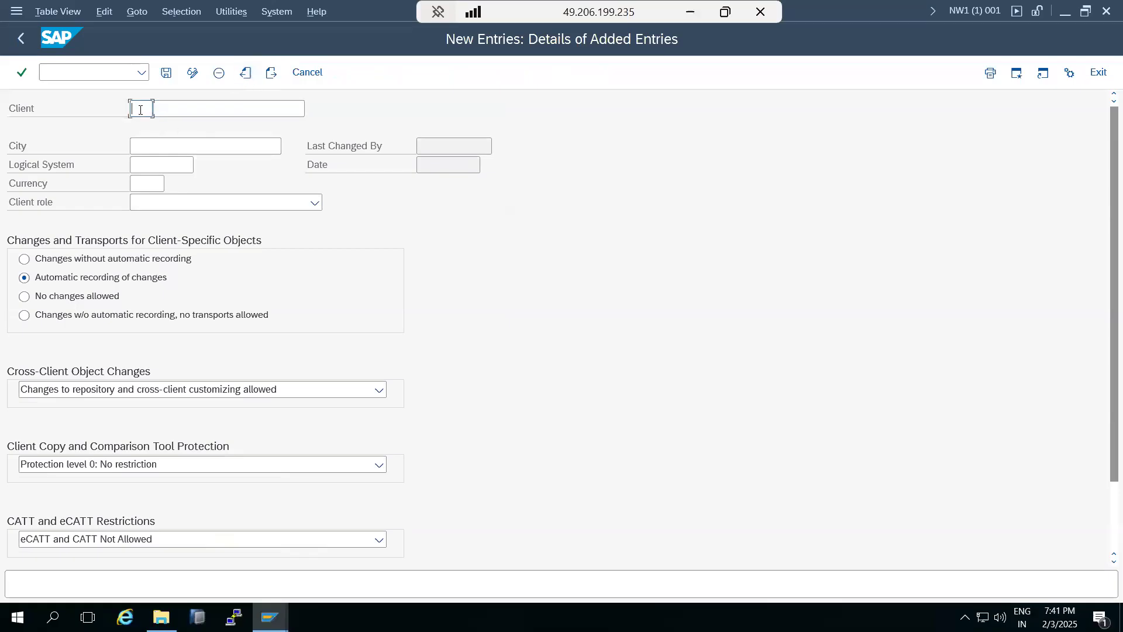
type("400")
key("Tab")
type("SAP ")
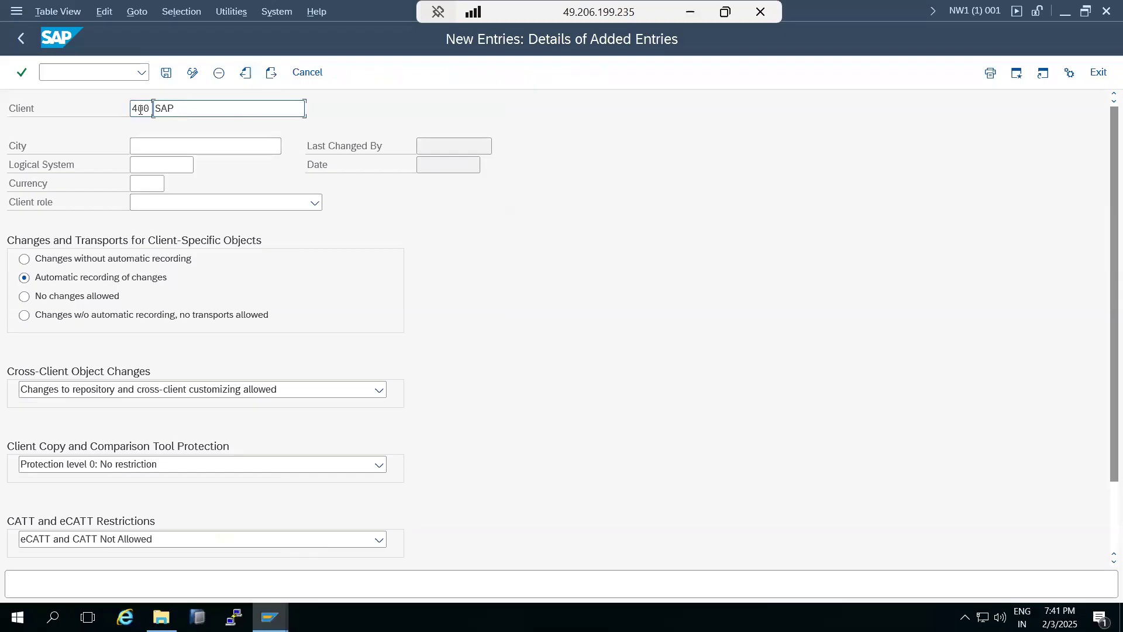
type("TRAINING")
key("Tab")
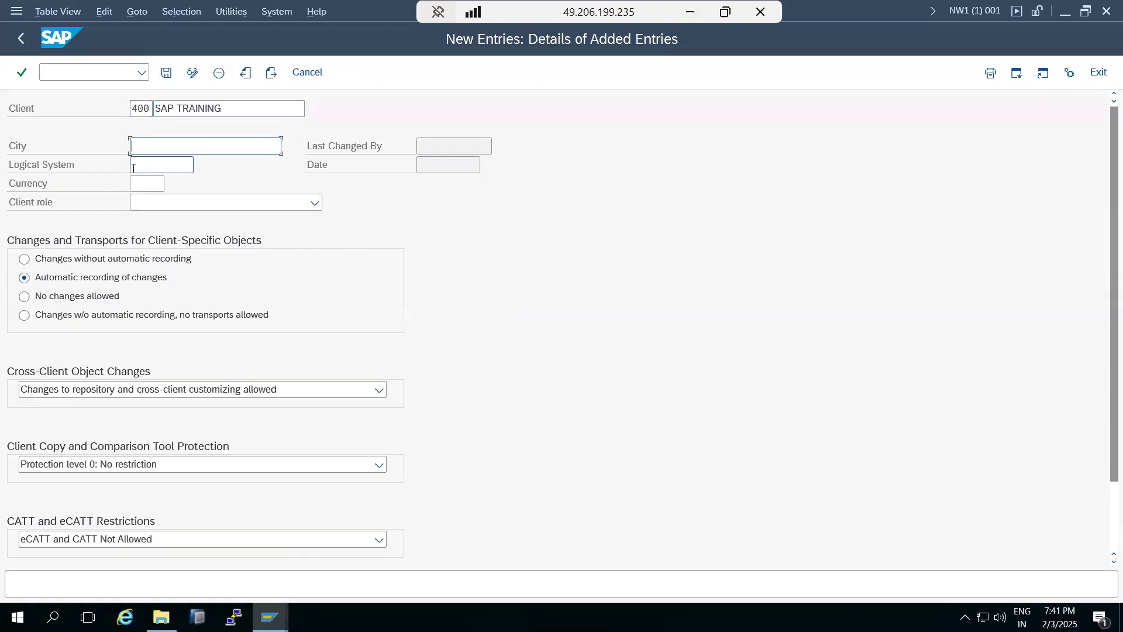
type("HYD")
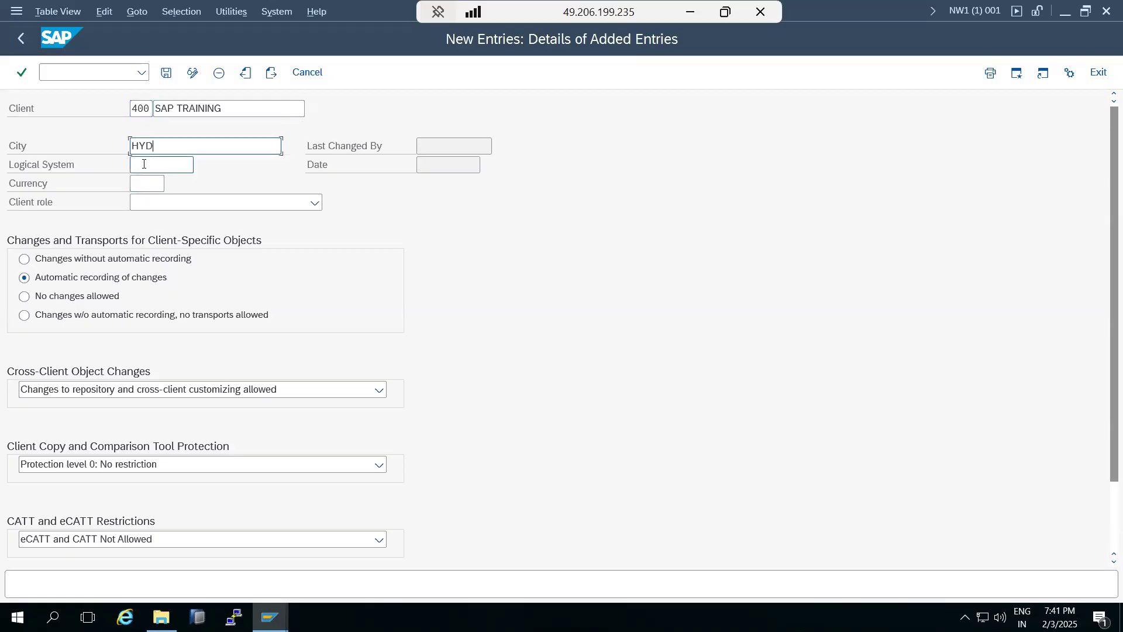
Pick NW1CLNT400 from the value list as the client's logical system.
left_click(144, 164)
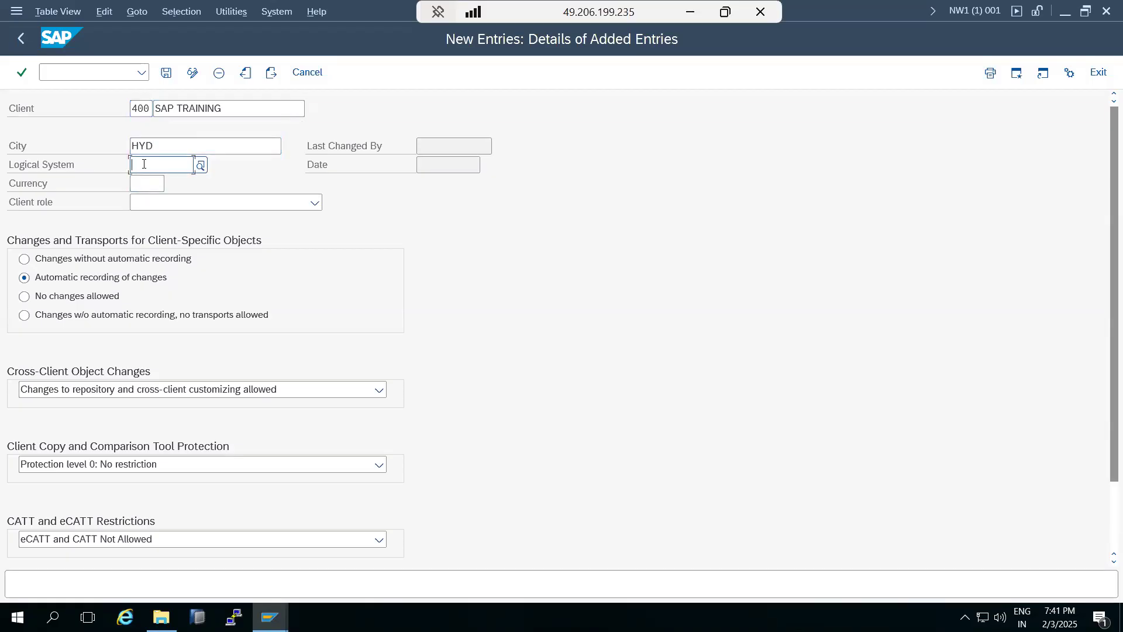
left_click(200, 166)
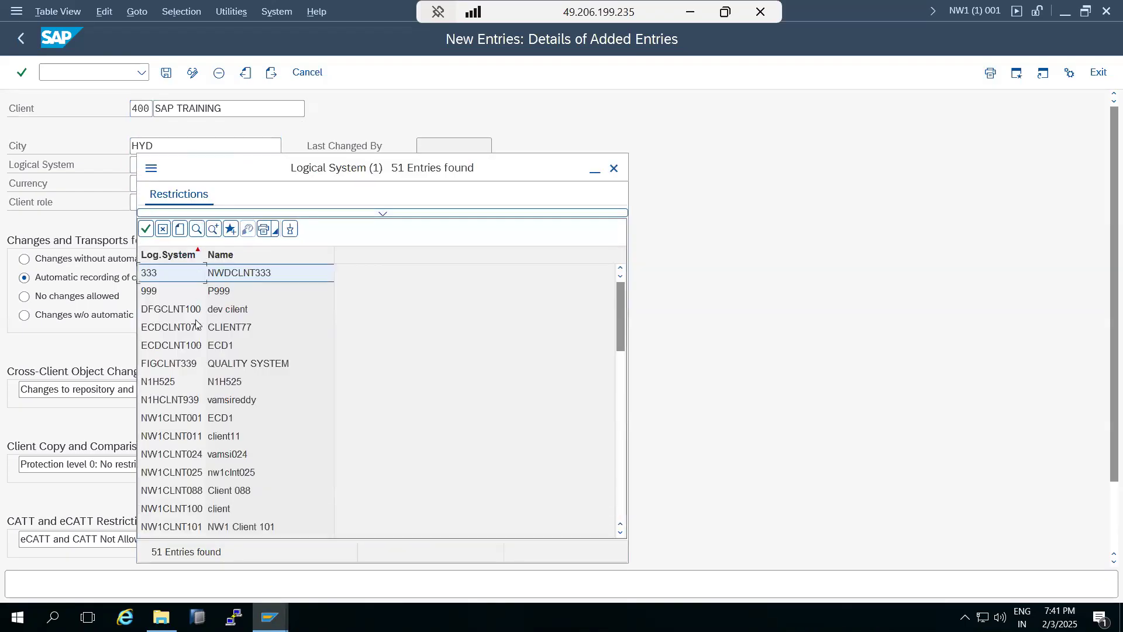
scroll(188, 481, "down", 3)
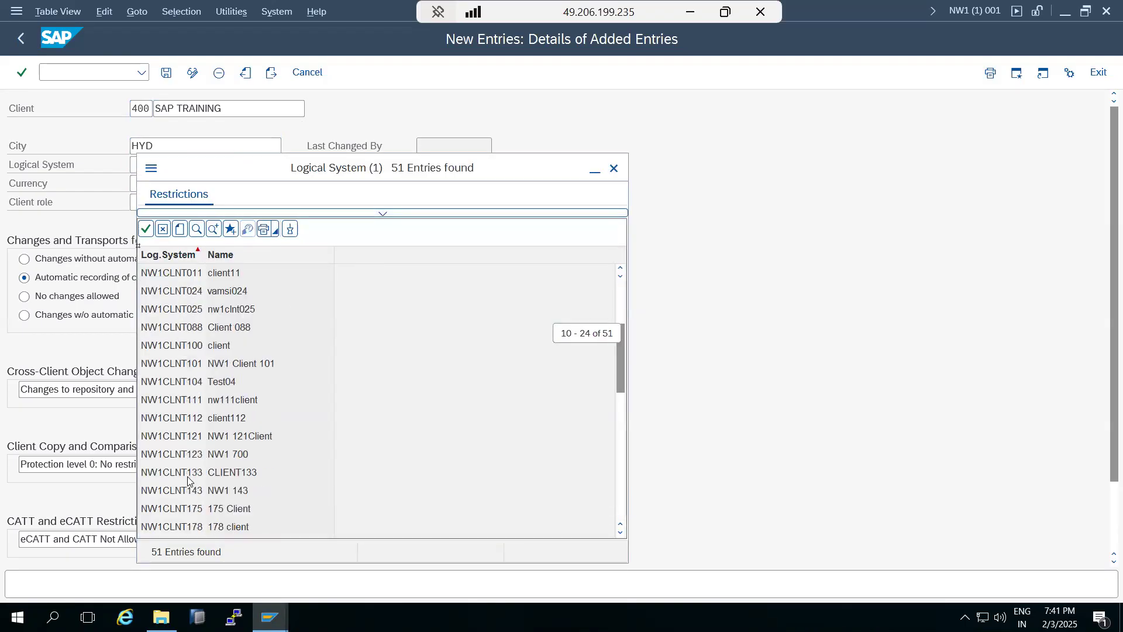
scroll(188, 481, "down", 5)
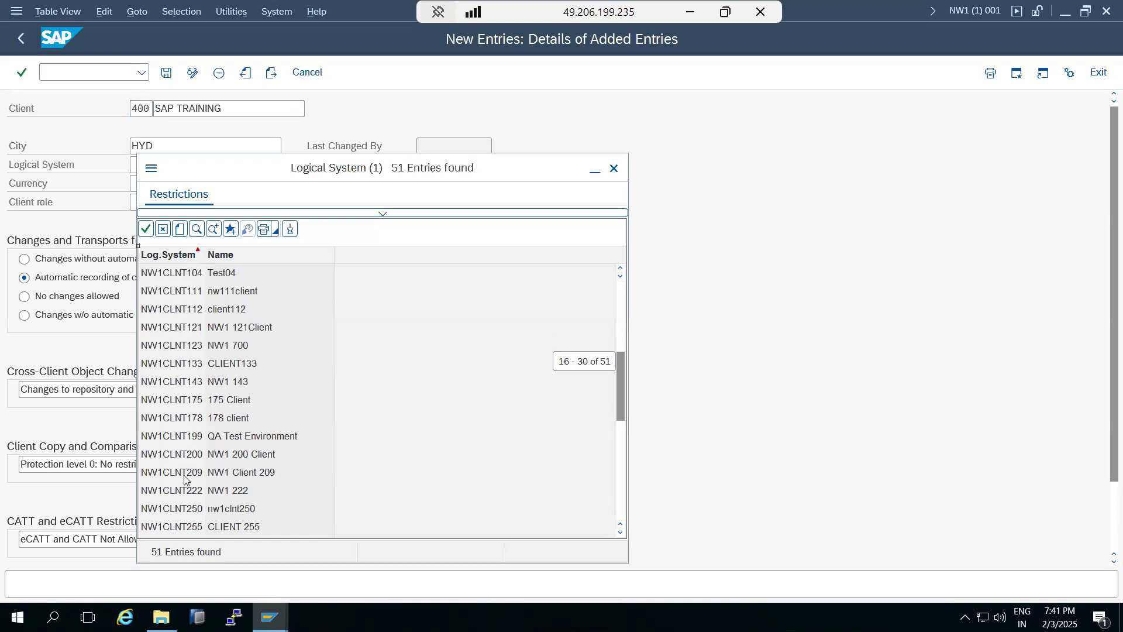
scroll(183, 480, "down", 1)
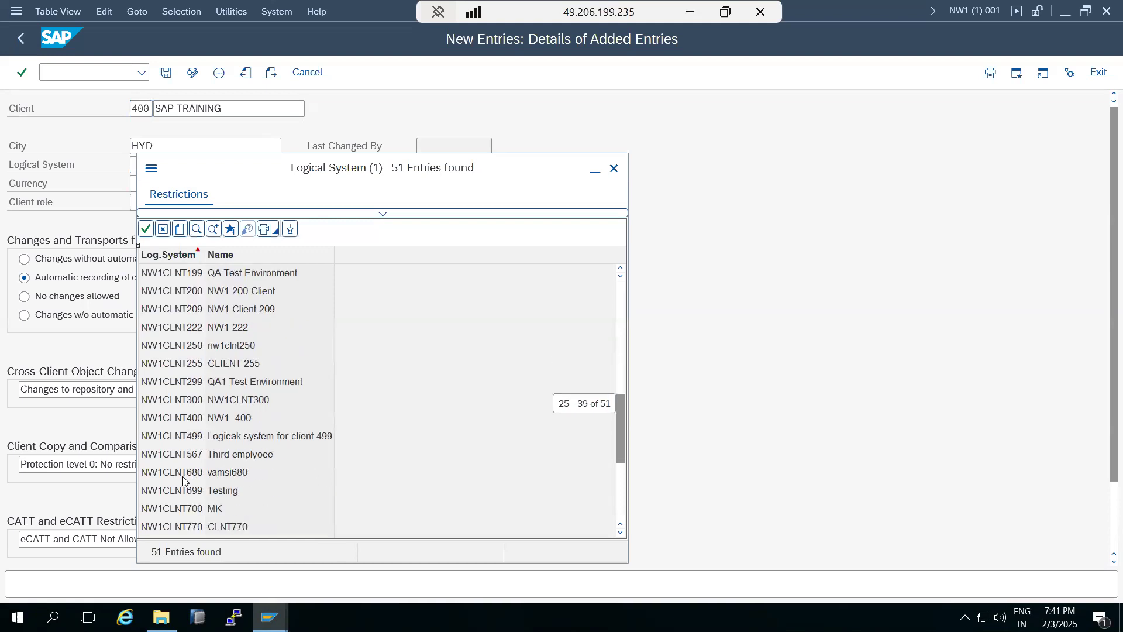
double_click(177, 415)
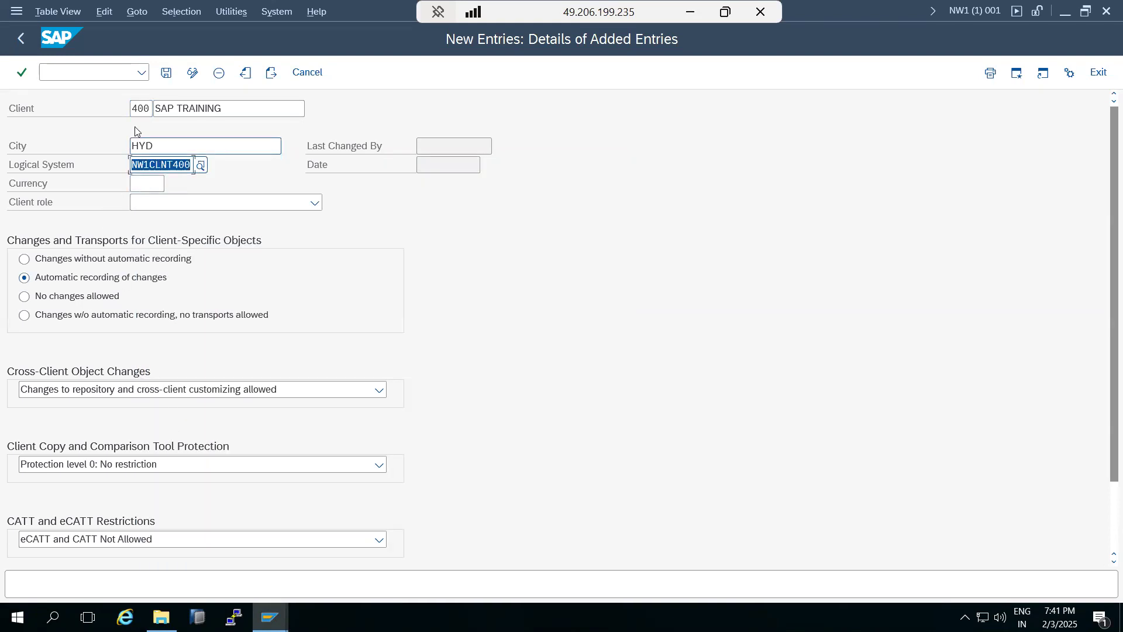
Highlight the client number 400 and the logical system value for review.
left_click_drag(134, 109, 151, 110)
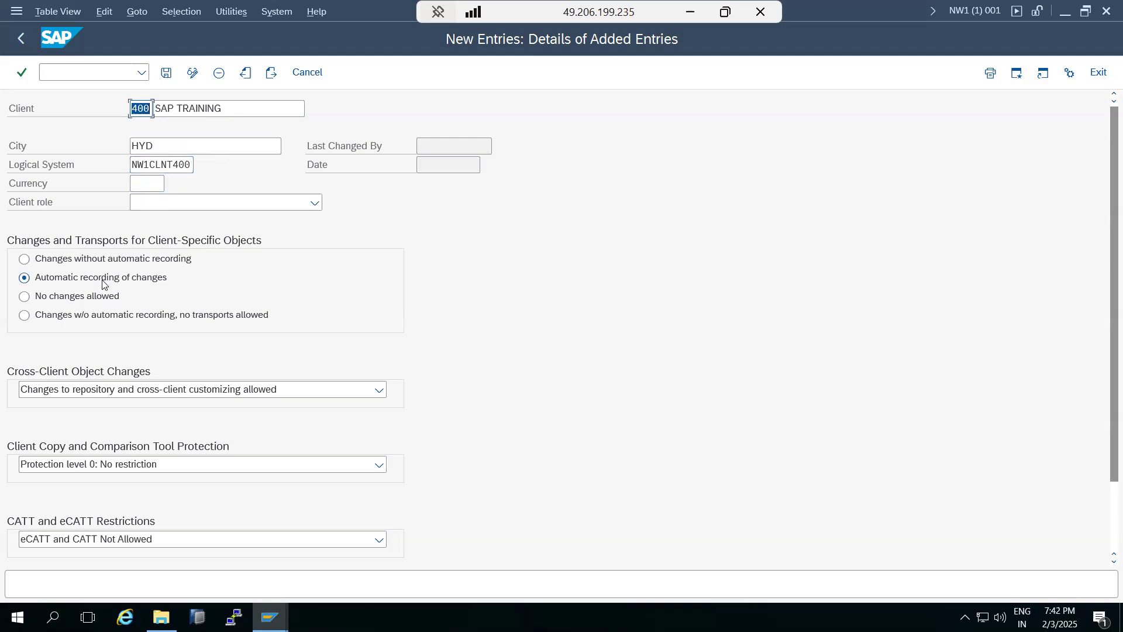
left_click(155, 112)
left_click(162, 163)
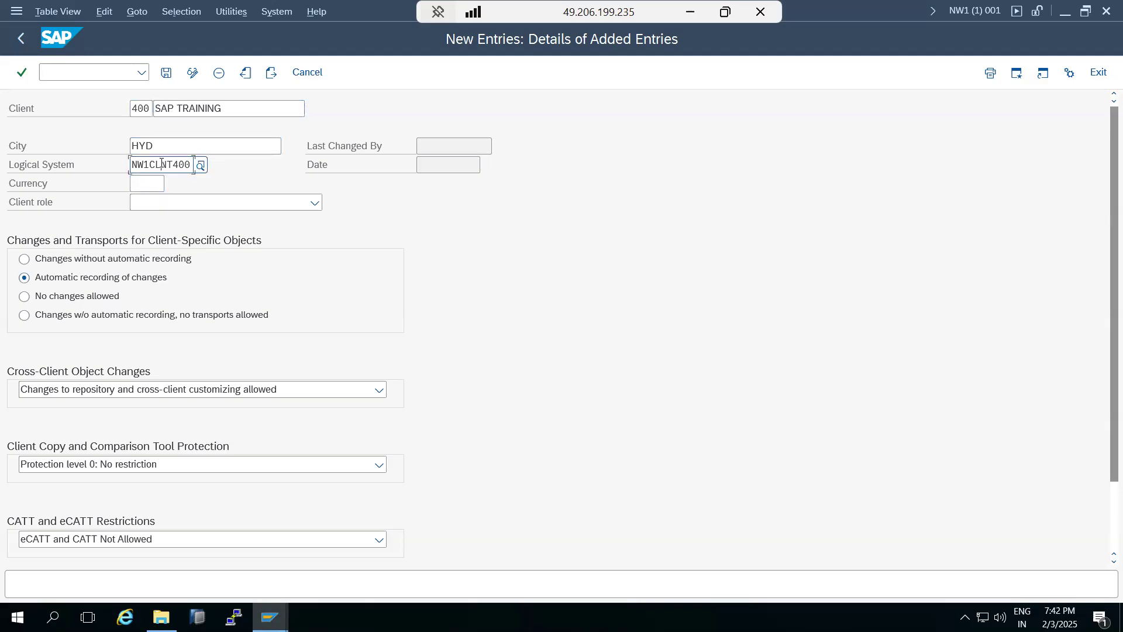
left_click_drag(137, 165, 183, 165)
left_click(149, 165)
left_click_drag(137, 165, 187, 165)
left_click(266, 614)
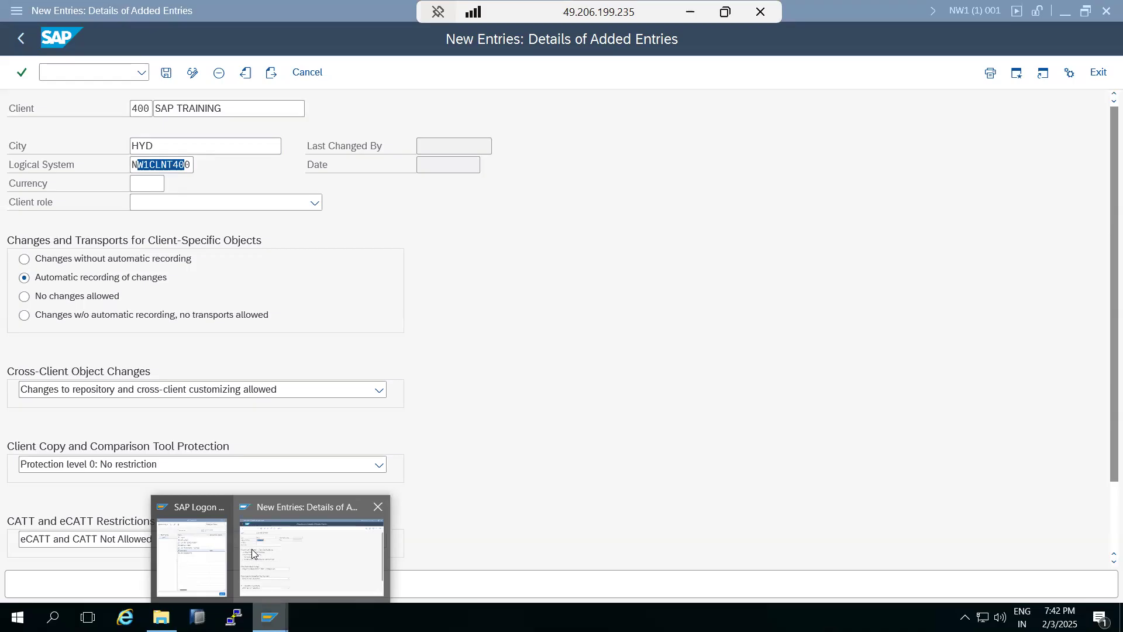
left_click(252, 553)
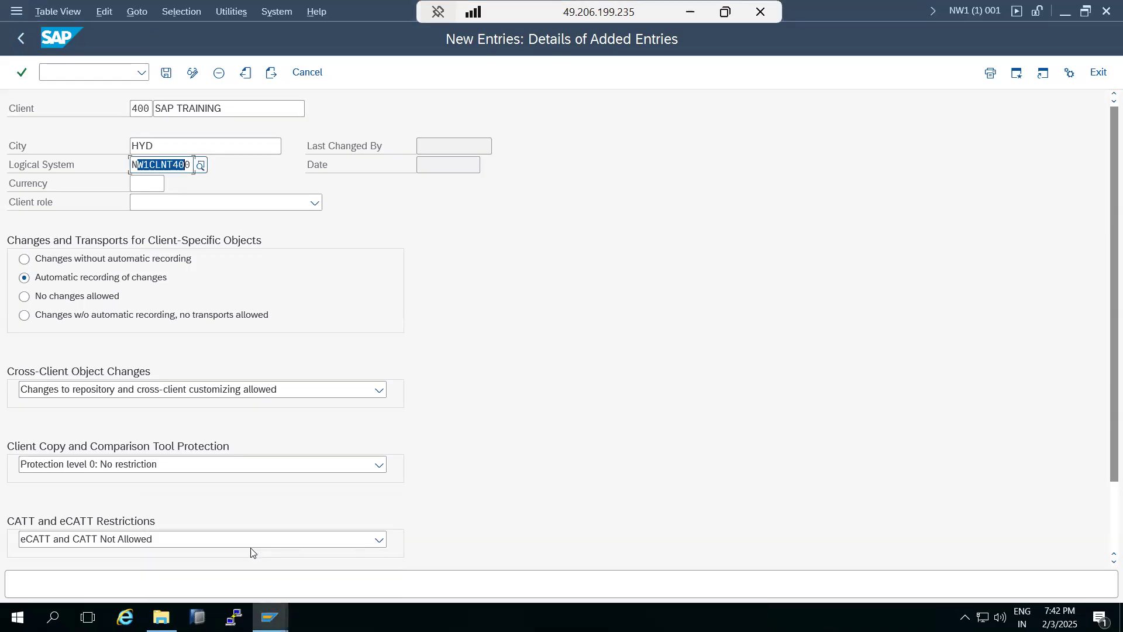
Set client 400's currency to SAR (Saudi Riyal) from the standard currency list.
left_click(146, 184)
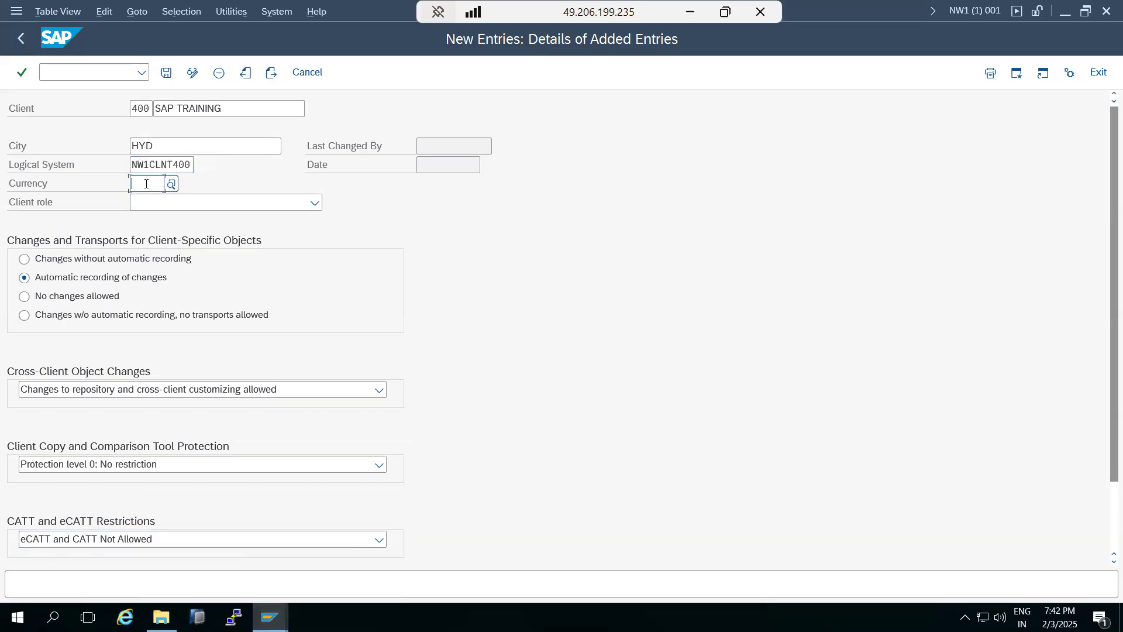
type("INR")
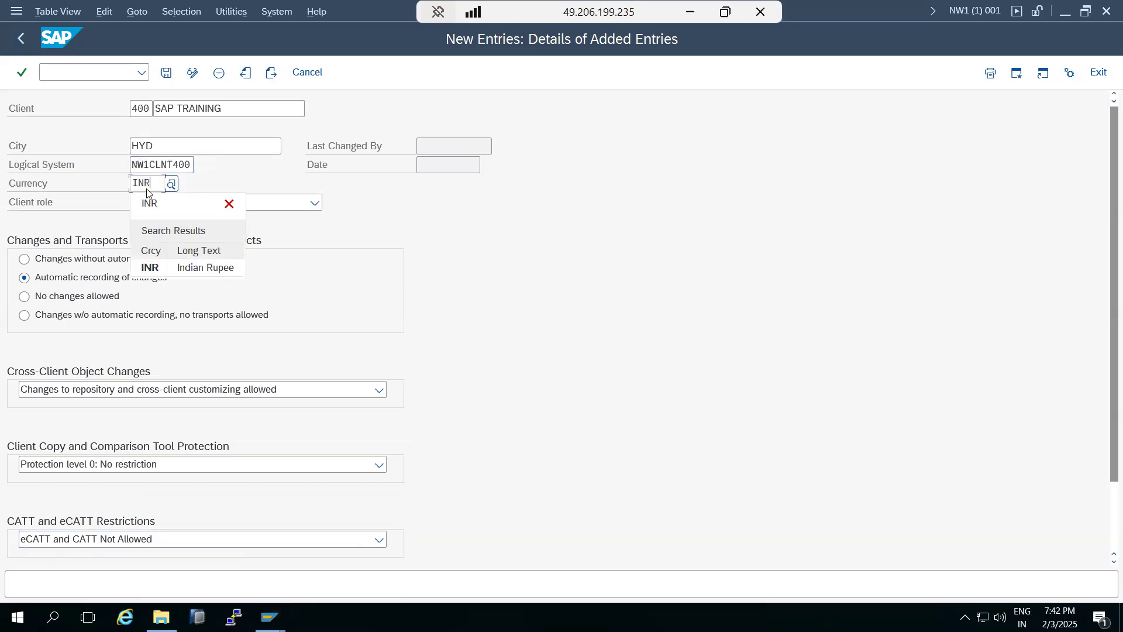
left_click(171, 184)
scroll(190, 412, "down", 7)
double_click(189, 422)
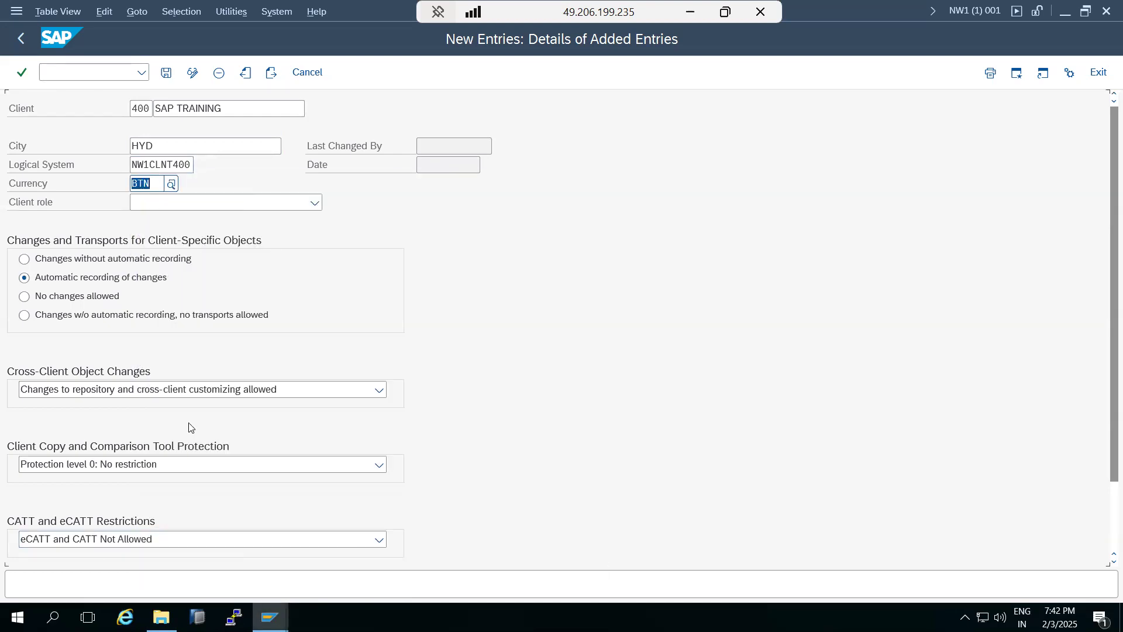
left_click(171, 186)
scroll(199, 489, "down", 13)
scroll(199, 489, "down", 11)
scroll(200, 487, "down", 6)
scroll(201, 487, "down", 11)
scroll(201, 488, "down", 5)
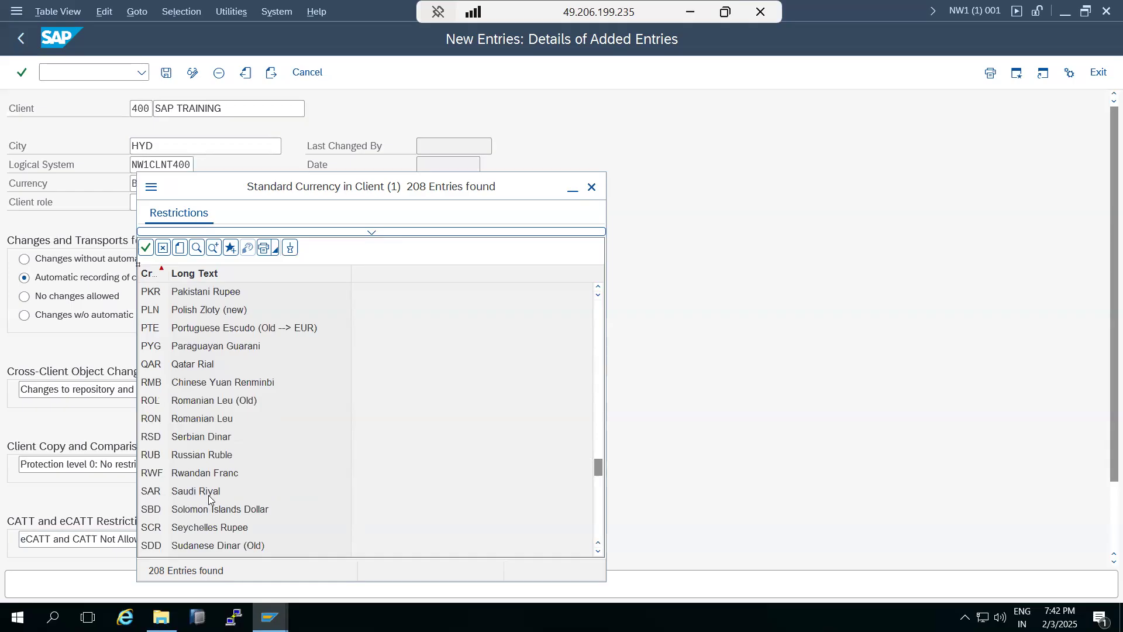
double_click(208, 496)
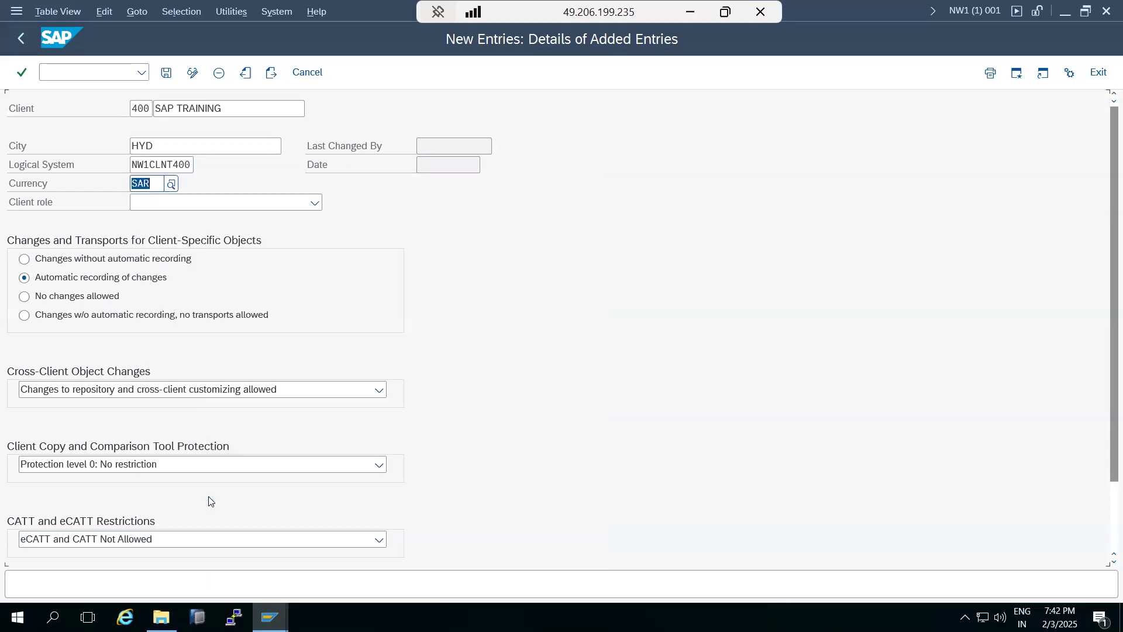
Choose Training/Education from the Client role dropdown for client 400.
left_click(315, 203)
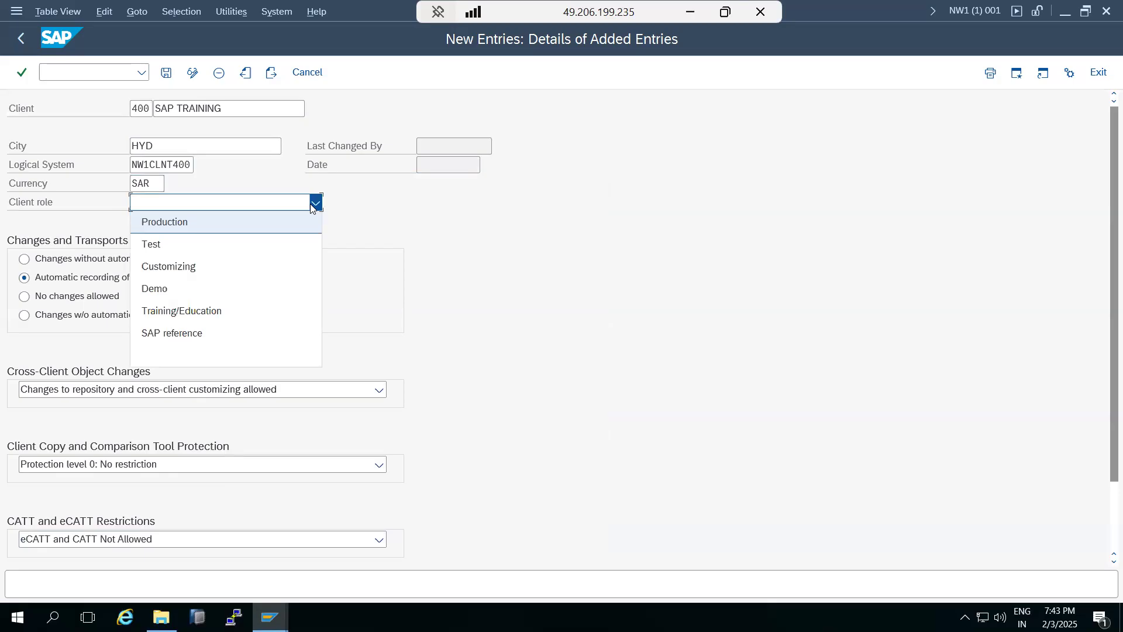
key("Down")
key("Down")
key("Down")
key("Down")
key("Down")
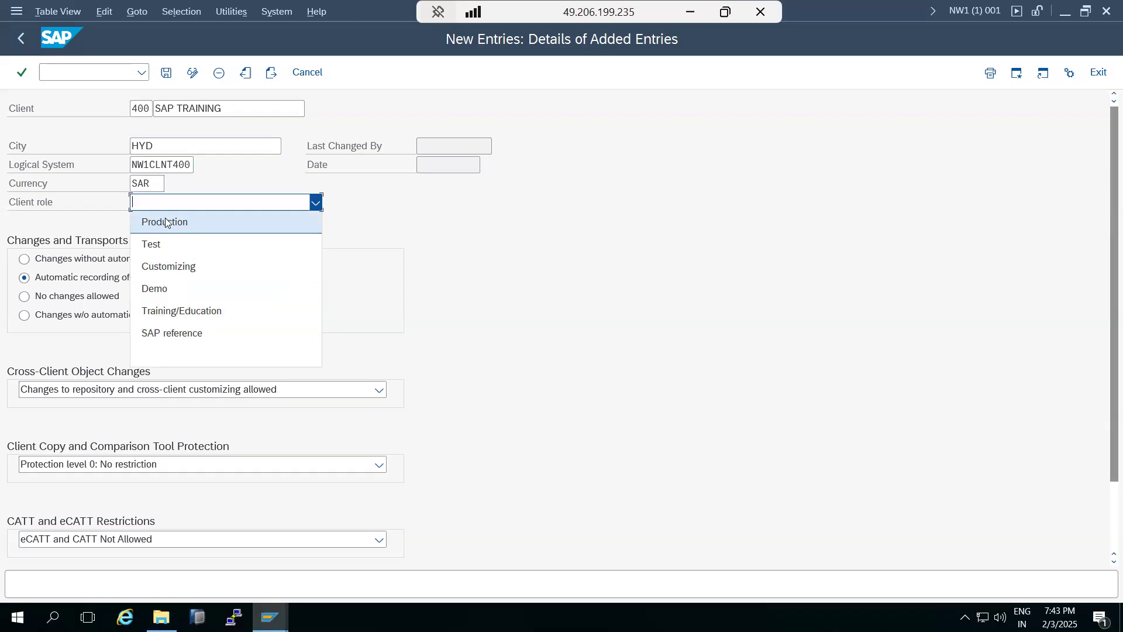
left_click(151, 245)
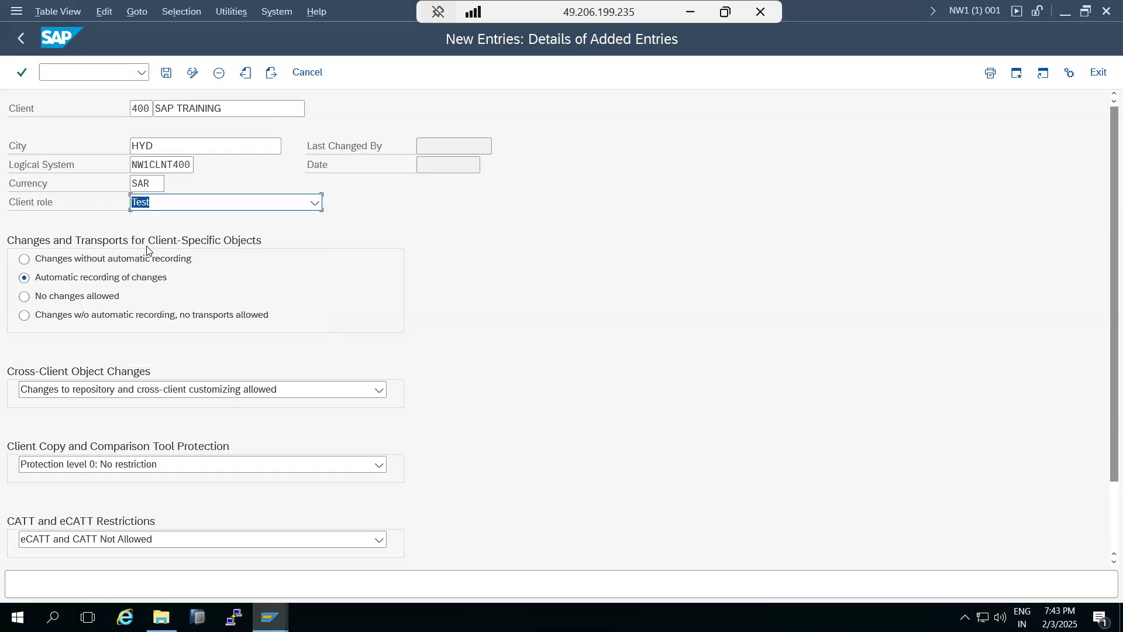
left_click(155, 201)
left_click(189, 305)
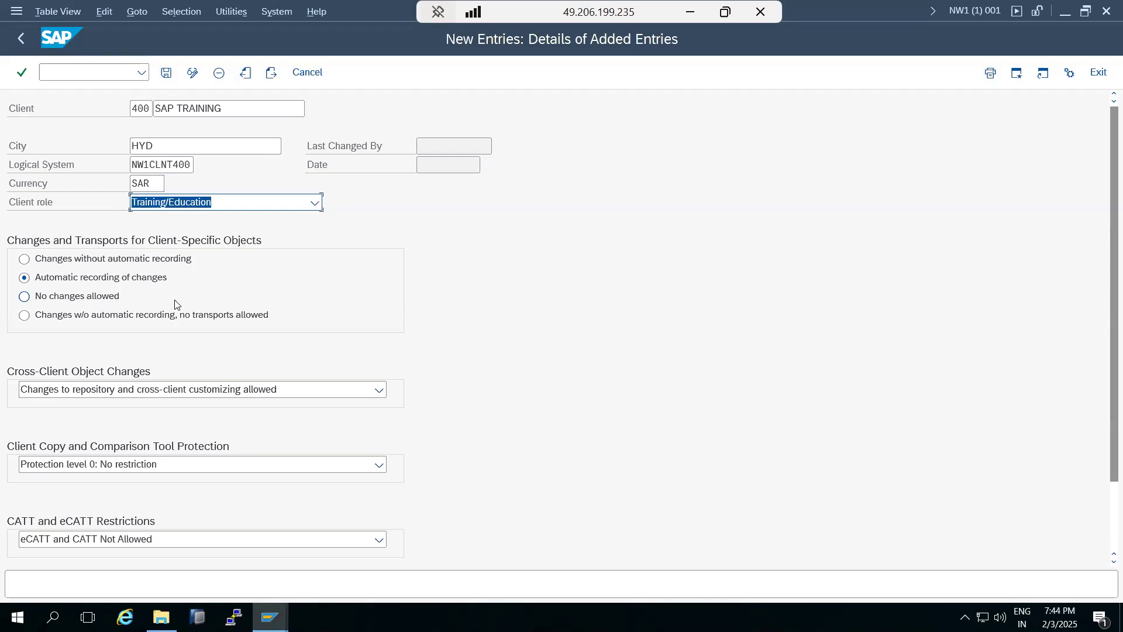
left_click(154, 209)
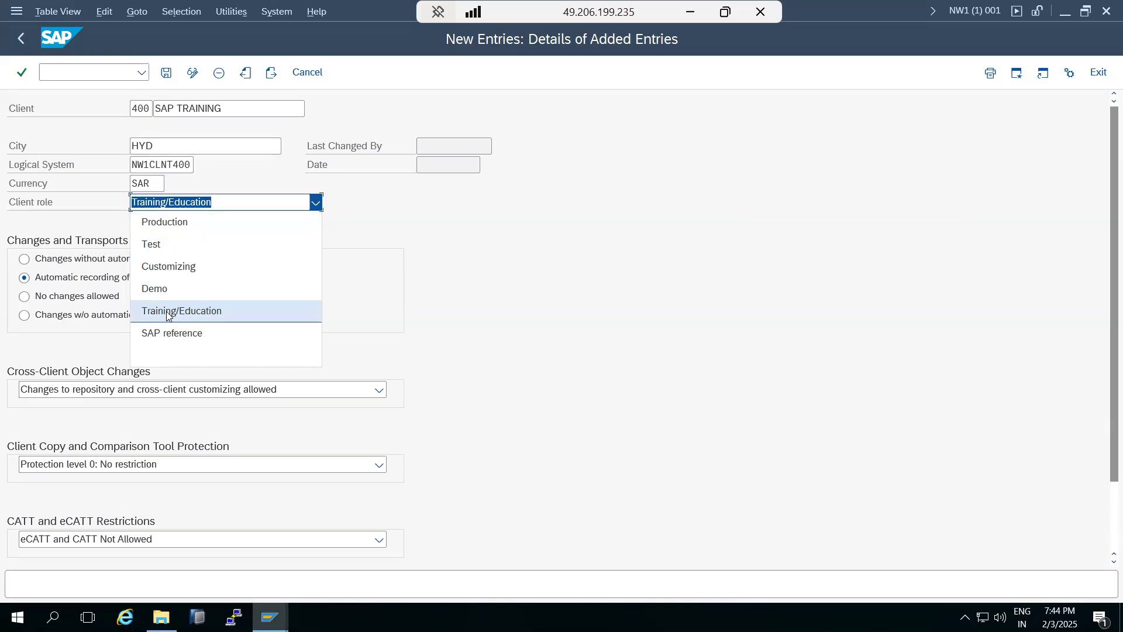
left_click(461, 302)
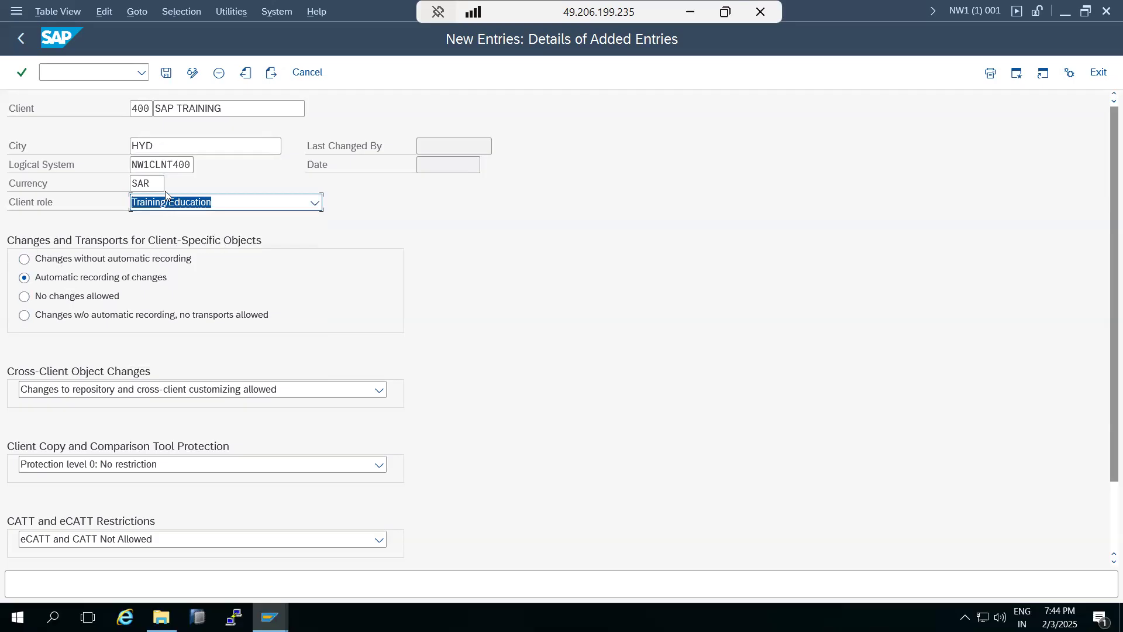
left_click_drag(150, 108, 133, 111)
Try the client-specific change options, settling on No changes allowed.
left_click(65, 266)
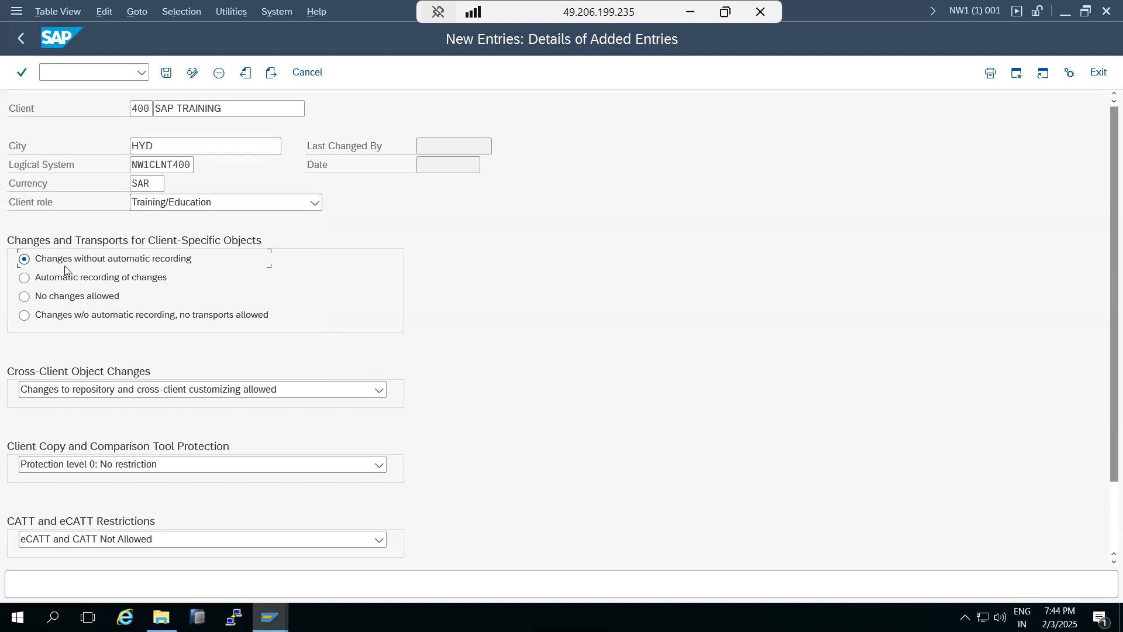
left_click(72, 285)
left_click(73, 294)
left_click(82, 316)
left_click(24, 296)
left_click(23, 278)
left_click(24, 296)
left_click(35, 276)
left_click(51, 297)
Highlight the 400 in the client number and the logical system name.
left_click_drag(145, 111, 118, 115)
left_click_drag(173, 165, 197, 165)
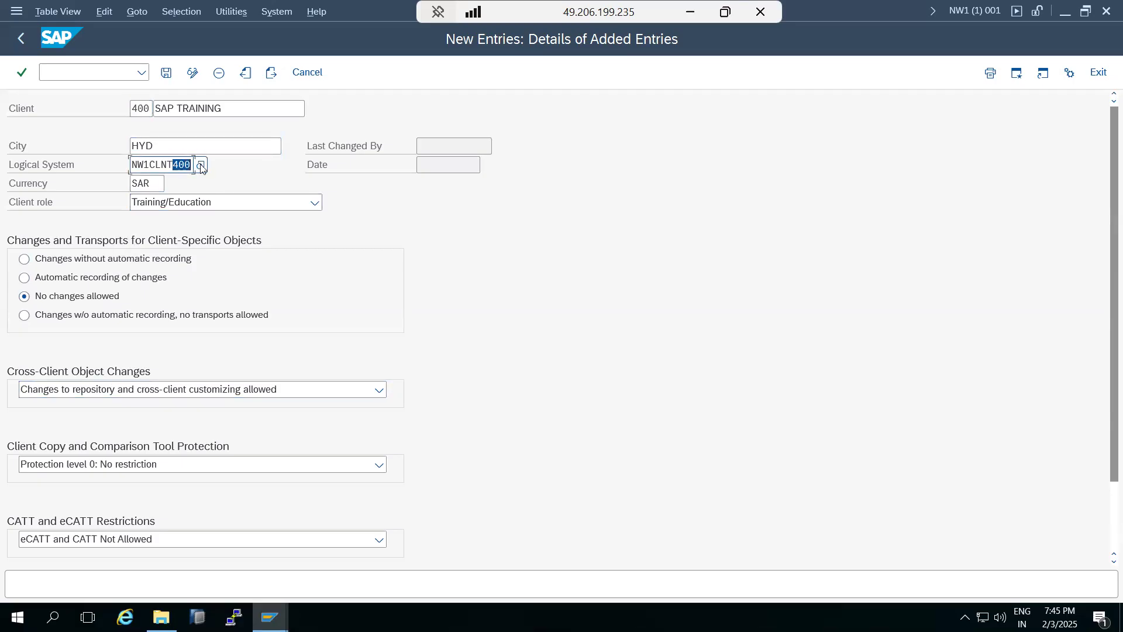
left_click(58, 389)
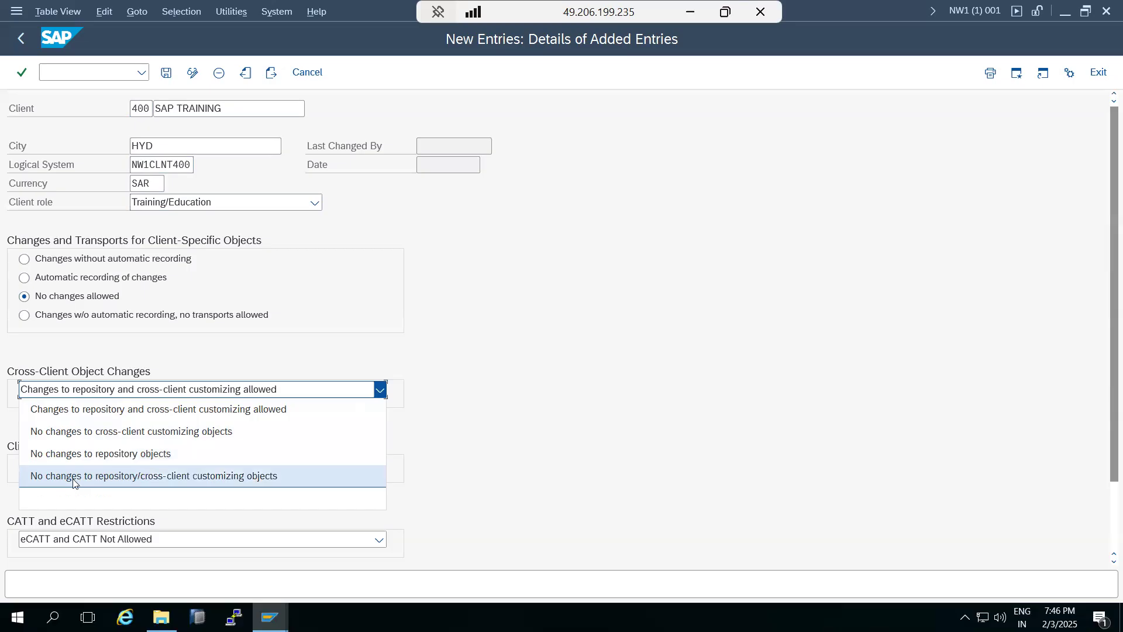
Try the cross-client options, then restore Automatic recording and allow repository/cross-client customizing changes.
left_click(84, 419)
left_click(82, 395)
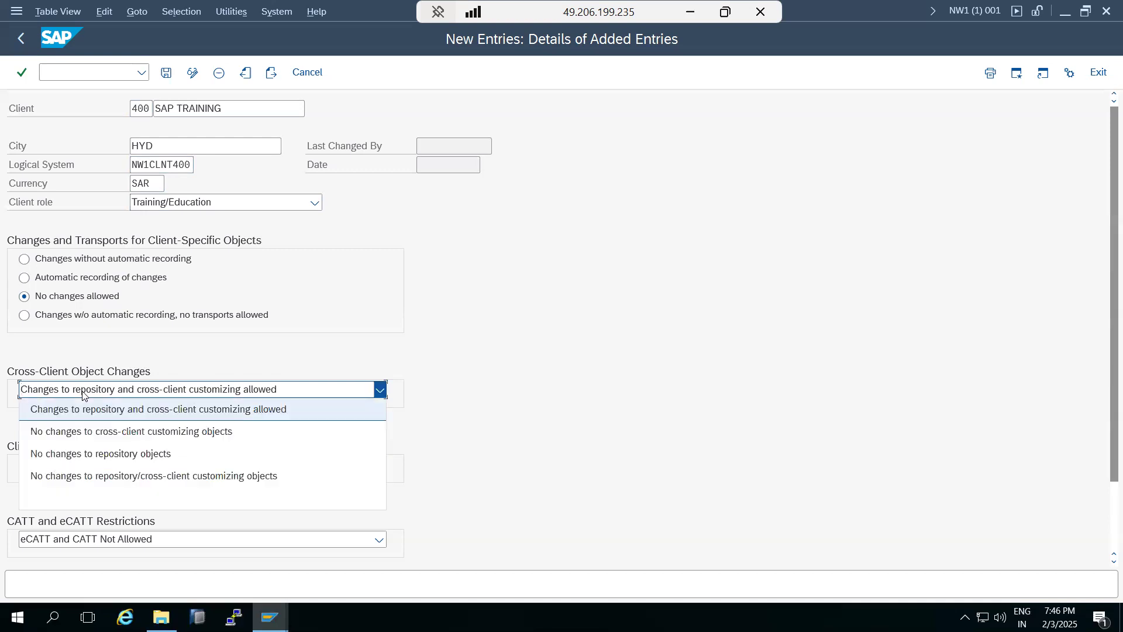
left_click(81, 455)
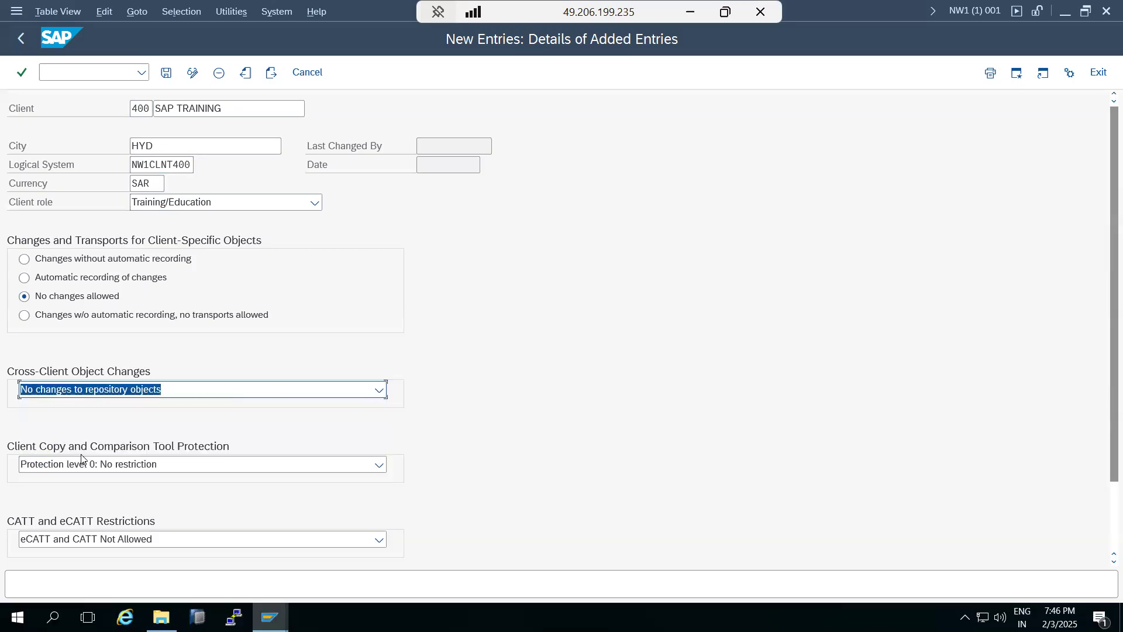
left_click(88, 387)
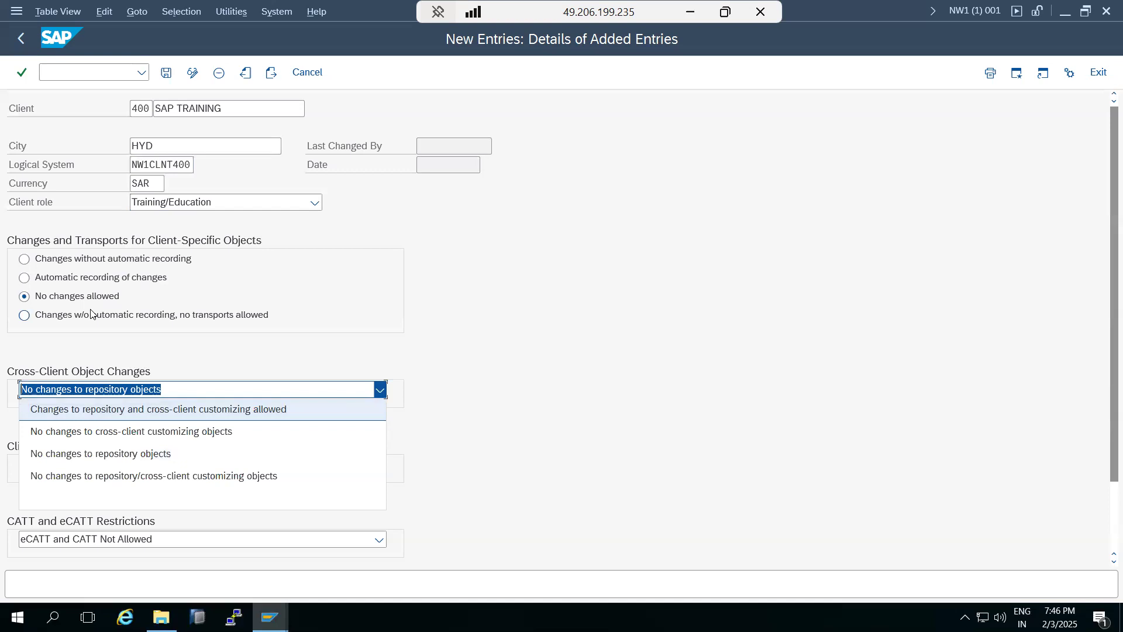
left_click(89, 475)
left_click(24, 277)
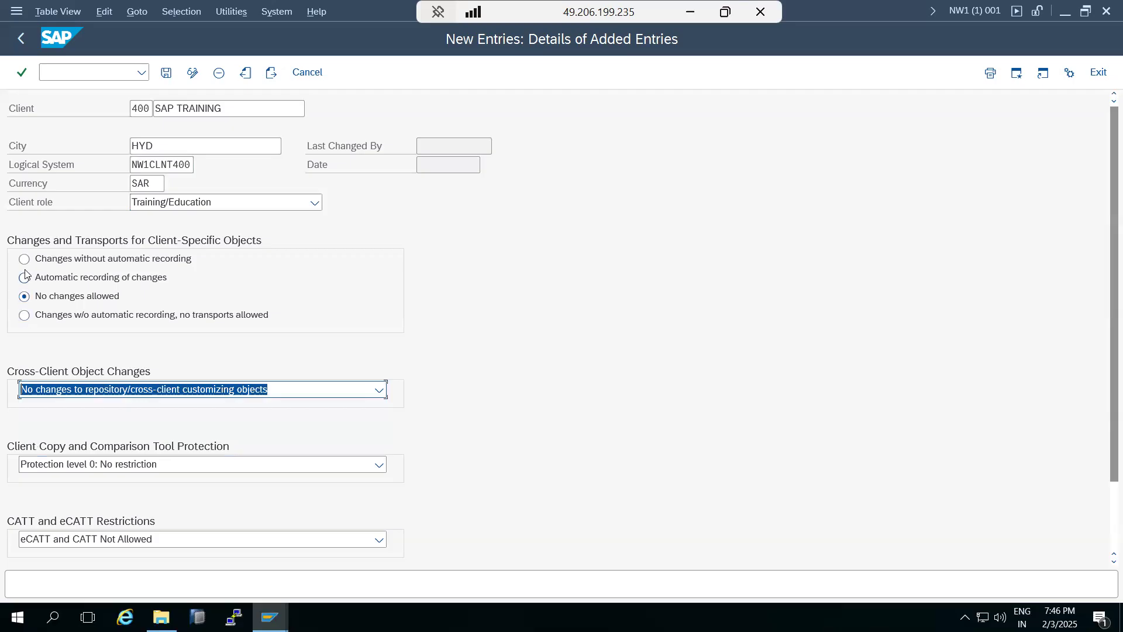
left_click(57, 388)
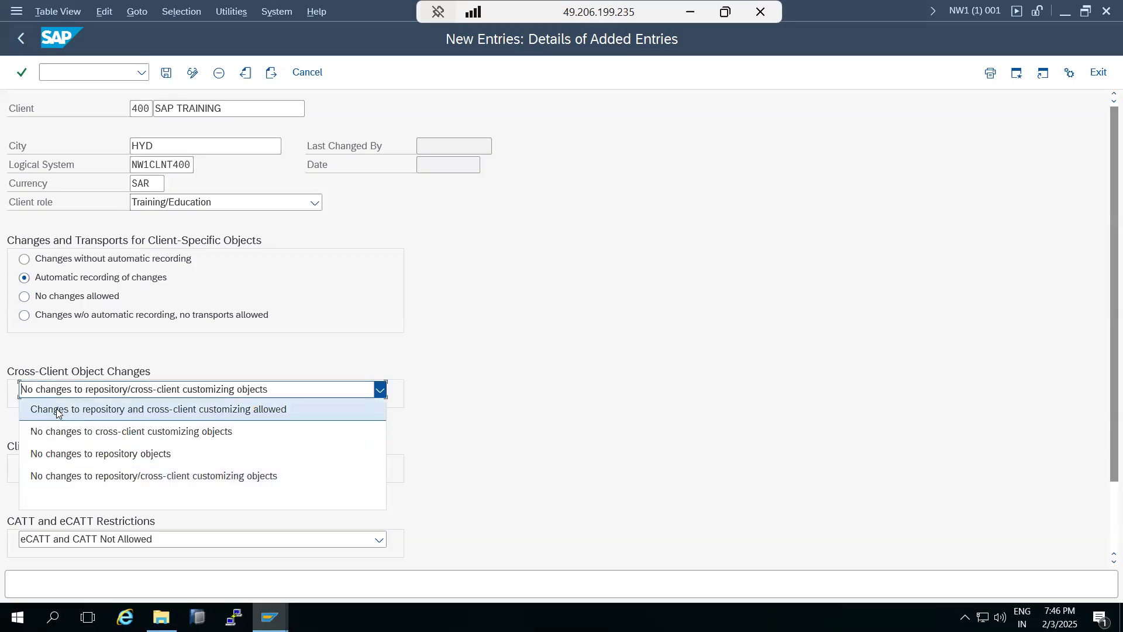
left_click(58, 408)
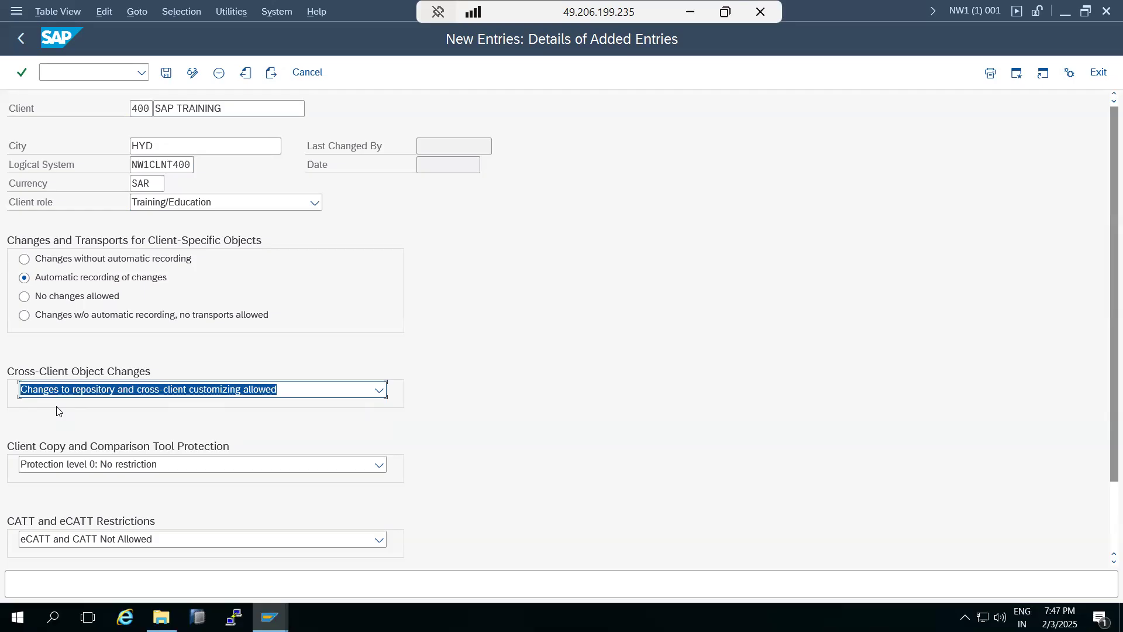
left_click(58, 393)
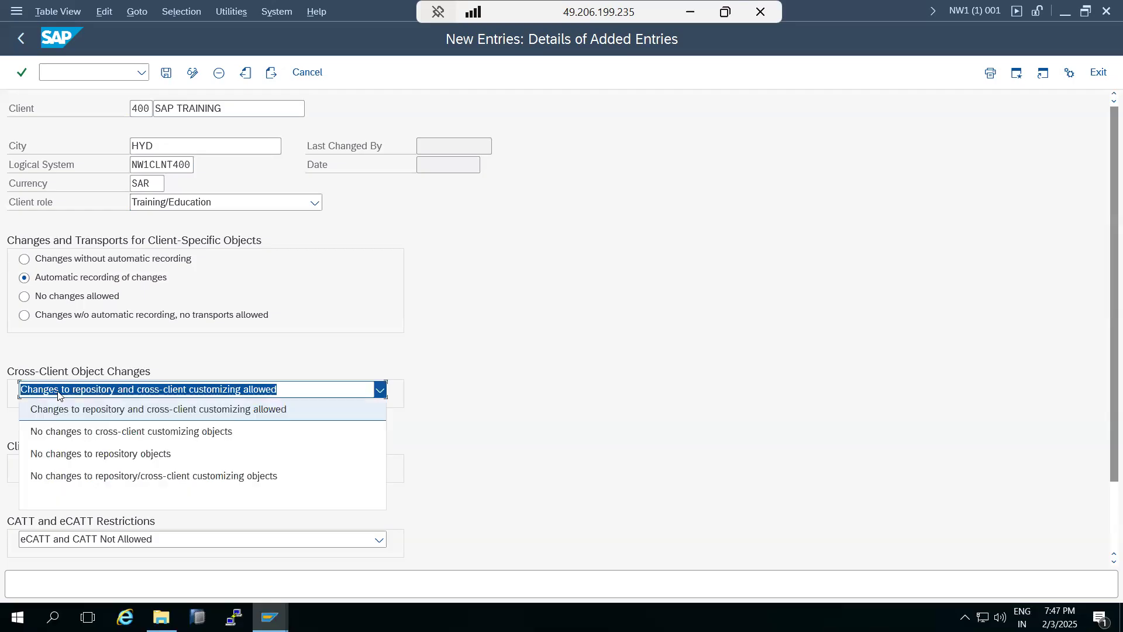
left_click(57, 393)
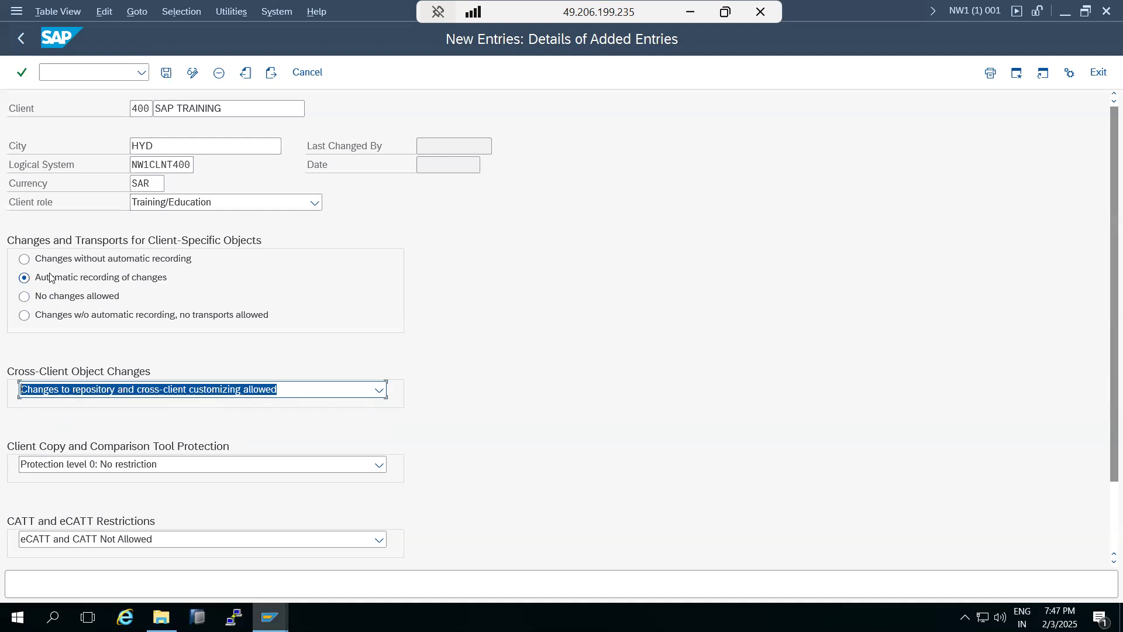
Keep Protection level 0: No restriction, save client 400, and return to the Clients overview.
left_click(48, 466)
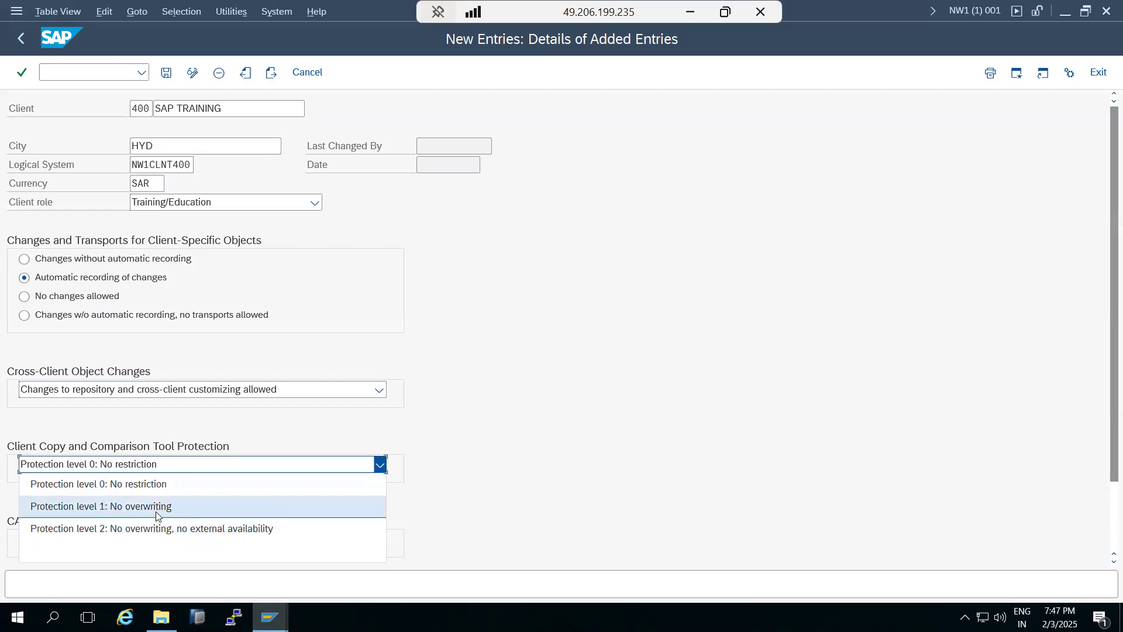
left_click(129, 485)
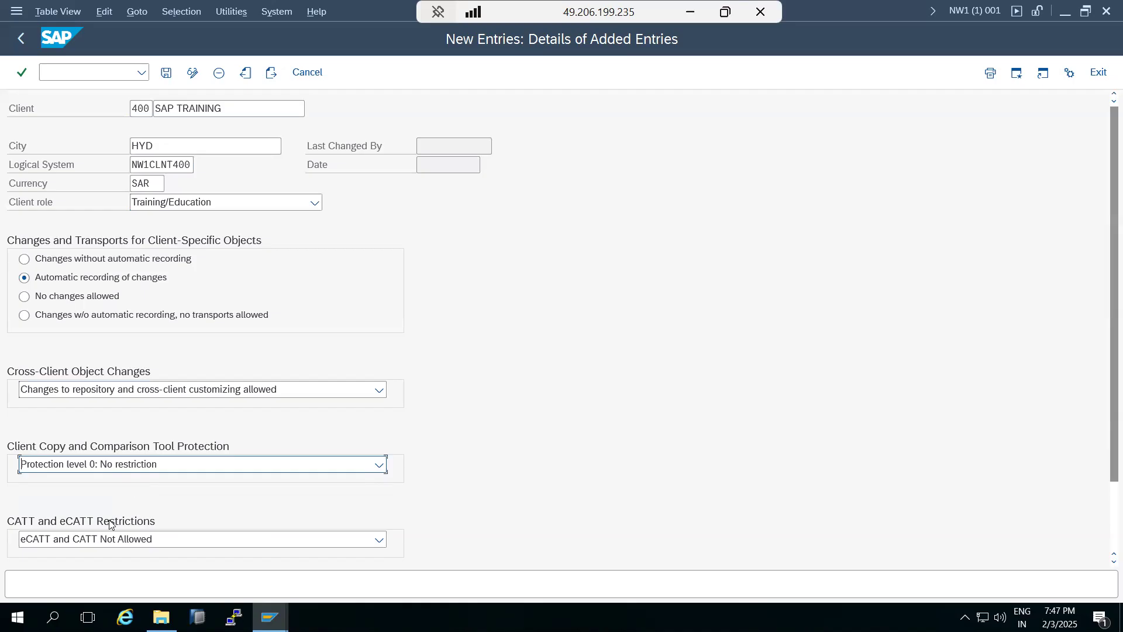
left_click(79, 472)
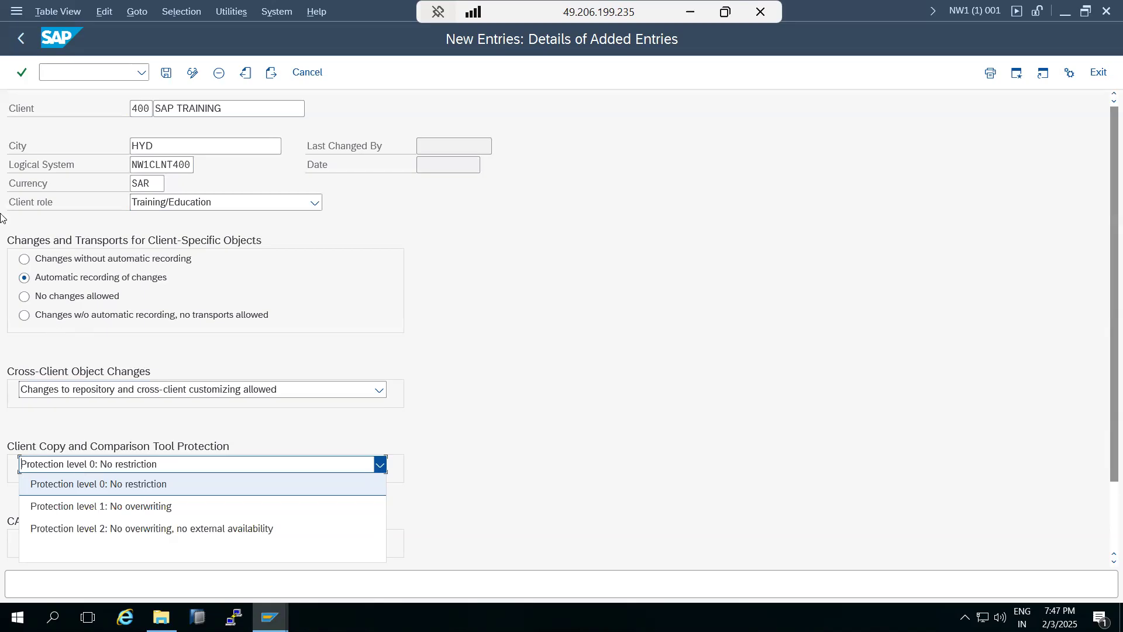
left_click(138, 106)
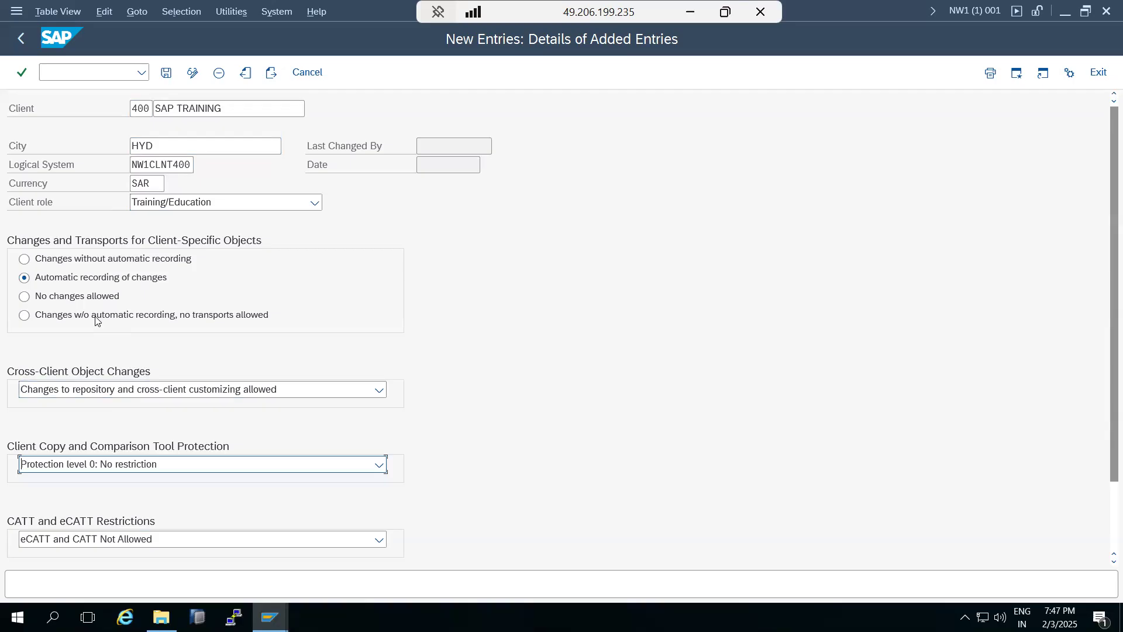
left_click(166, 76)
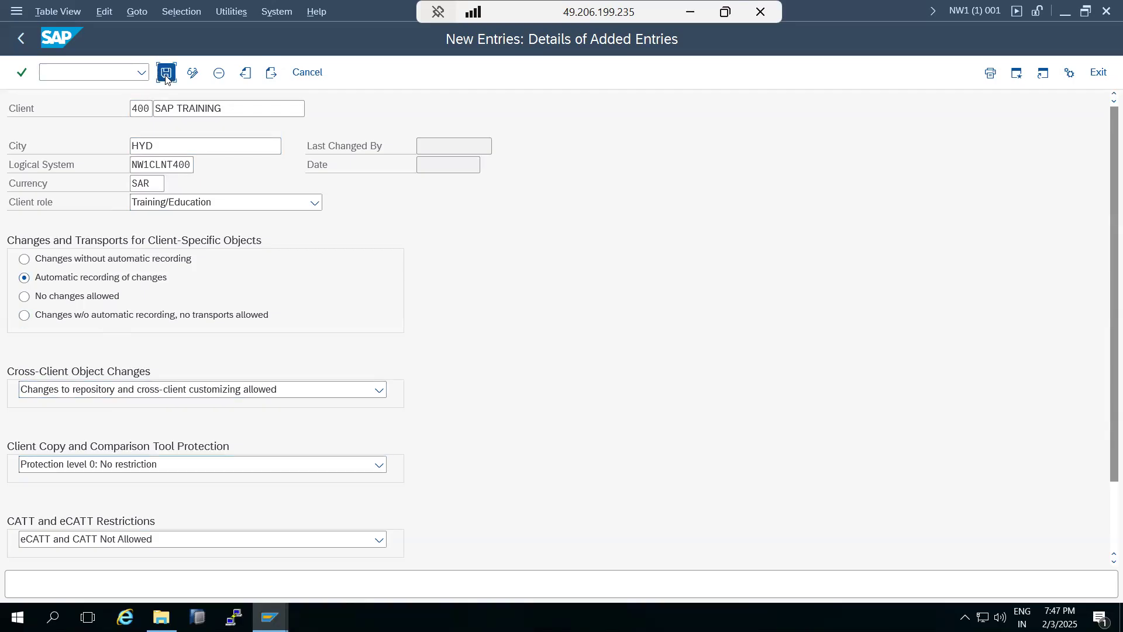
left_click(412, 507)
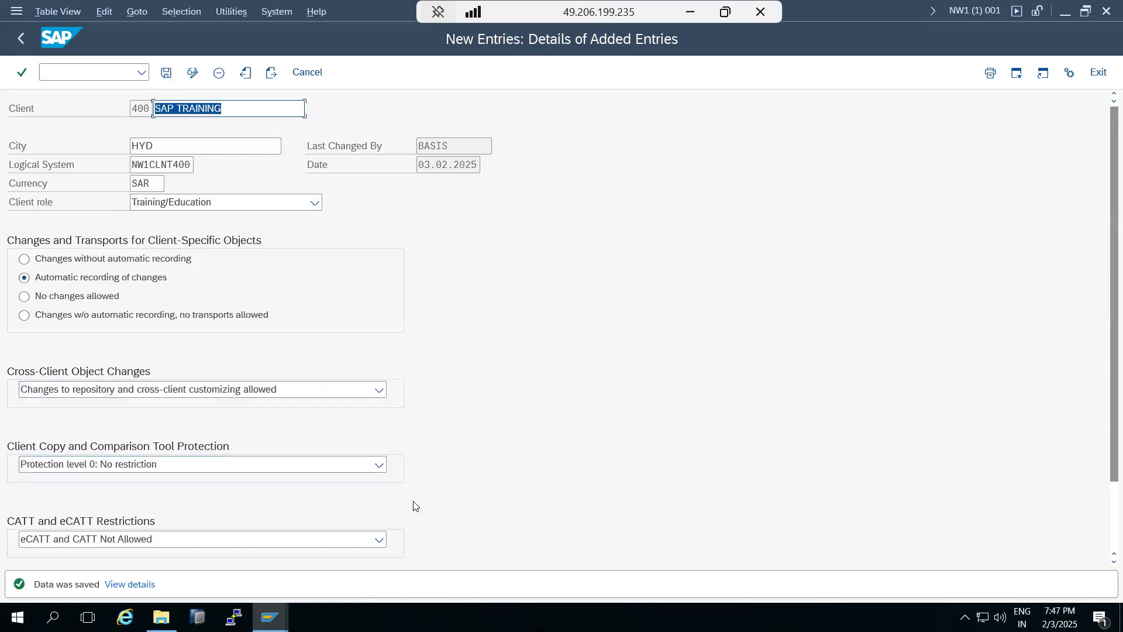
left_click(29, 41)
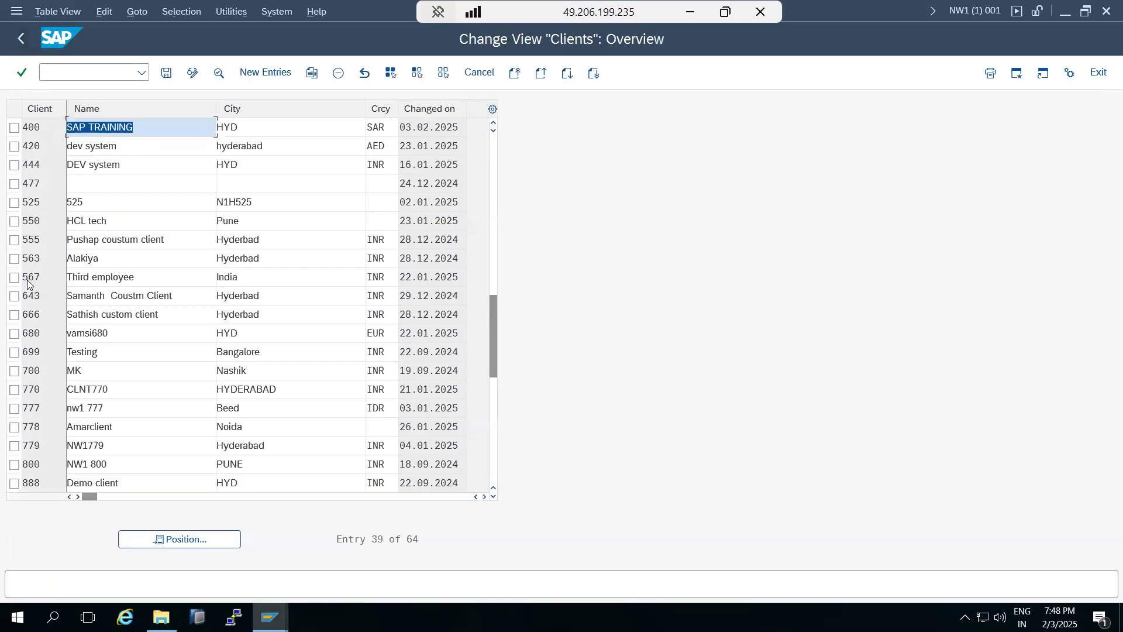
Open client 400's details and review the last-changed date 03.02.2025 and logical system.
scroll(27, 258, "up", 2)
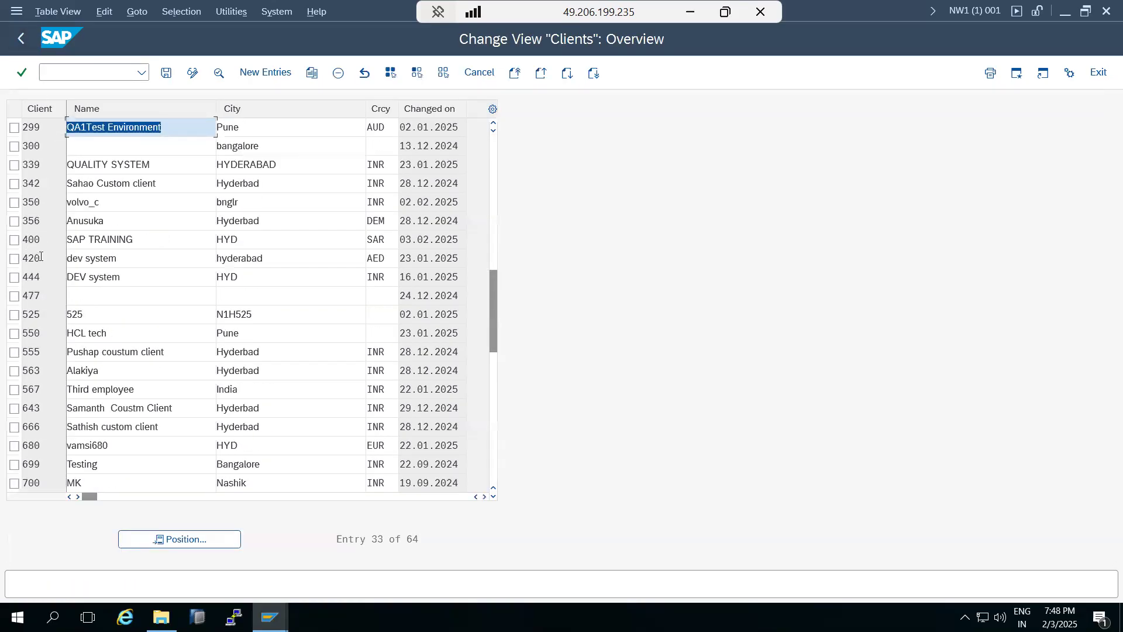
double_click(40, 243)
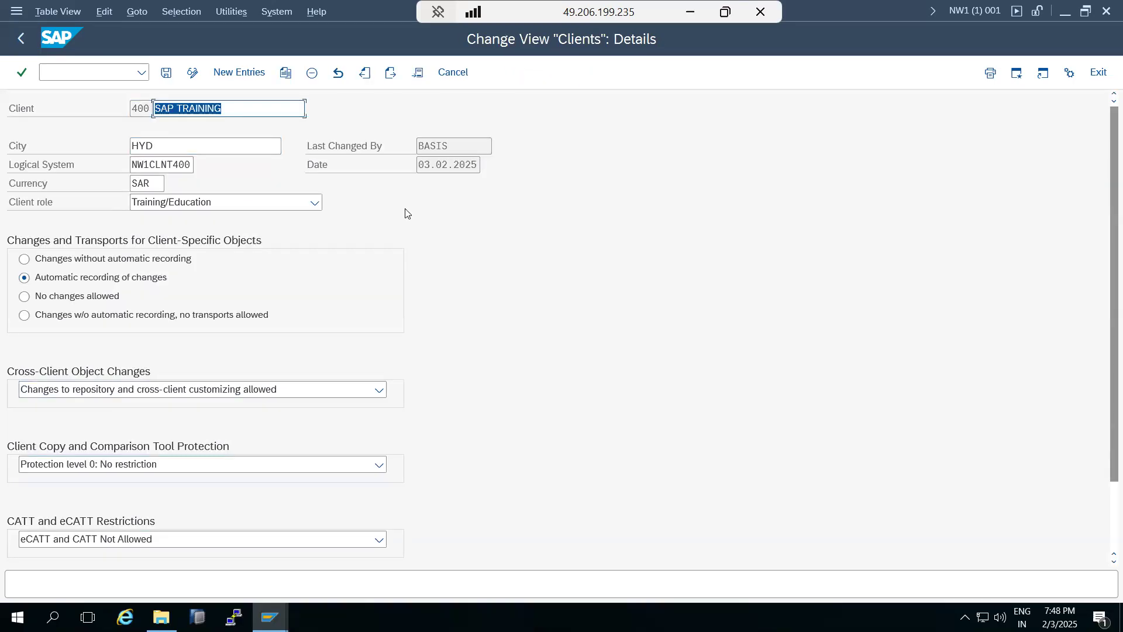
left_click_drag(420, 164, 483, 165)
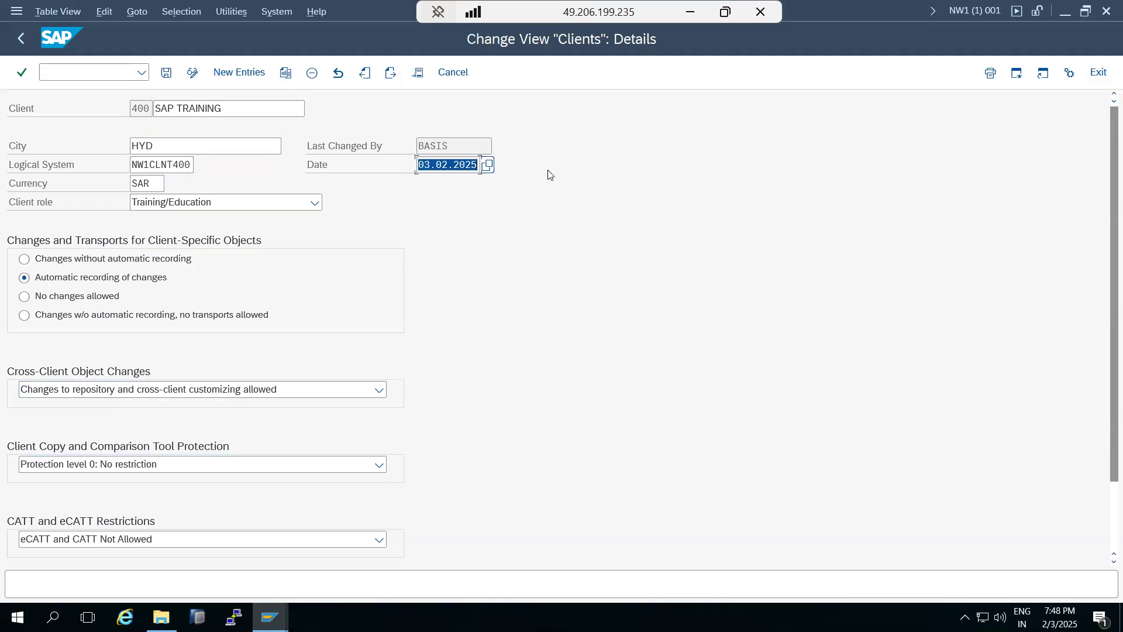
left_click(151, 162)
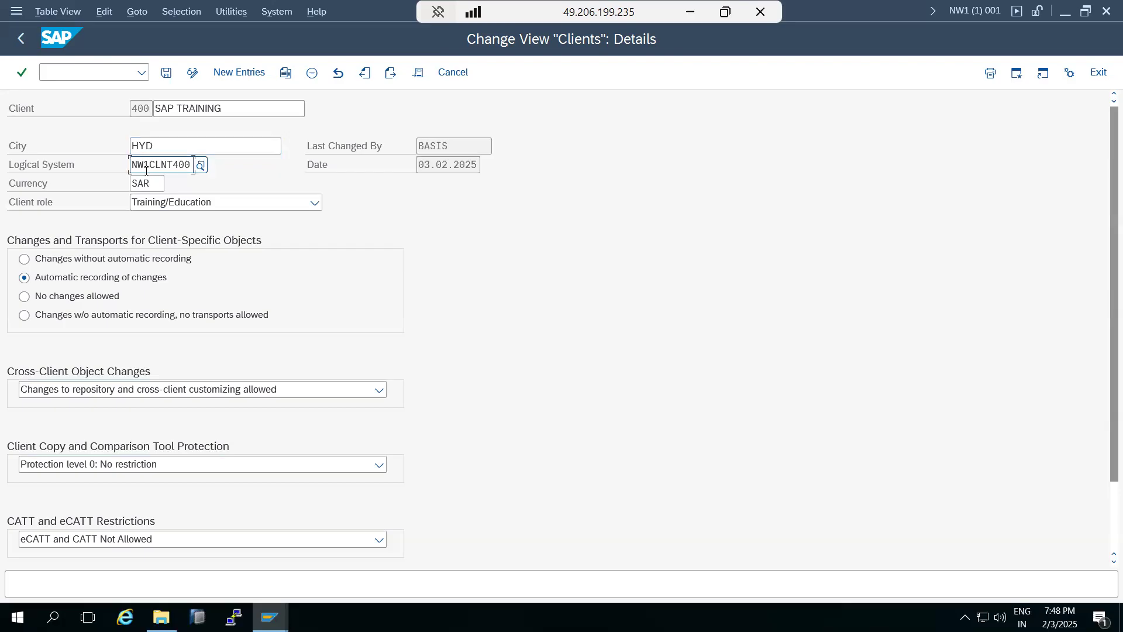
left_click_drag(144, 164, 193, 166)
Replace the note text with 'DEV - settings will be open except DEV - client should be closed'.
left_click(142, 164)
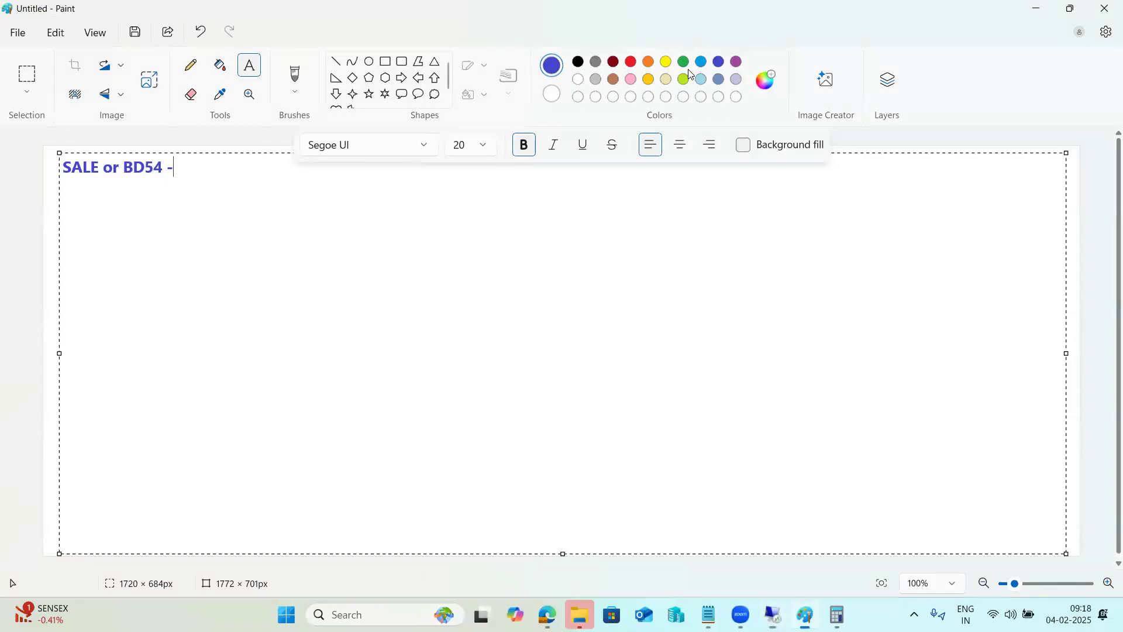
key("ctrl+a")
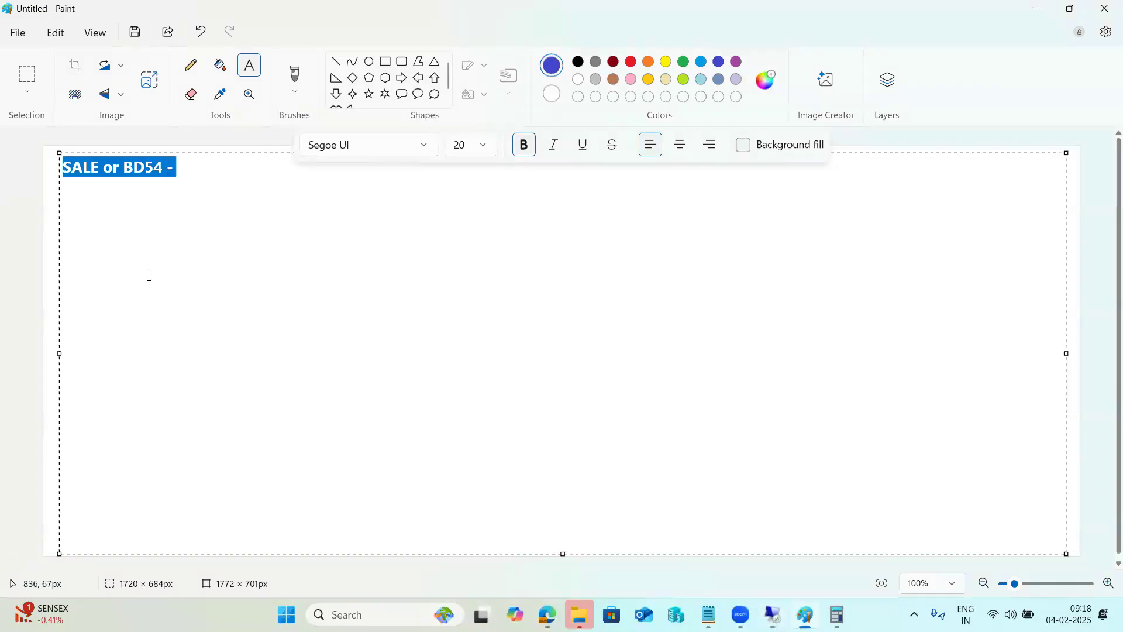
type("DEV - ")
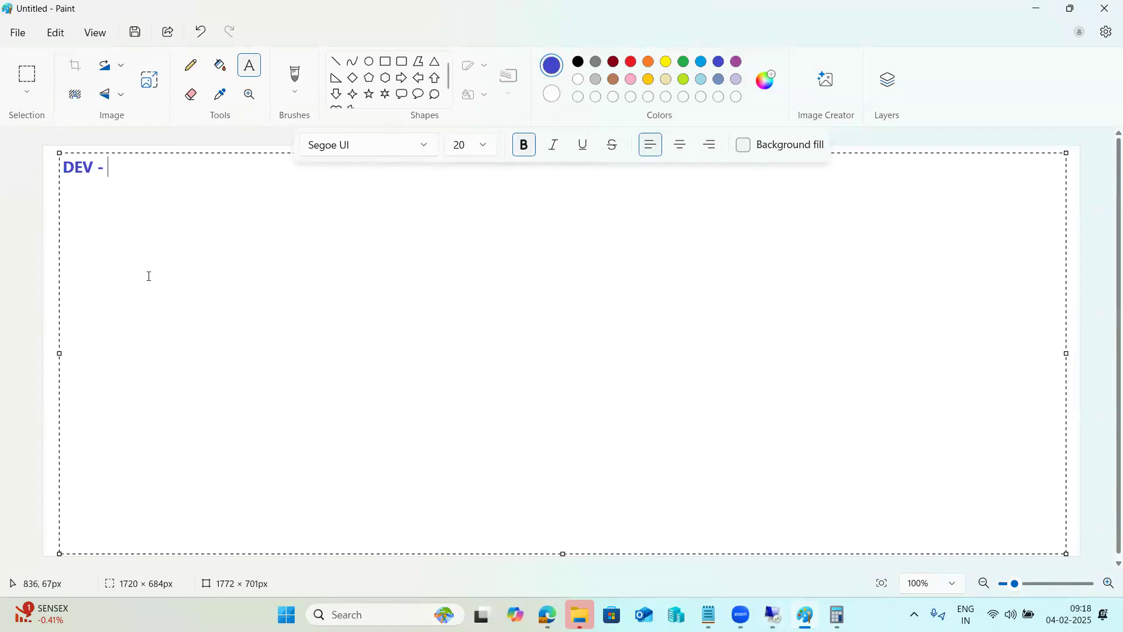
type("settin")
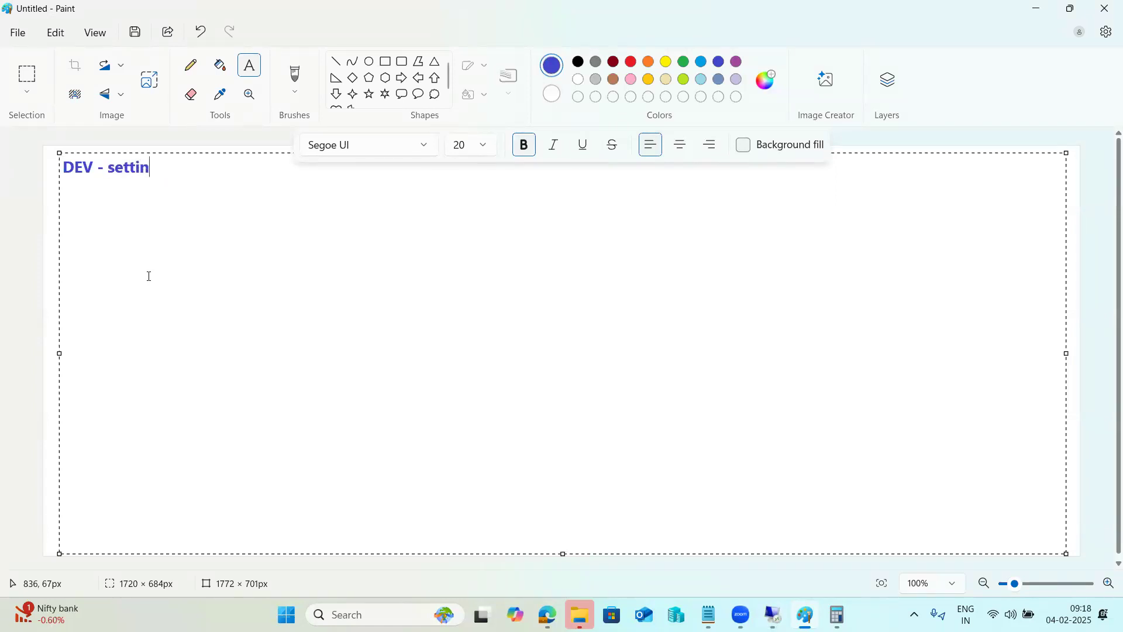
type("gs will be open ")
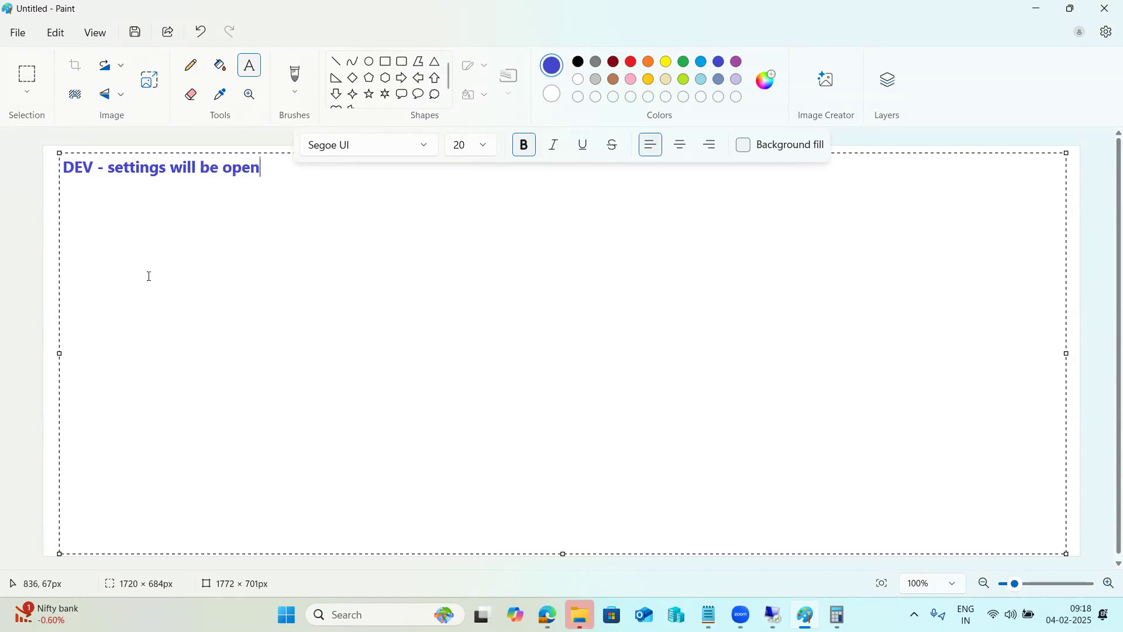
type("except ")
type("DEV - ")
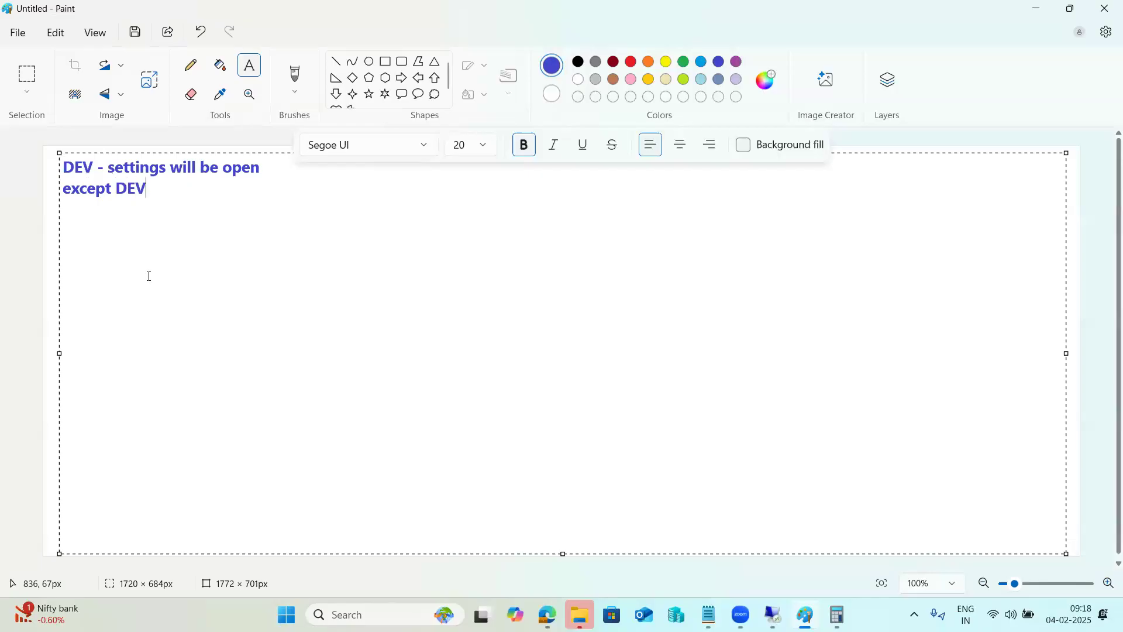
type("client should")
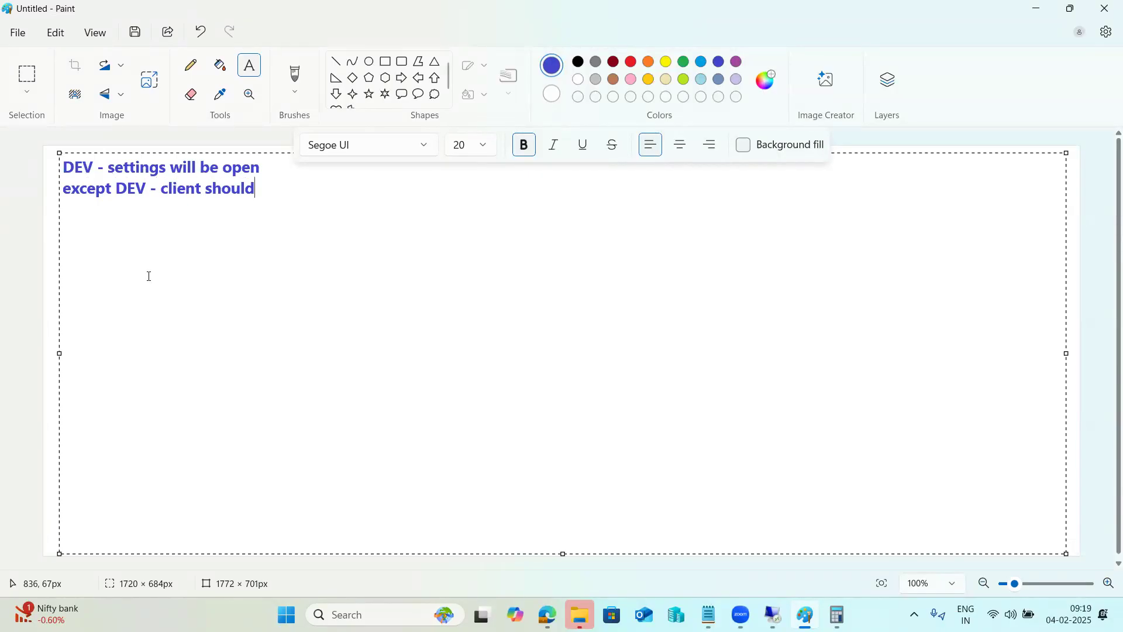
type(" be closed")
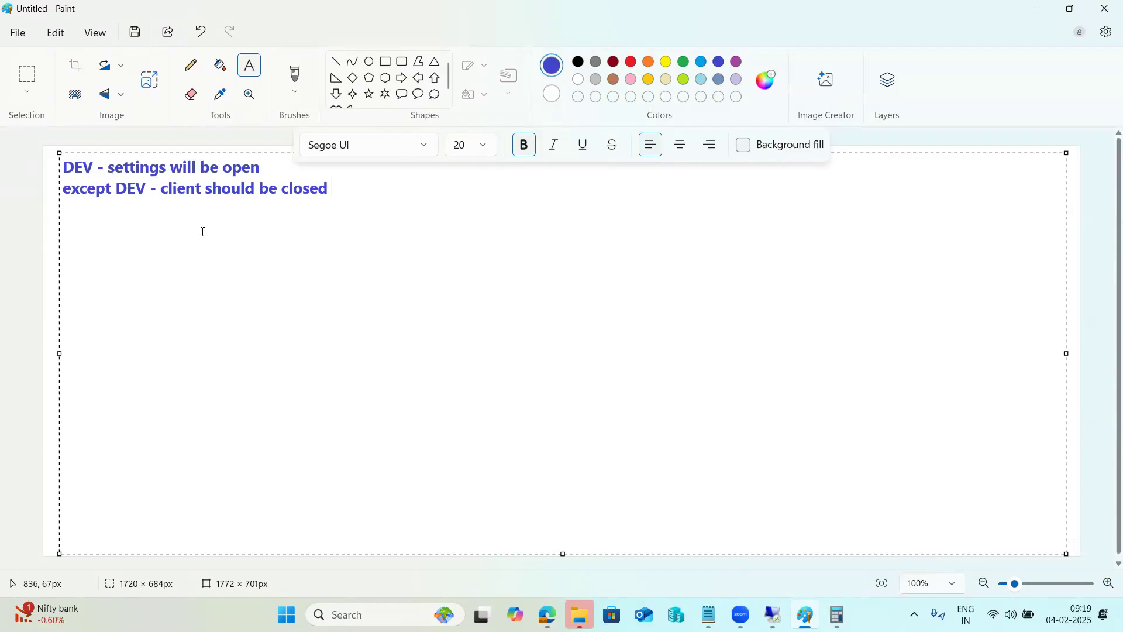
Draw three rectangles beneath the note.
left_click(386, 61)
left_click_drag(177, 214, 296, 293)
left_click(444, 220)
left_click_drag(438, 217, 577, 291)
mouse_move(755, 202)
left_mouse_down()
mouse_move(782, 240)
mouse_move(869, 288)
left_mouse_up()
left_click_drag(220, 286, 221, 306)
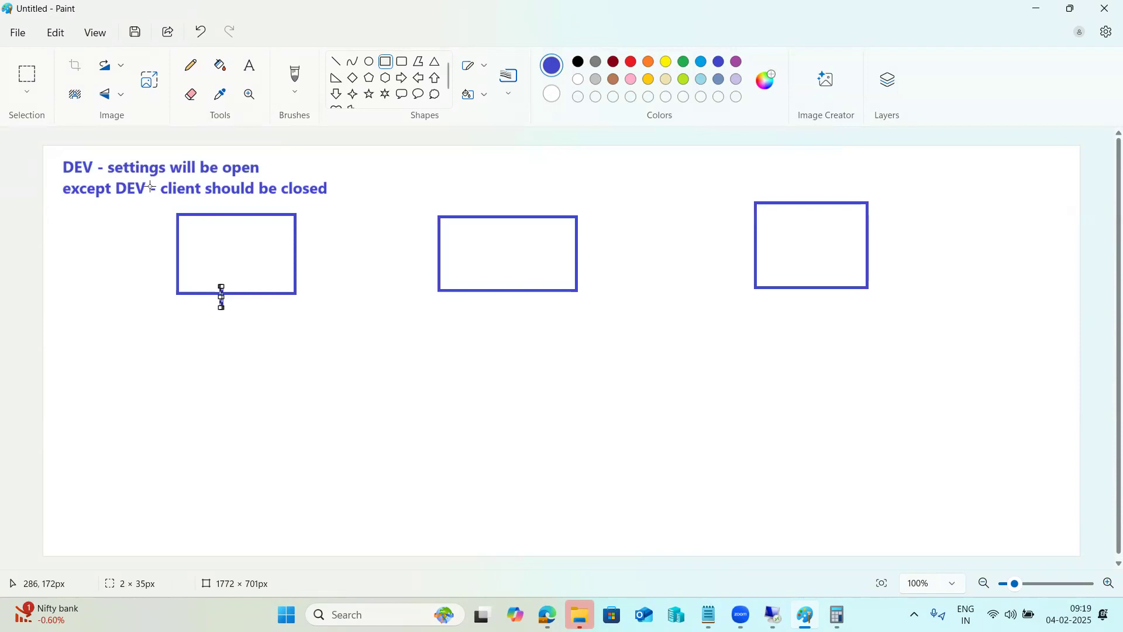
left_click_drag(127, 172, 138, 172)
left_click(269, 279)
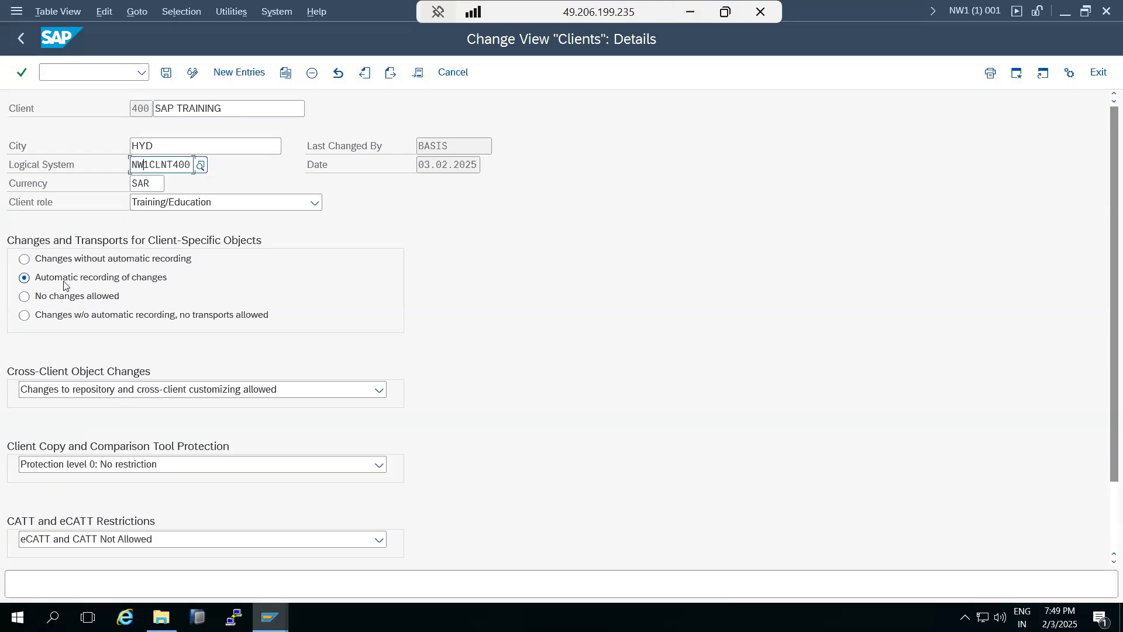
left_click(64, 285)
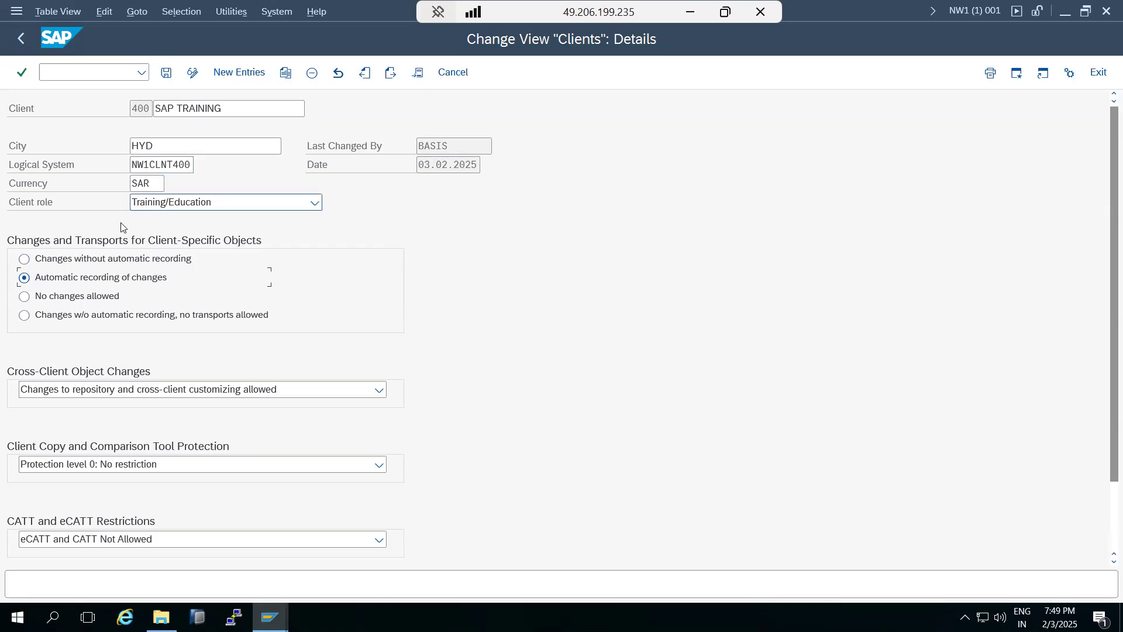
Lock client 400 to No changes allowed and no repository/cross-client changes, save, and return to Easy Access.
left_click(48, 297)
left_click(42, 389)
left_click(49, 475)
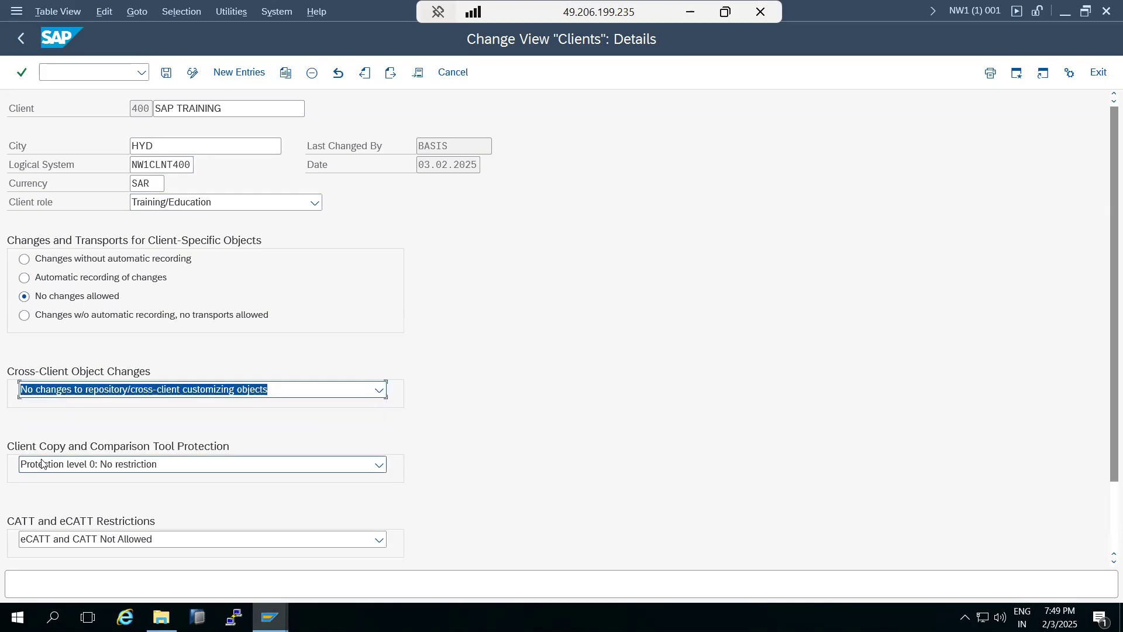
left_click(167, 74)
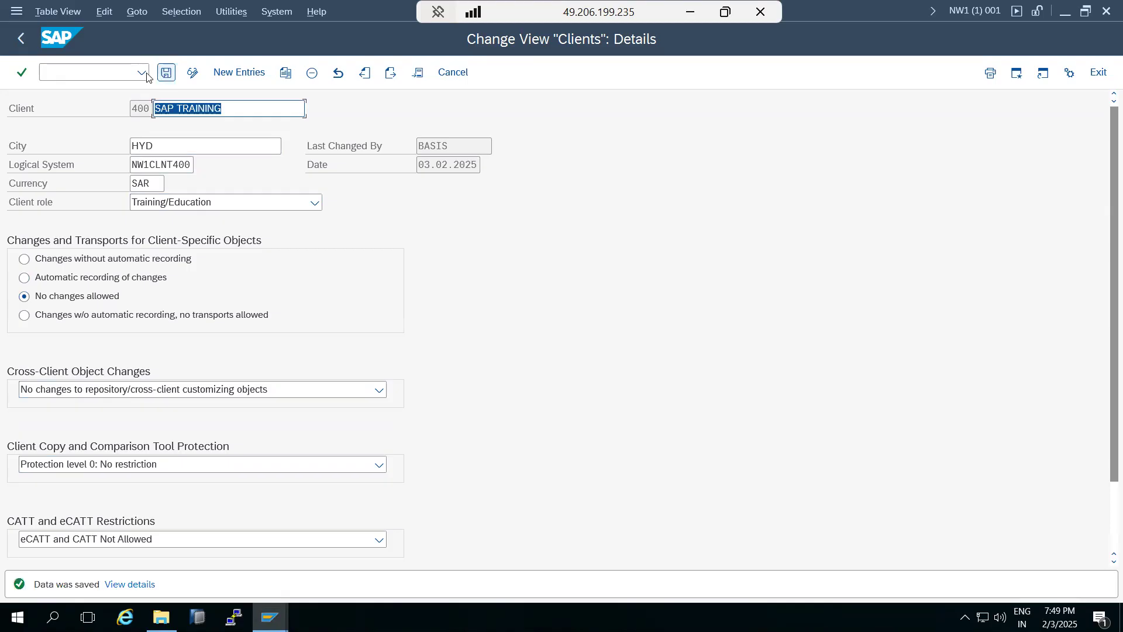
left_click(21, 46)
left_click(21, 47)
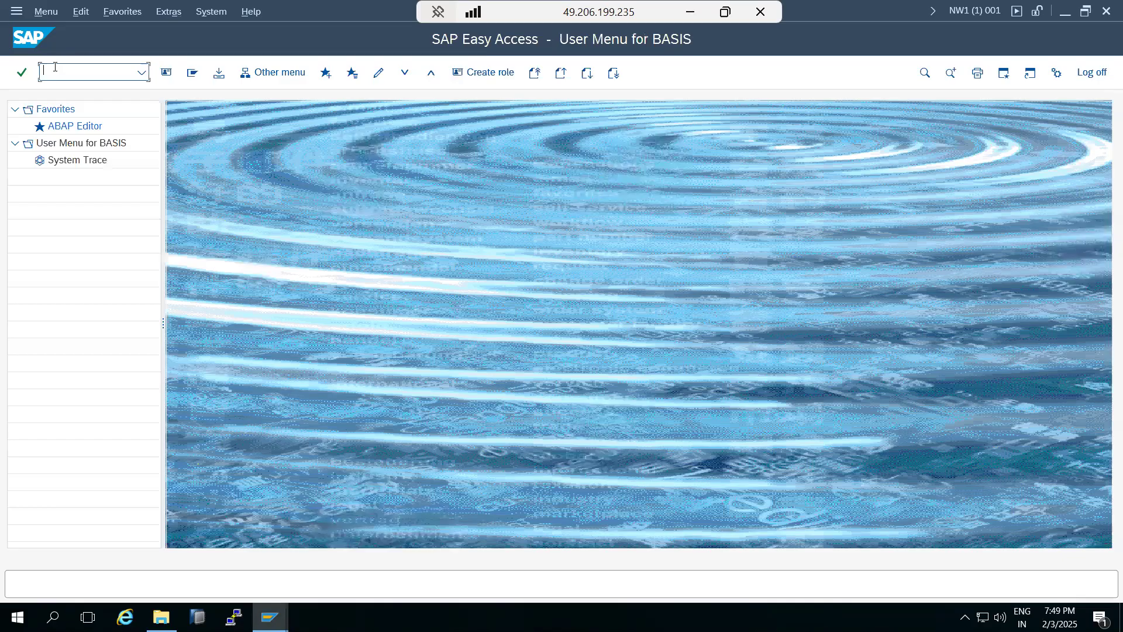
Open the BD54 logical systems table, dismiss the cross-client caution, and leave it.
type("bd54")
key("Return")
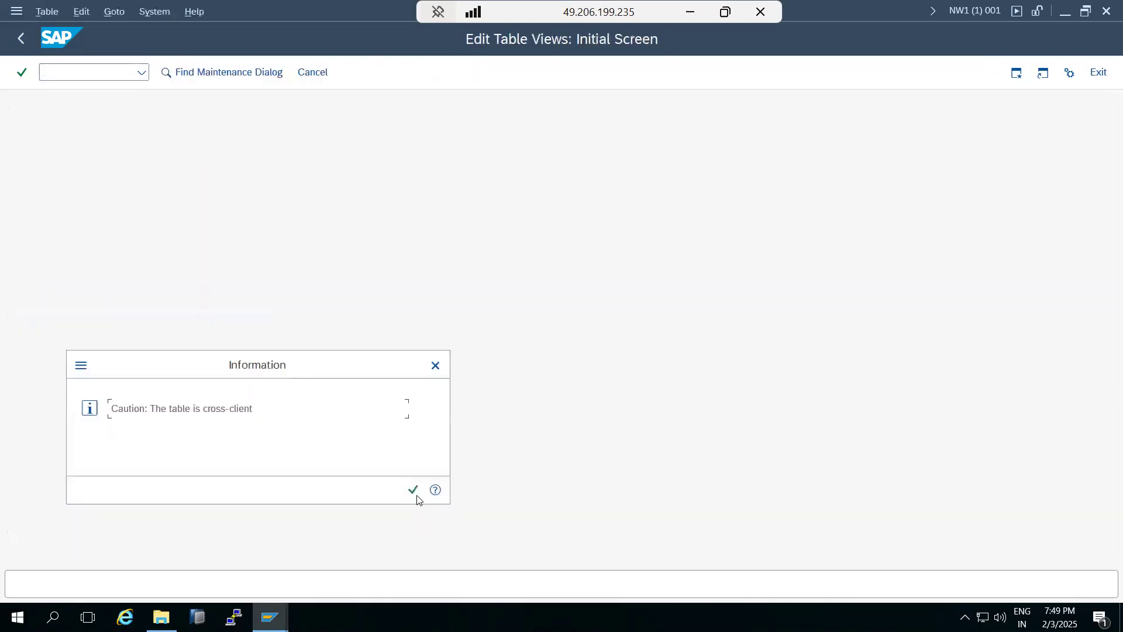
left_click(416, 490)
left_click(21, 38)
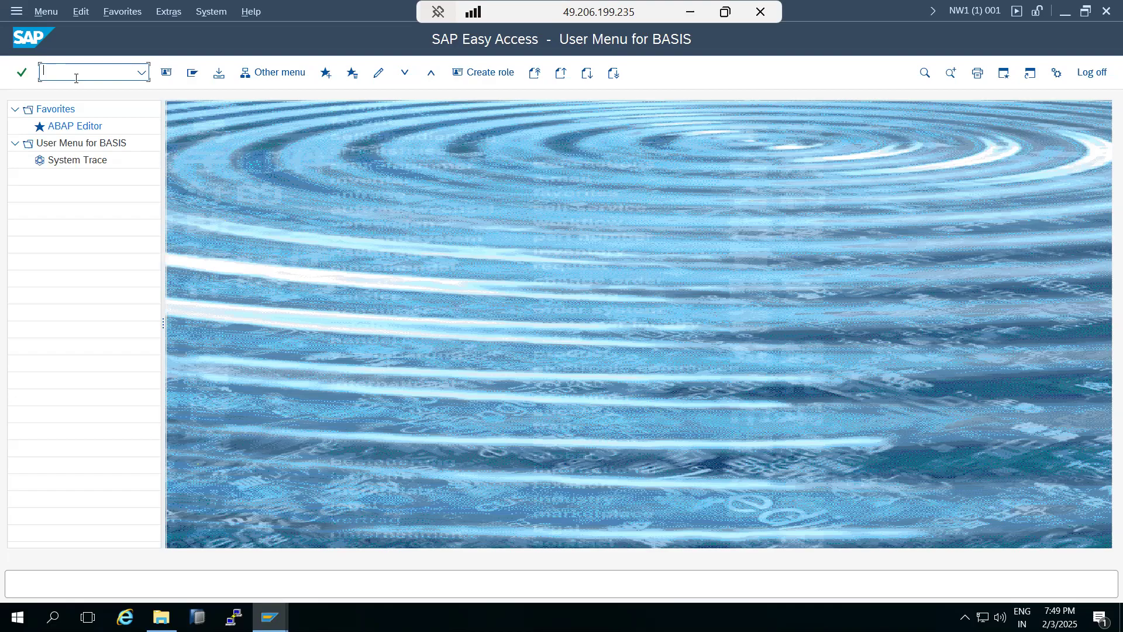
Run SCC4 and scroll the Clients overview down toward client 400.
type("scc4")
key("Return")
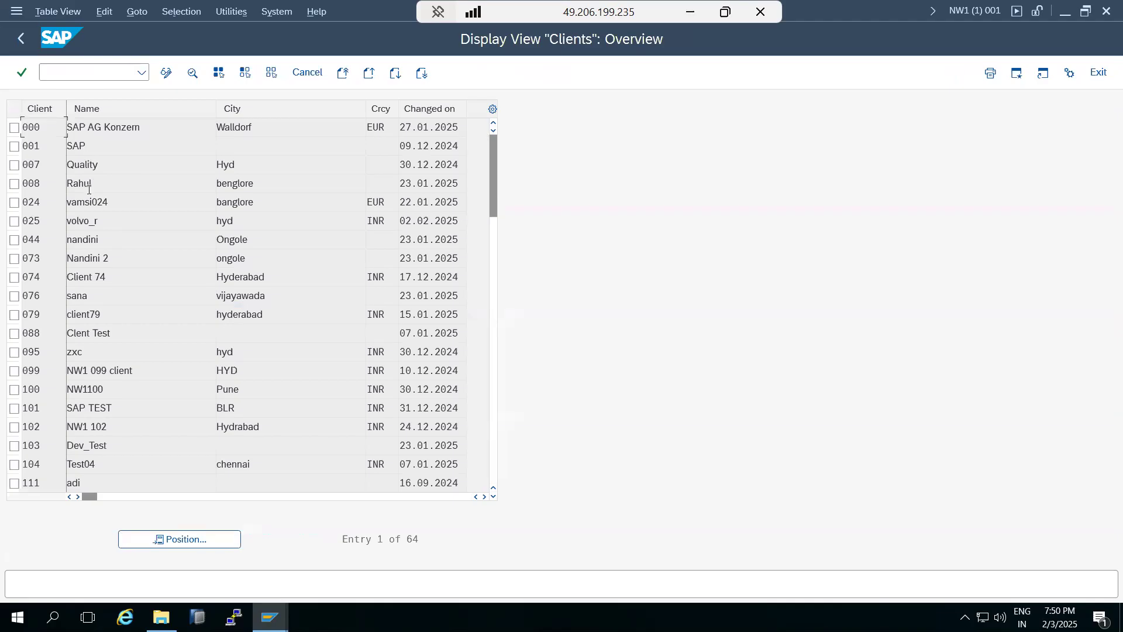
scroll(54, 373, "down", 2)
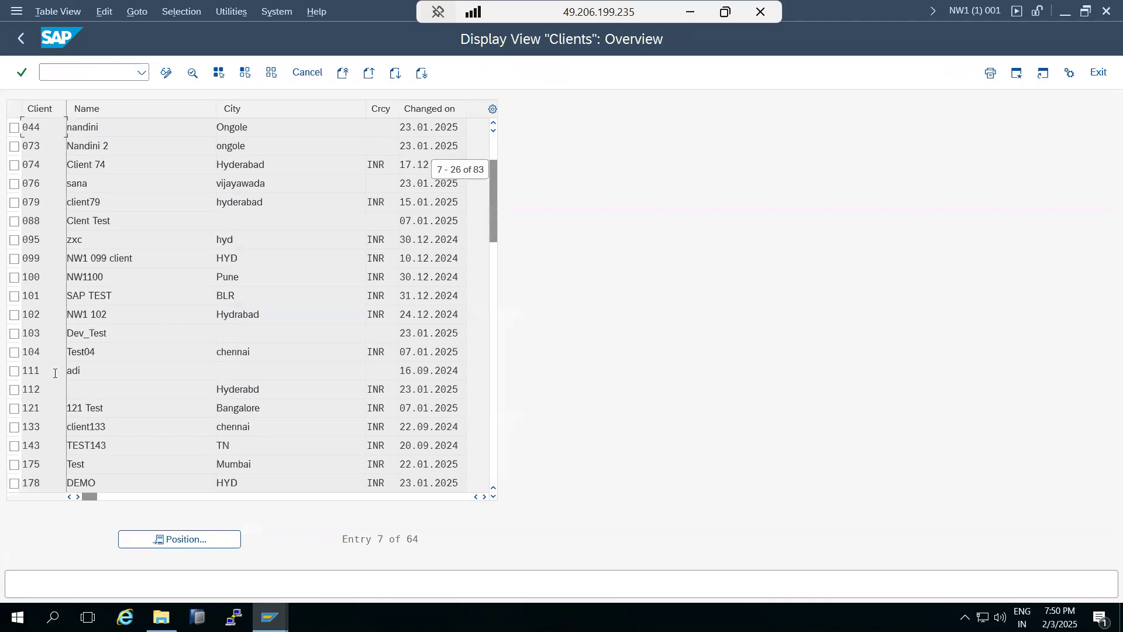
scroll(36, 431, "down", 7)
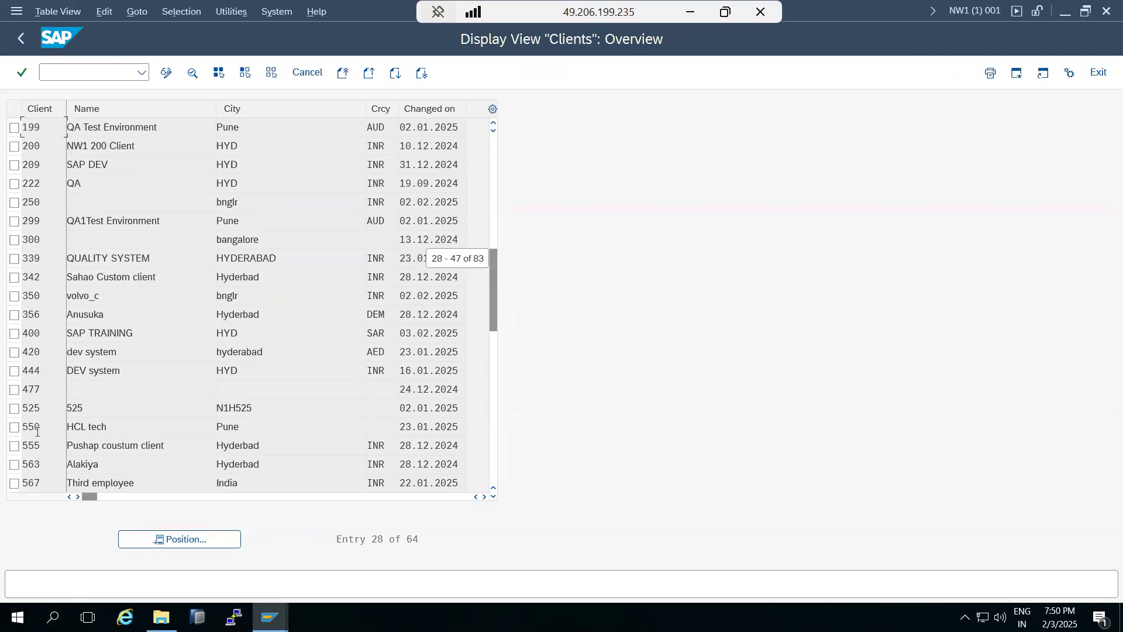
Open client 400 SAP TRAINING details and review the change, cross-client and role options unchanged.
double_click(55, 334)
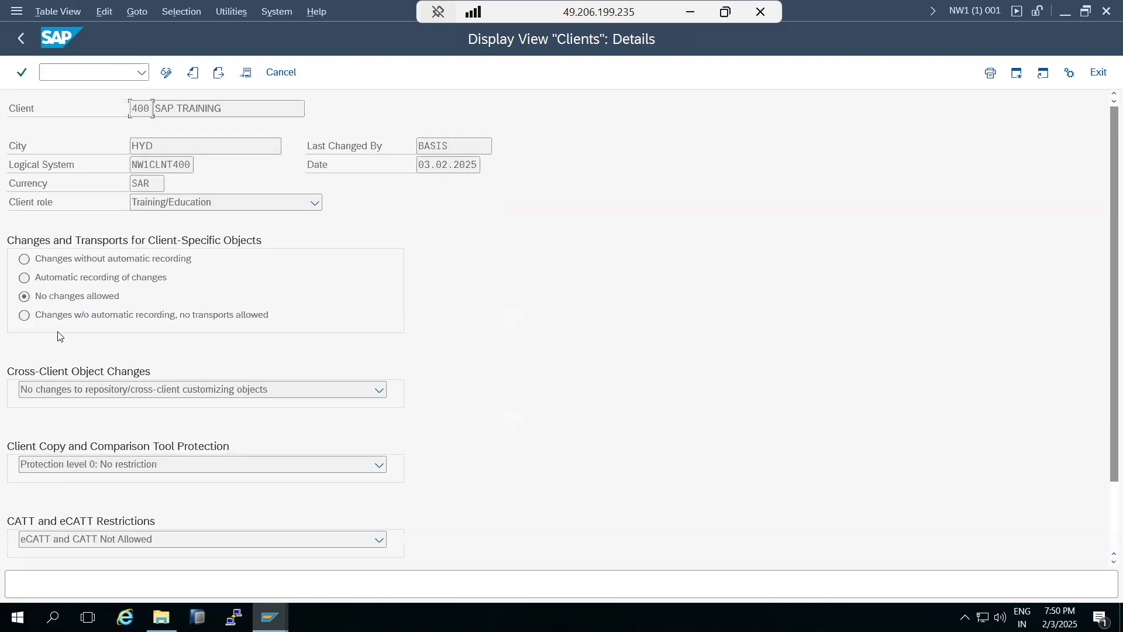
left_click(47, 297)
left_click(58, 387)
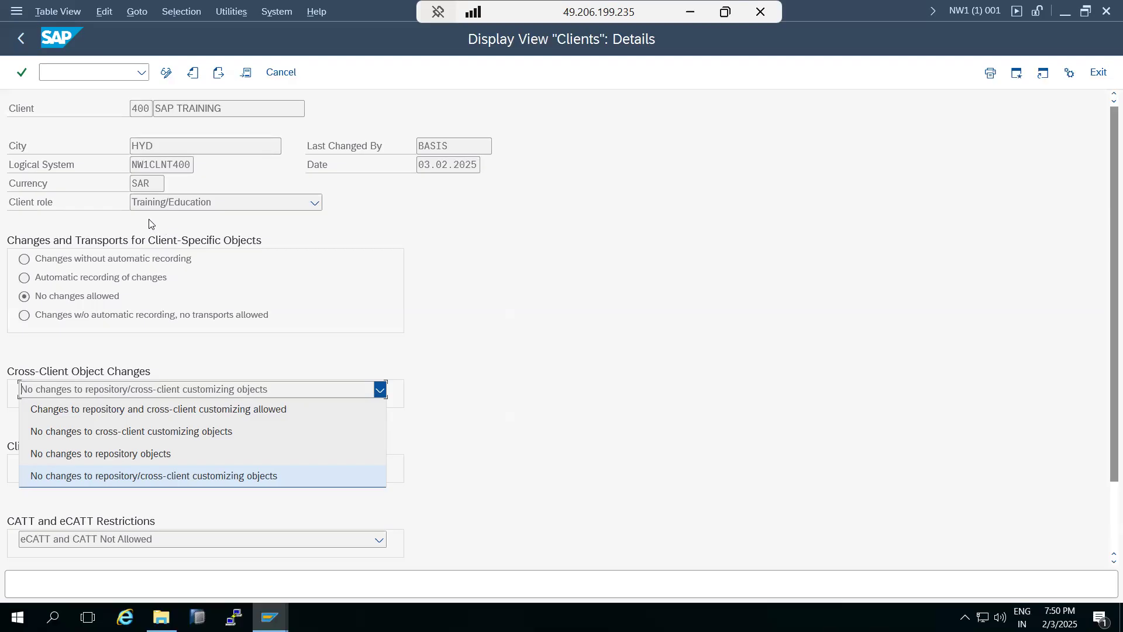
left_click(144, 165)
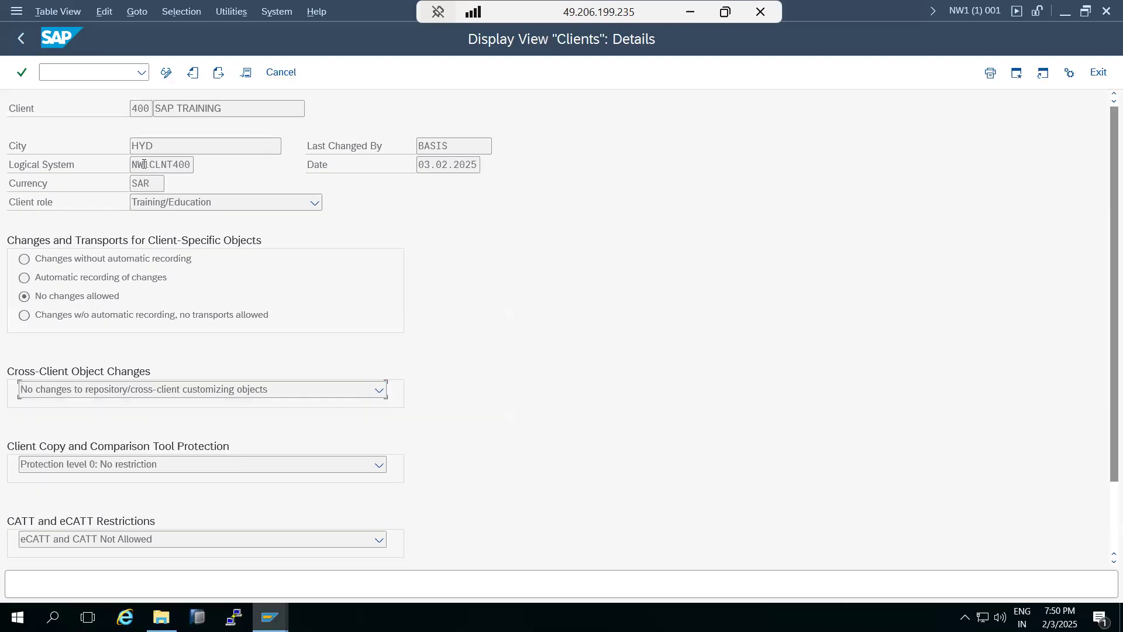
left_click(166, 203)
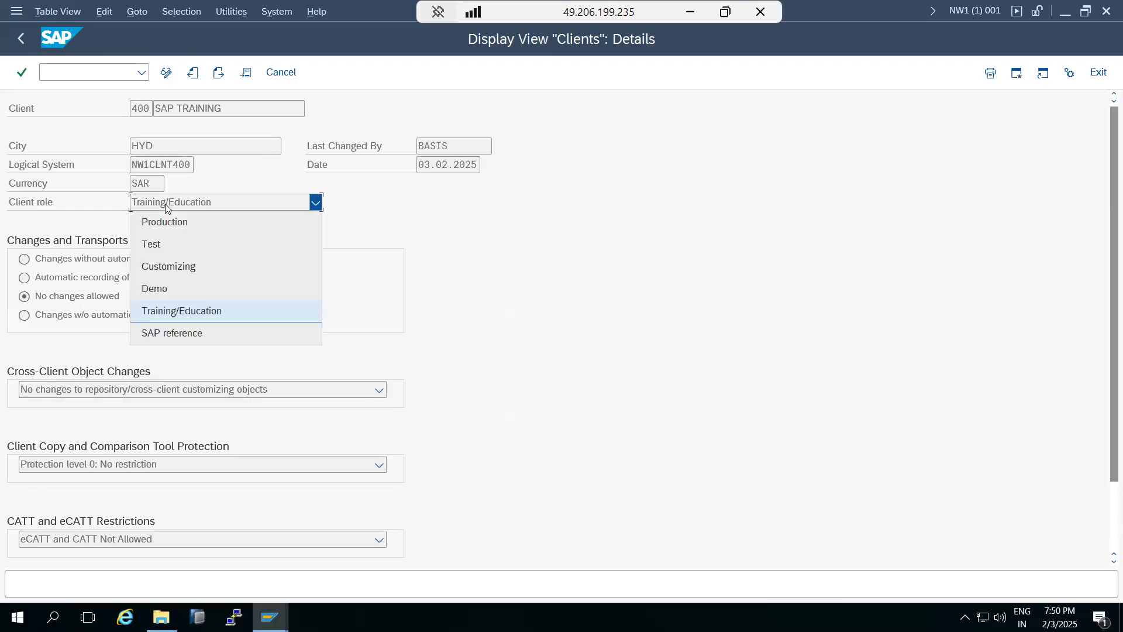
left_click(634, 350)
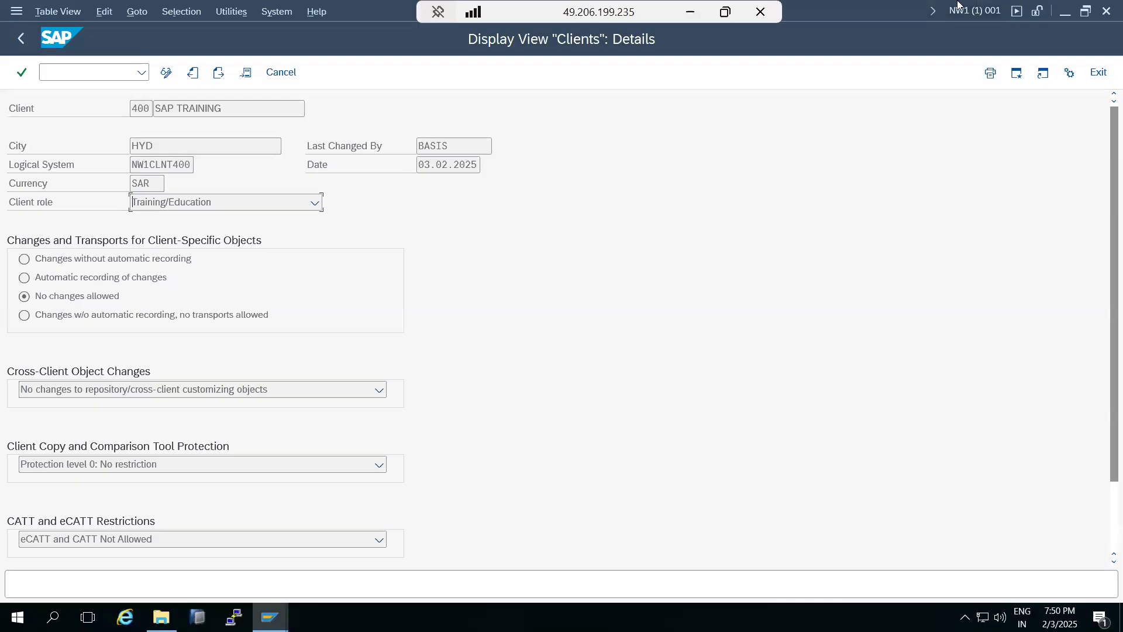
Select client number 400 in the details, then return to the Clients overview.
left_click(139, 107)
double_click(138, 107)
left_click(198, 204)
left_click(20, 40)
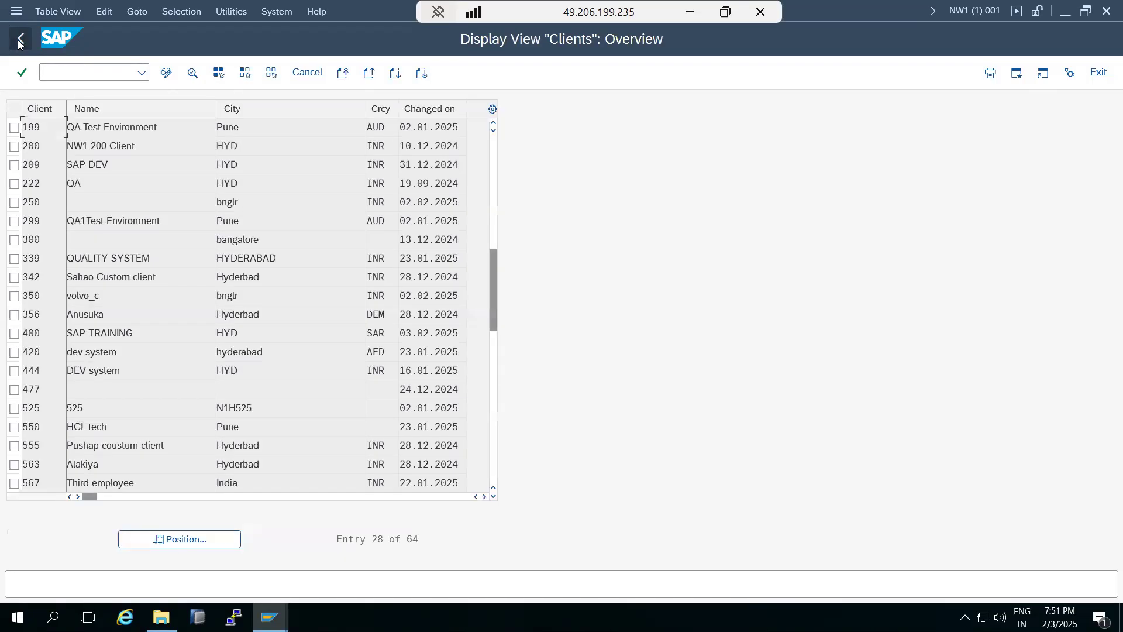
Return to Easy Access and open the NW1 system logon screen from SAP Logon.
left_click(20, 41)
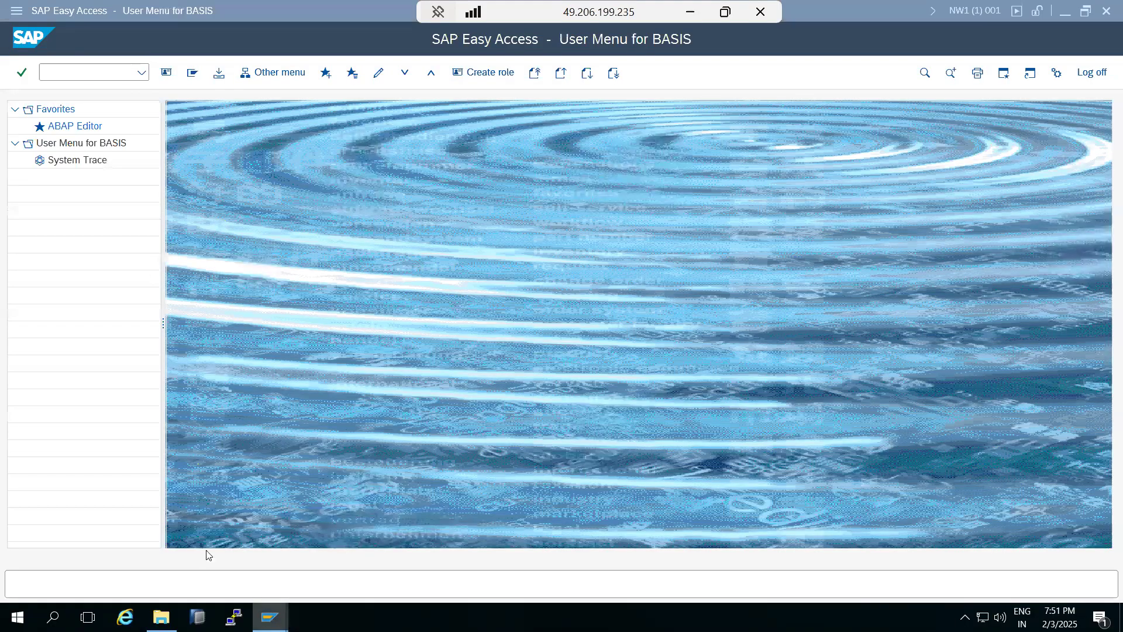
key("alt+Tab")
double_click(277, 304)
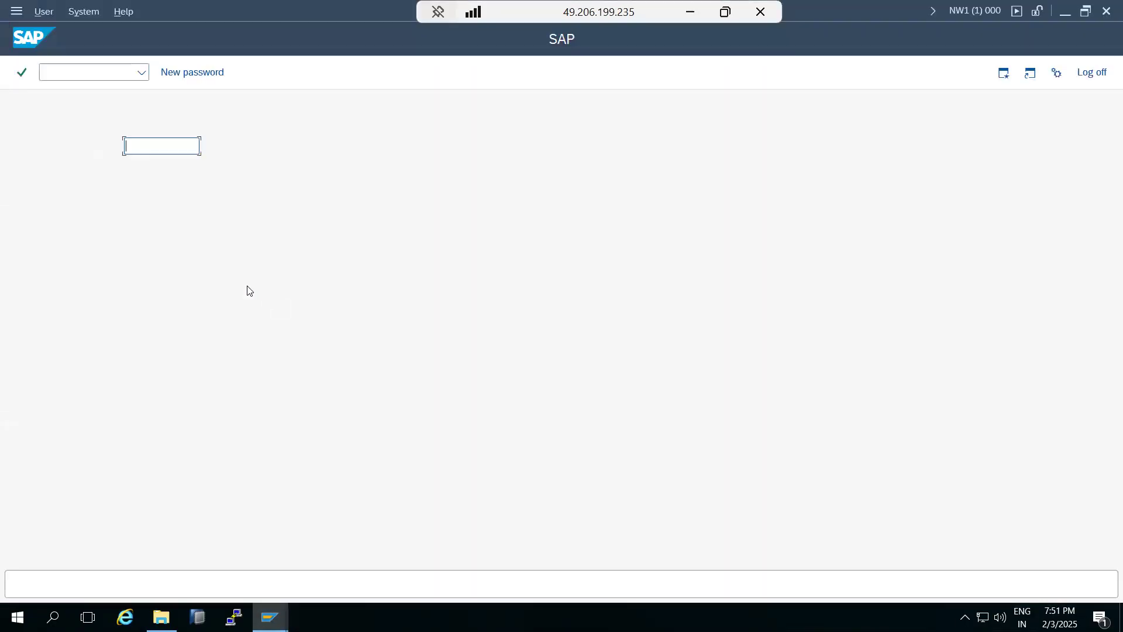
Enter client 400 and user DDIC on the NW1 logon screen.
left_click(136, 109)
double_click(136, 109)
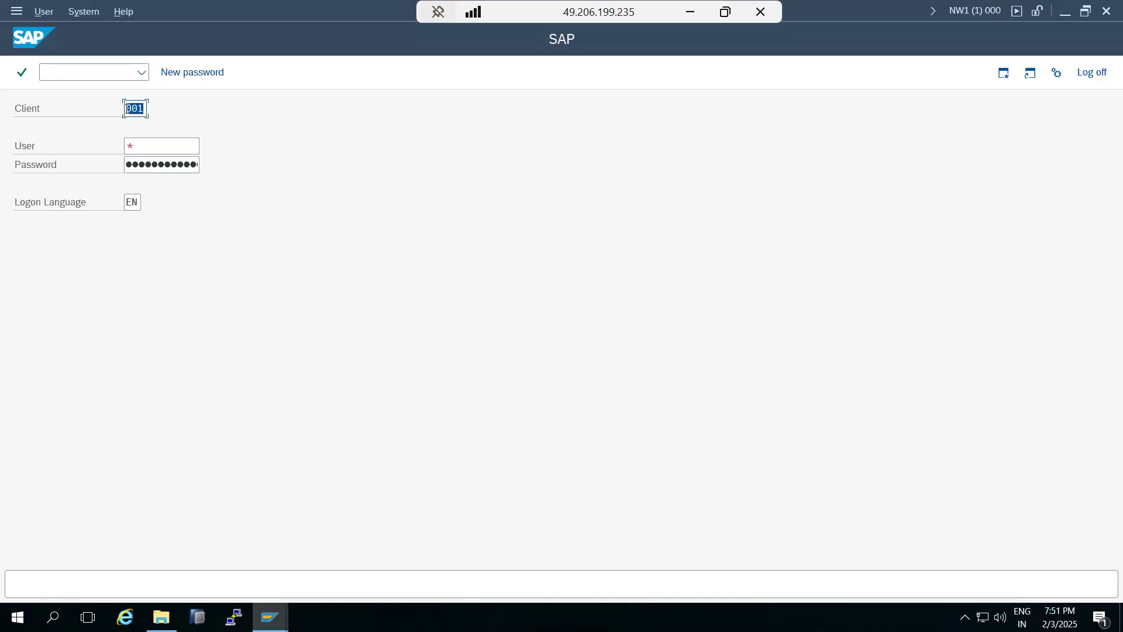
type("400")
key("Tab")
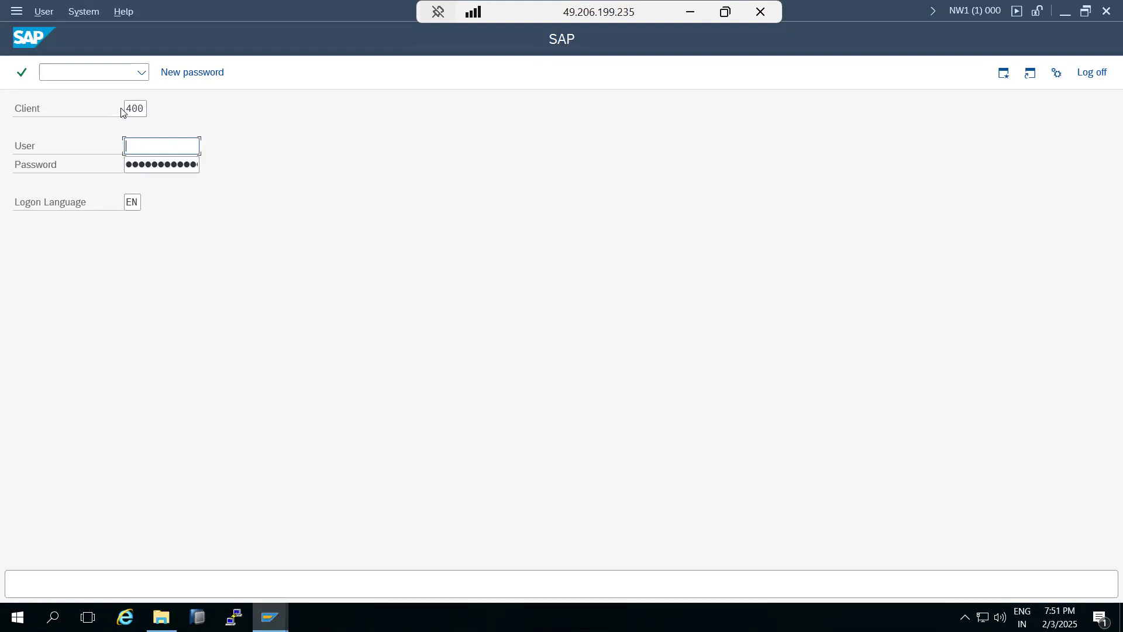
type("ddic")
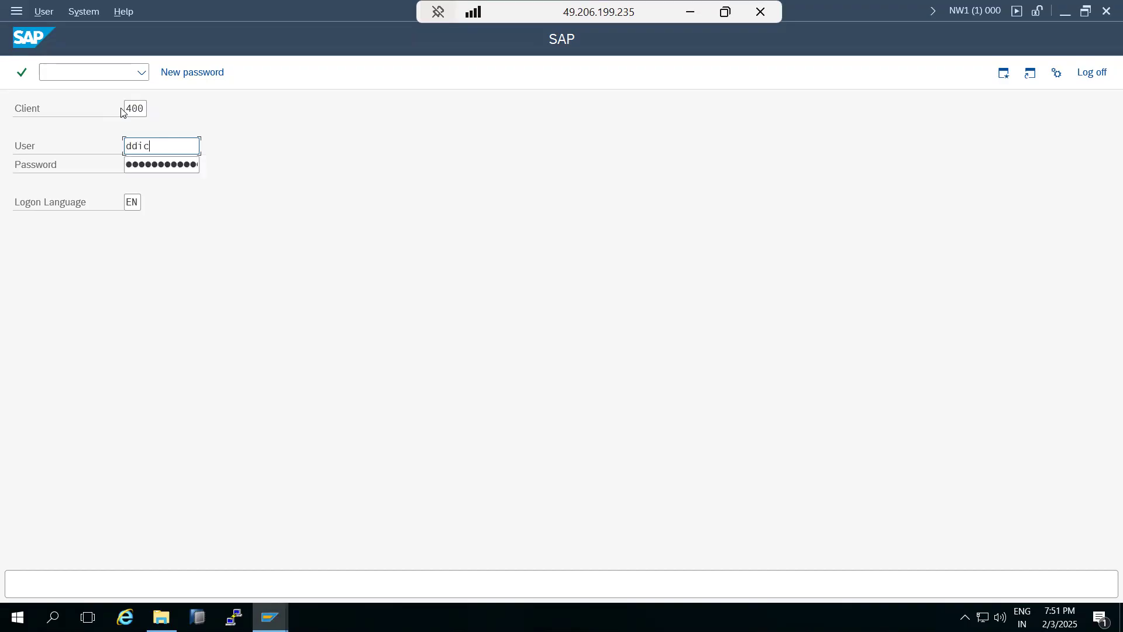
key("Tab")
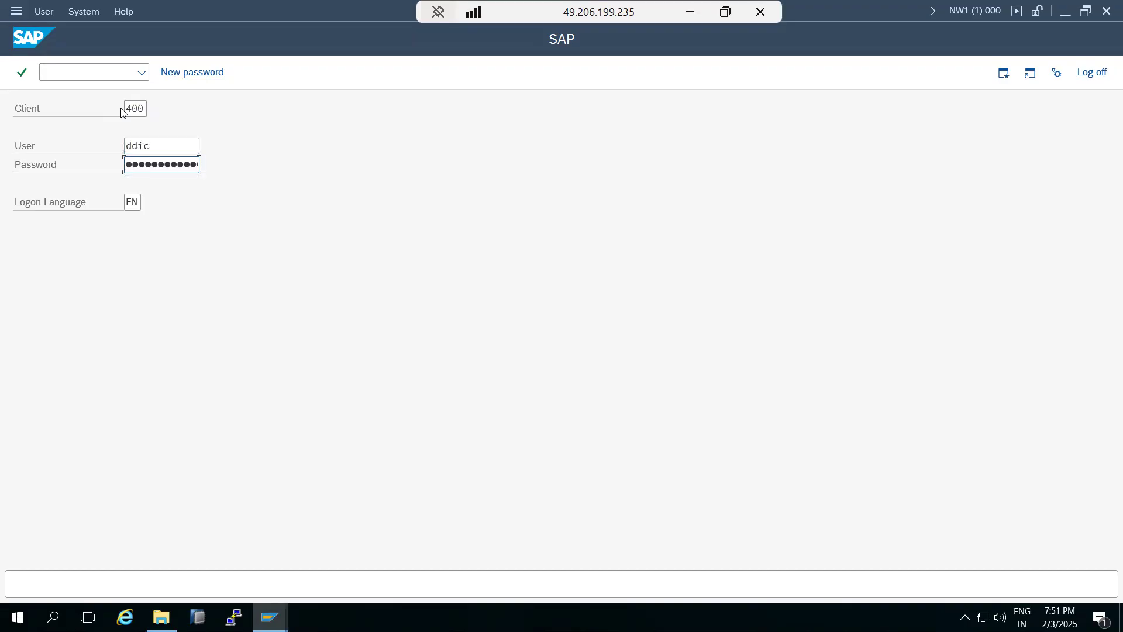
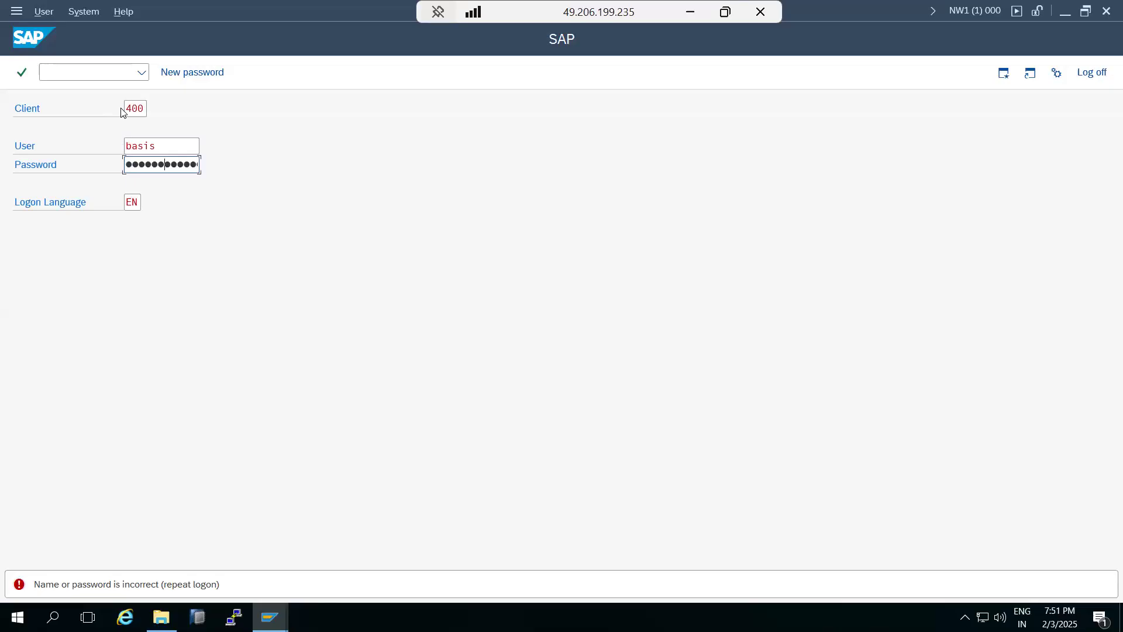
Resubmit the client 400 DDIC logon, select the client value, and bring up the Paint notes.
key("Return")
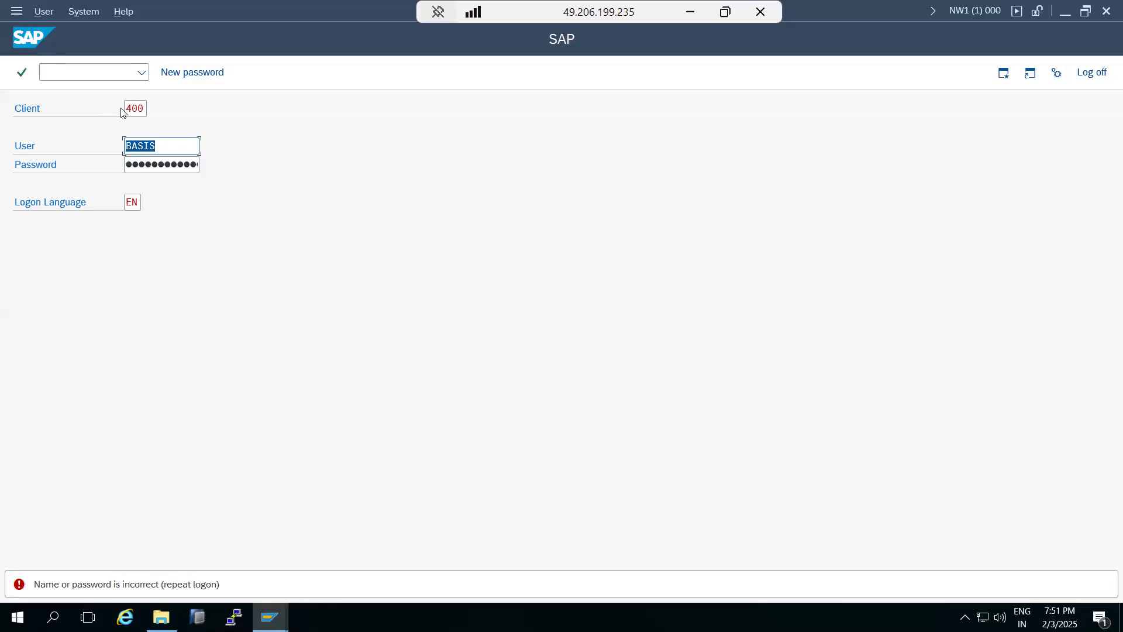
left_click_drag(124, 109, 150, 115)
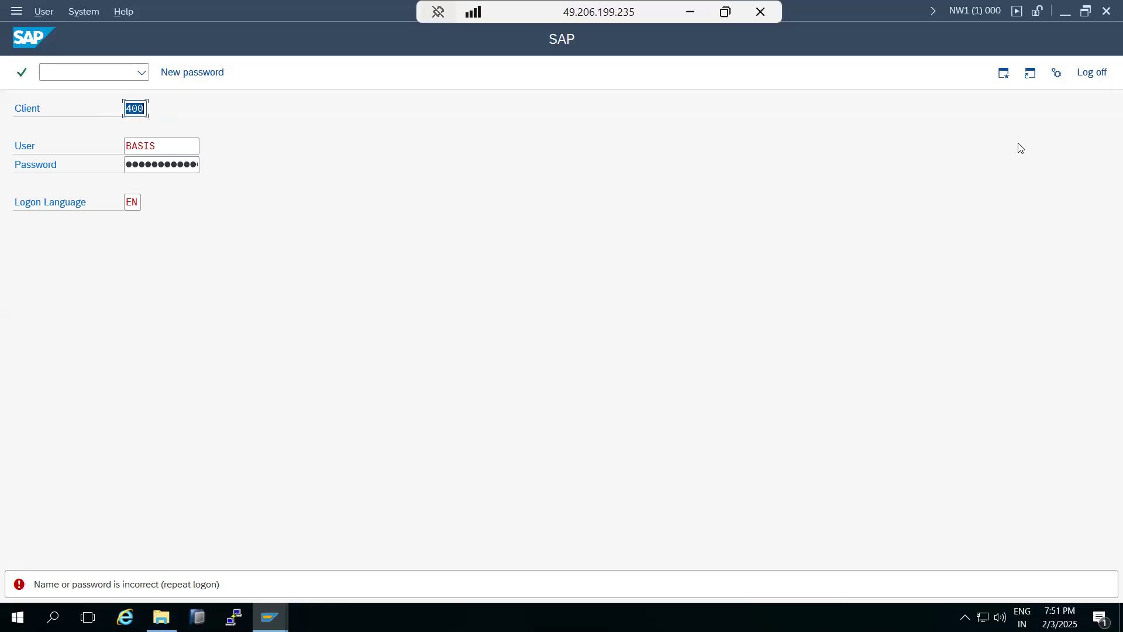
key("alt+Tab")
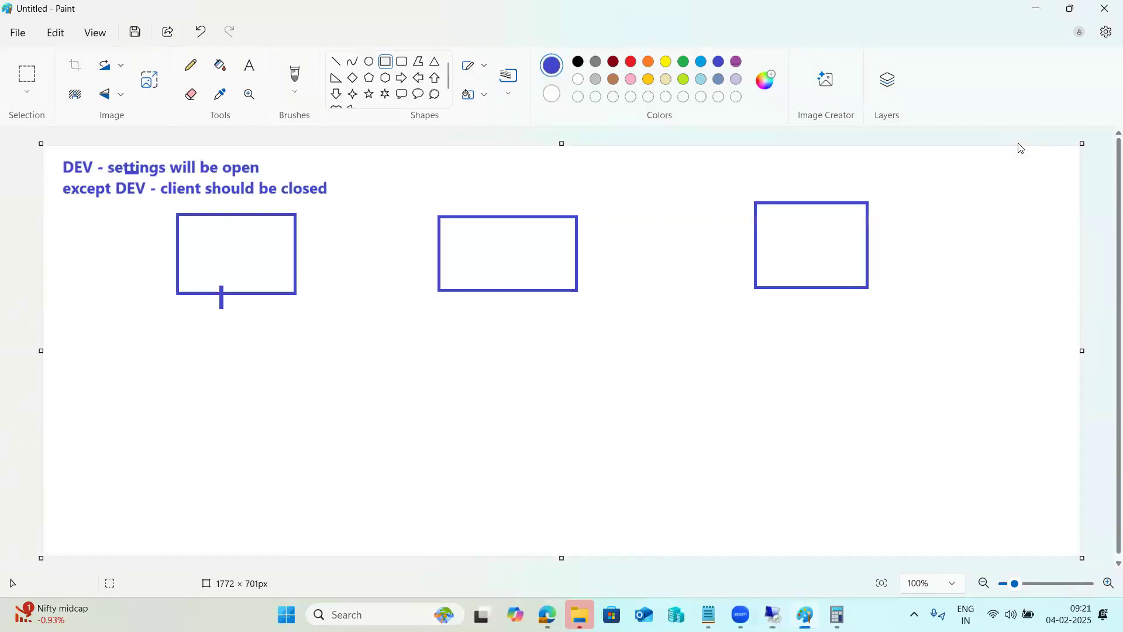
Add the text label 'SAP*-pass' below the left-hand box, correcting the typos.
left_click(249, 64)
left_click_drag(98, 323, 418, 380)
type("SAP8=")
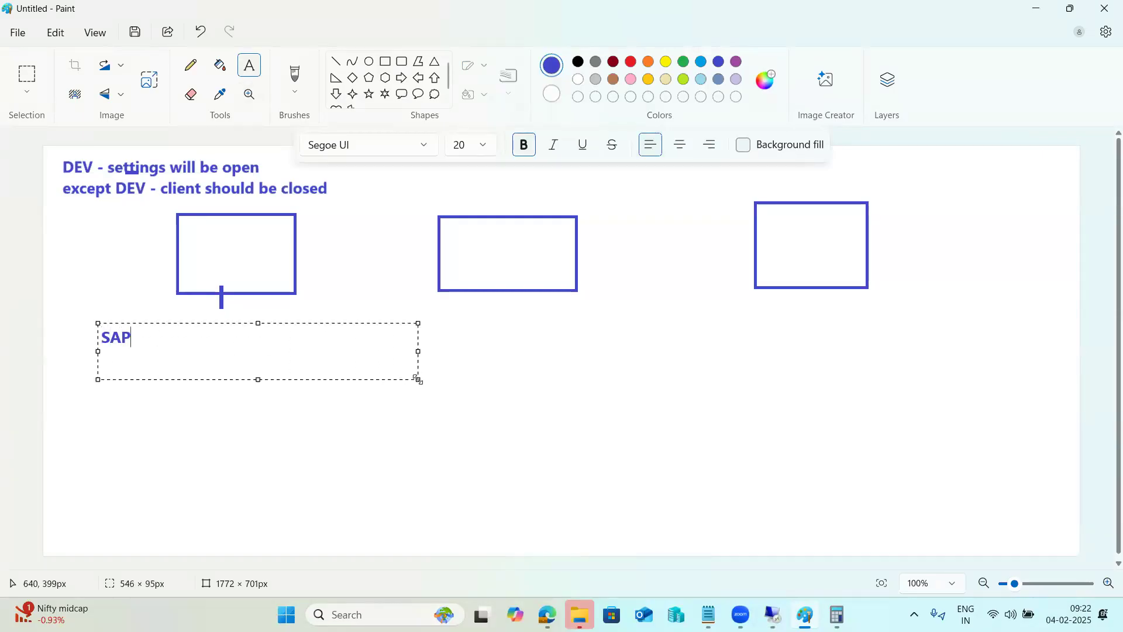
key("BackSpace")
key("BackSpace")
key("BackSpace")
type("P8-pass")
left_click(139, 338)
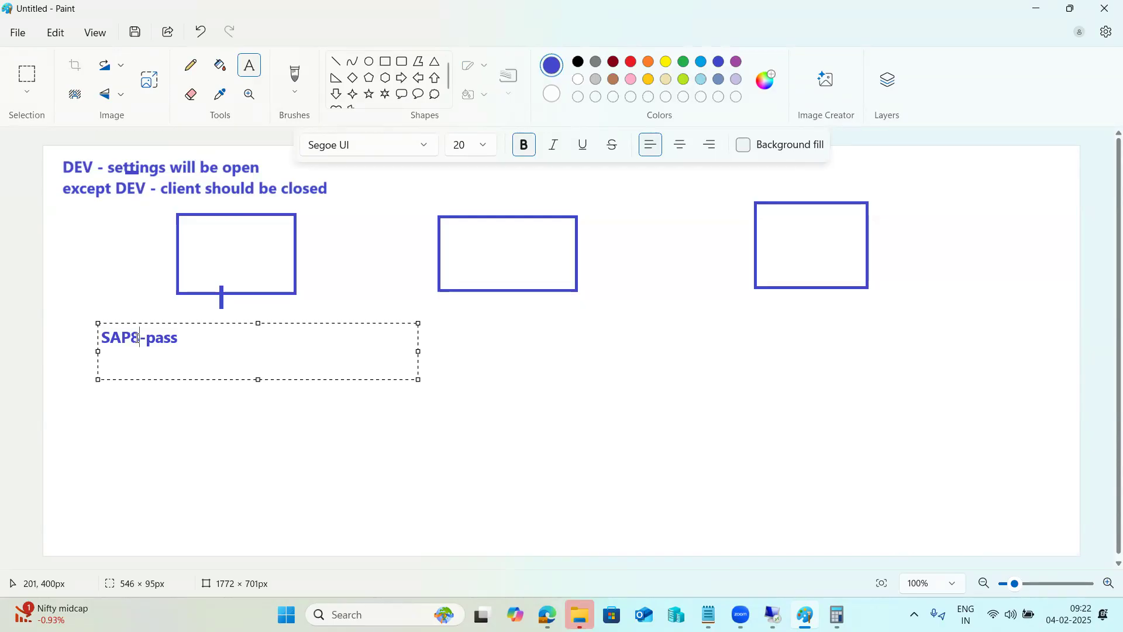
key("BackSpace")
type("*")
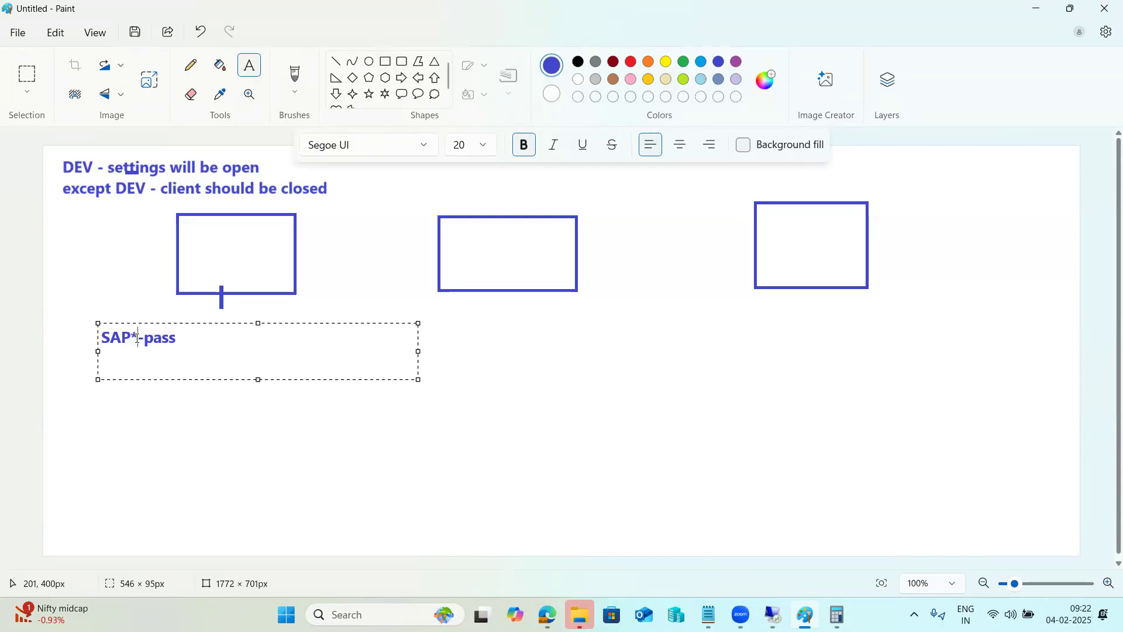
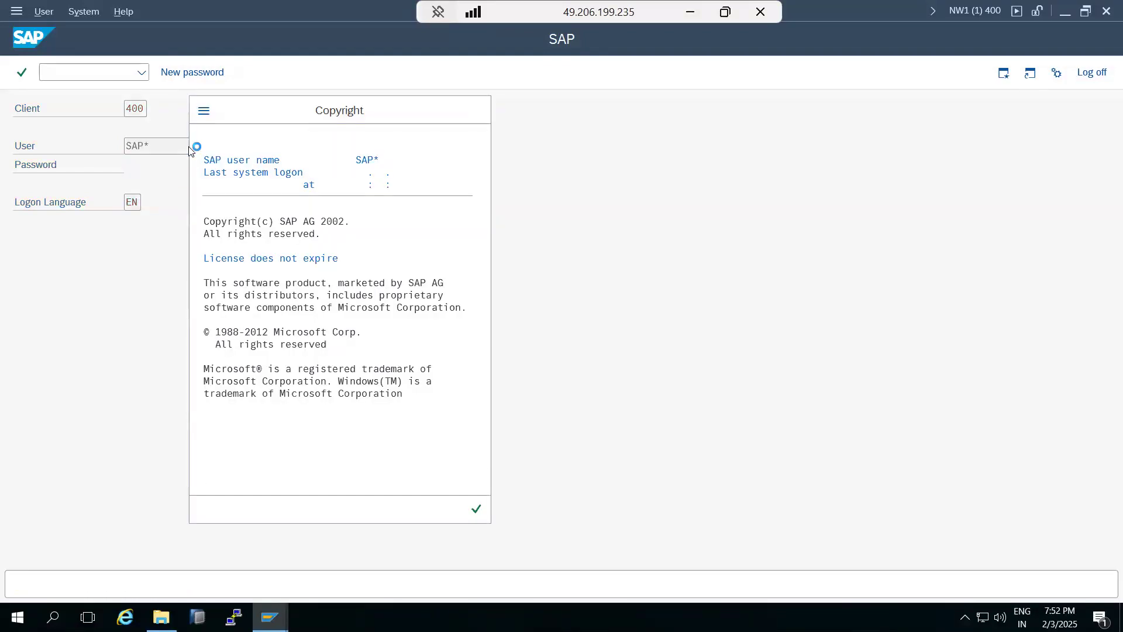
Dismiss the copyright notice and display the system details for the NW1 client 400 session.
key("Return")
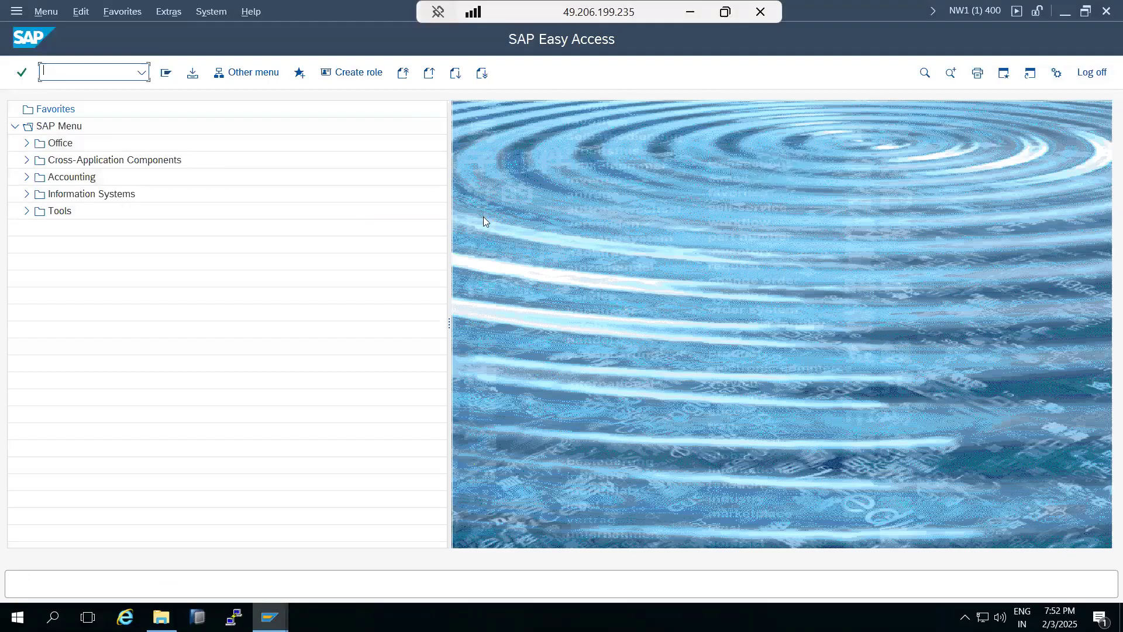
left_click(973, 11)
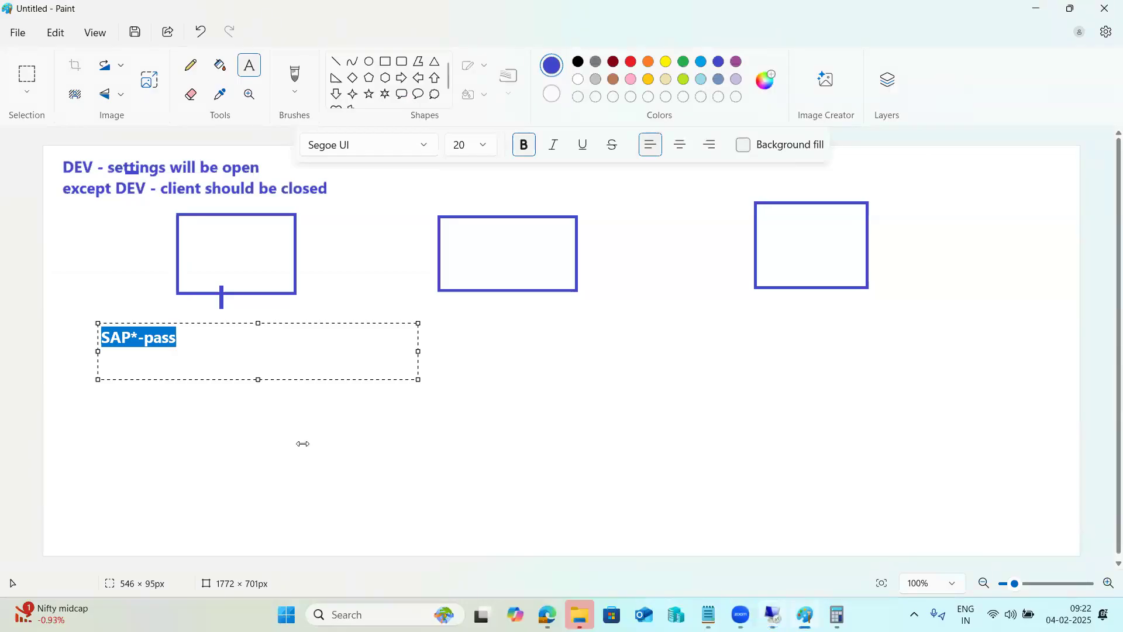
Clear the old sketch and write a note on enabling the emergency user with its logon details.
left_click(283, 442)
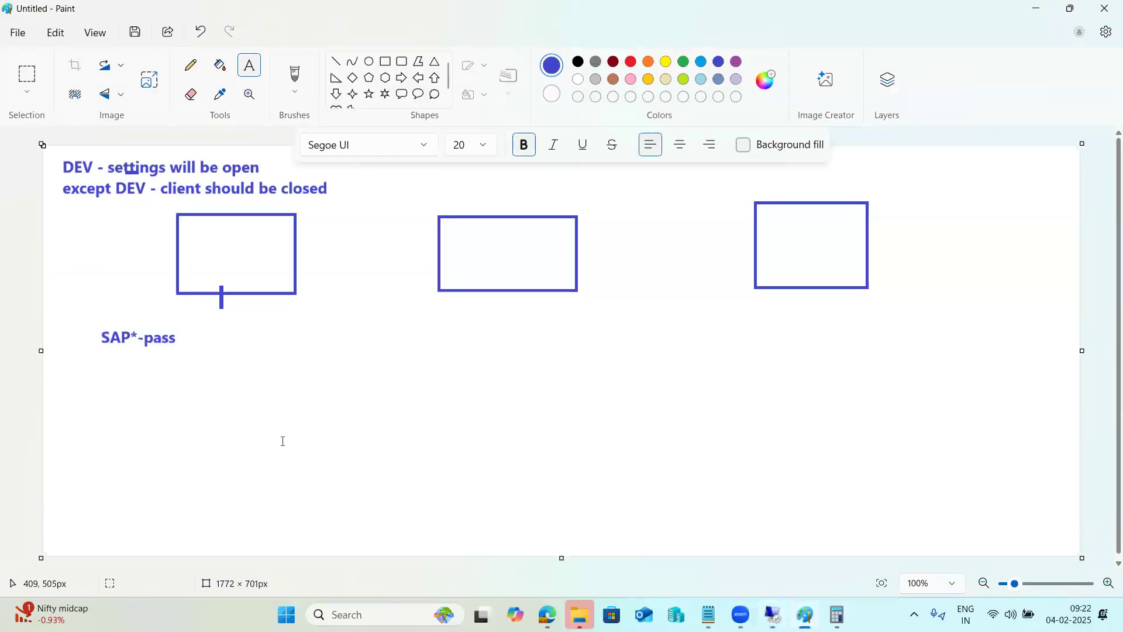
key("ctrl+z")
key("ctrl+z")
key("ctrl+z")
key("ctrl+z")
key("ctrl+z")
key("ctrl+z")
key("ctrl+z")
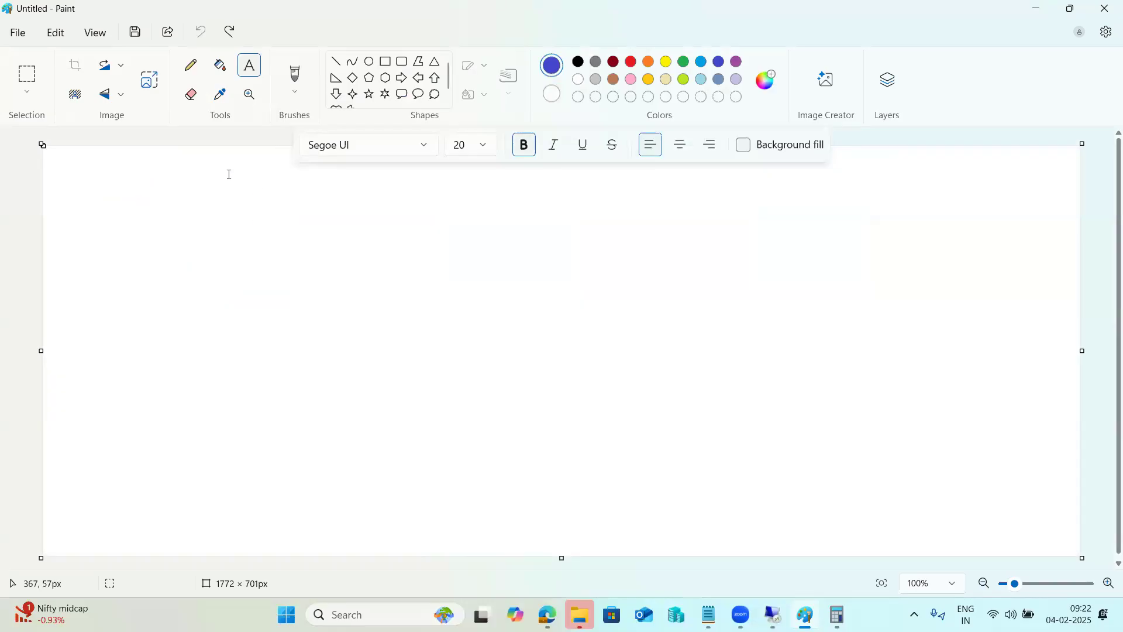
left_click_drag(58, 151, 326, 294)
left_click_drag(558, 359, 1075, 553)
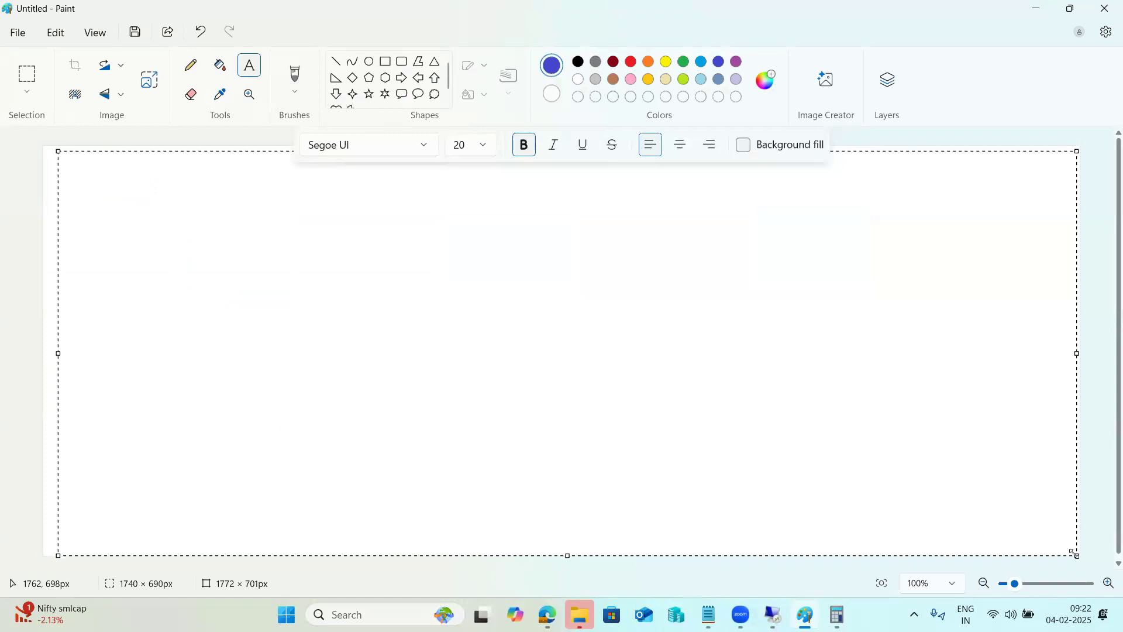
type("you need to enable emr")
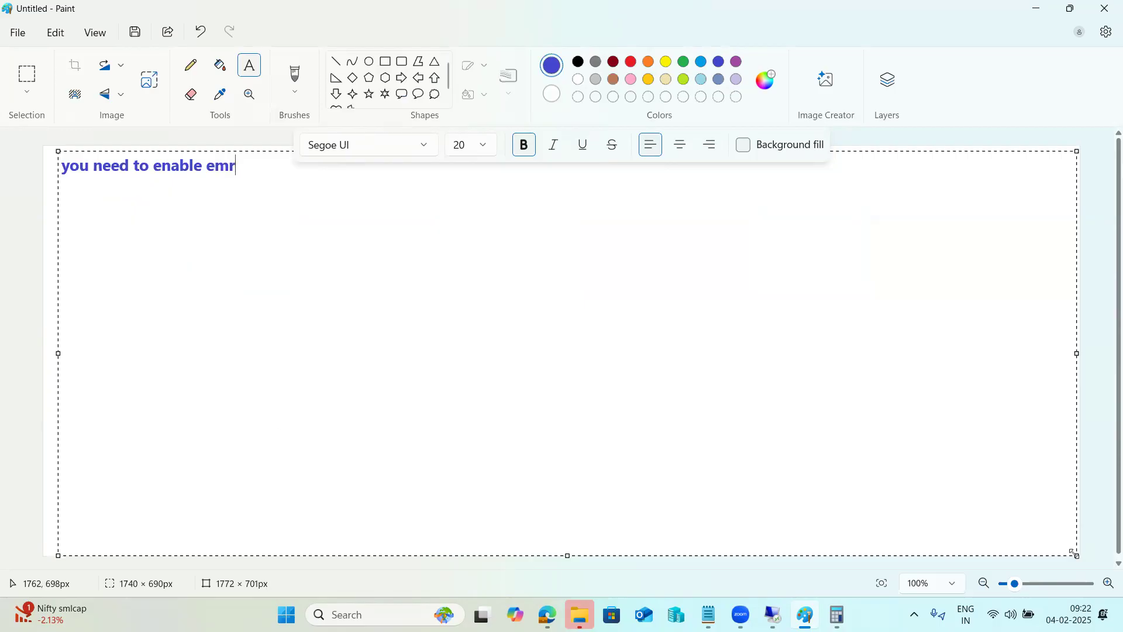
key("BackSpace")
type("ergency user - sap8/pass")
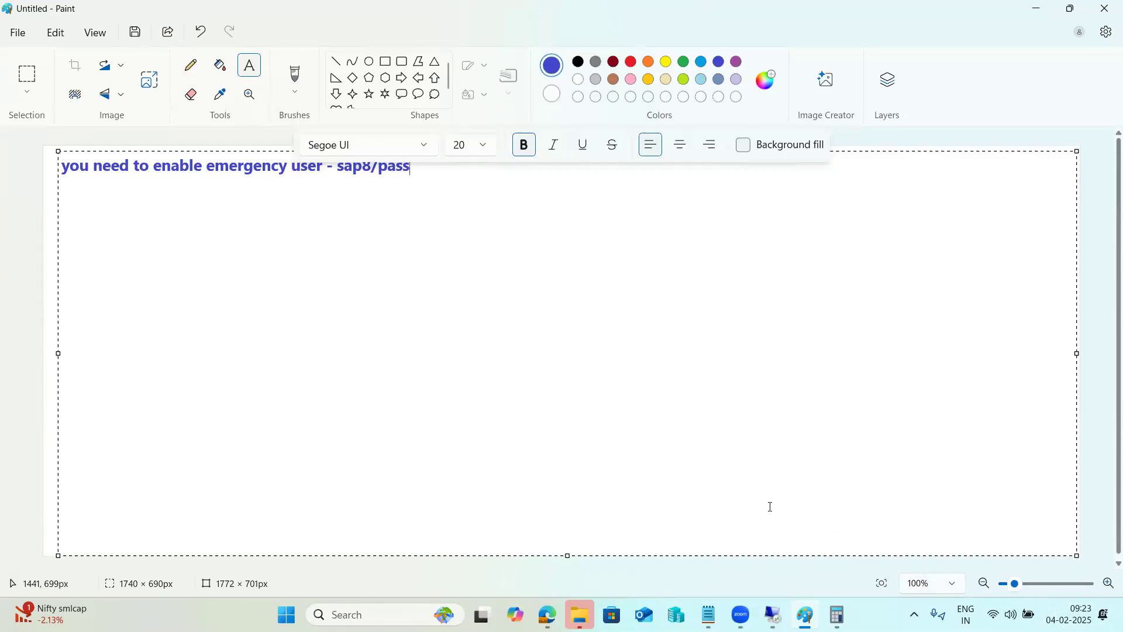
Add a ---- separator line followed by the heading 'Parameters topics'.
type("----")
key("Return")
type("Parameters topics")
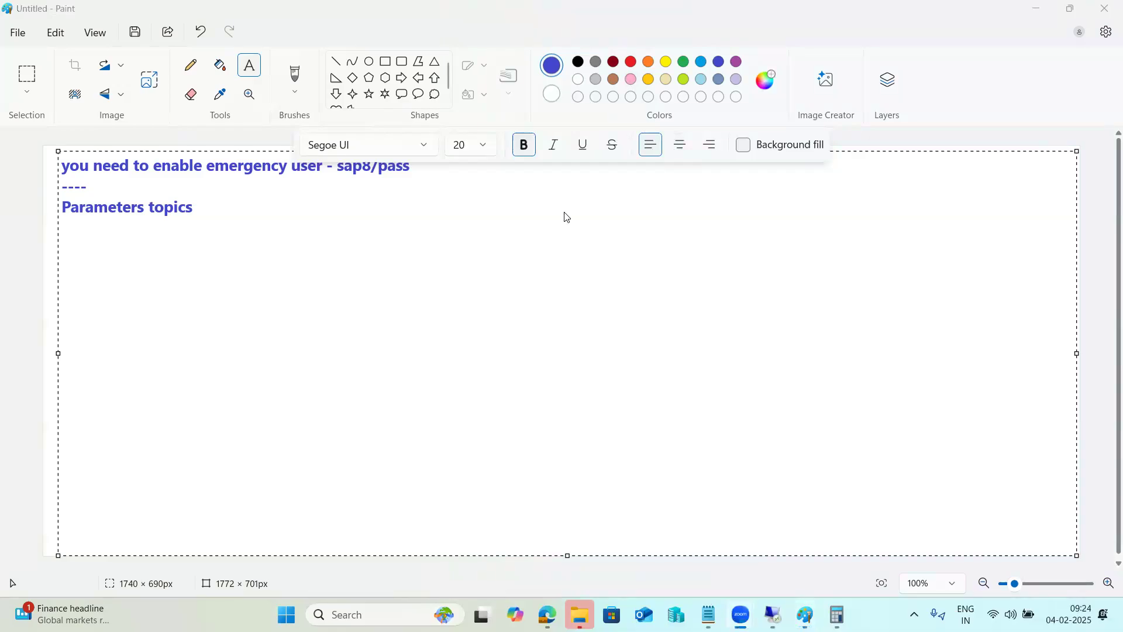
left_click(138, 199)
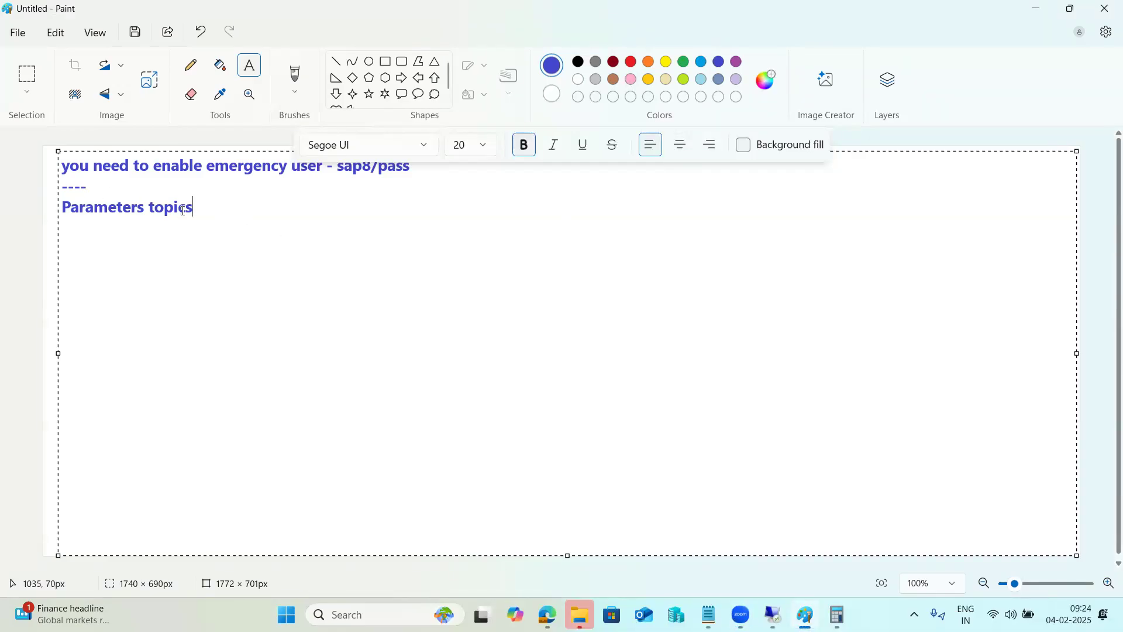
left_click_drag(194, 208, 69, 200)
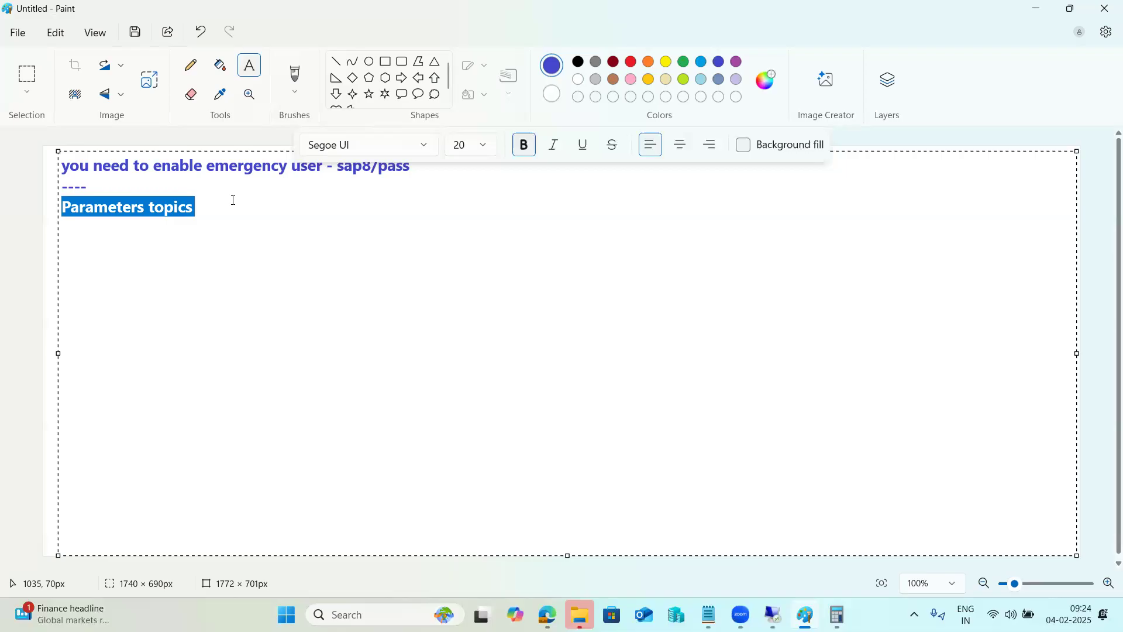
left_click(379, 180)
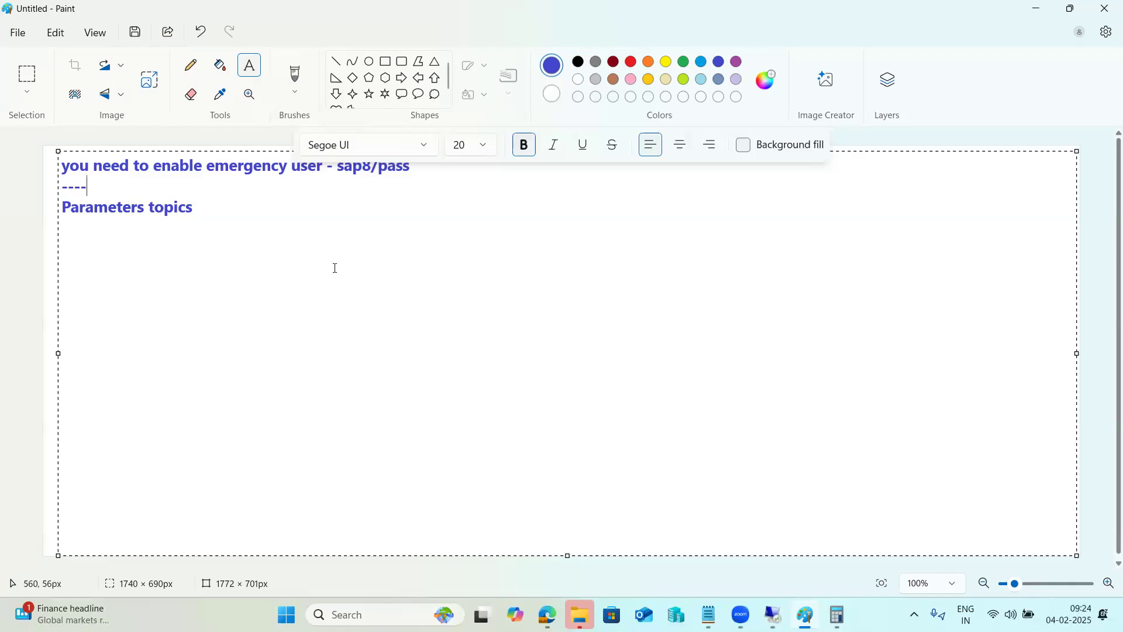
left_click(498, 70)
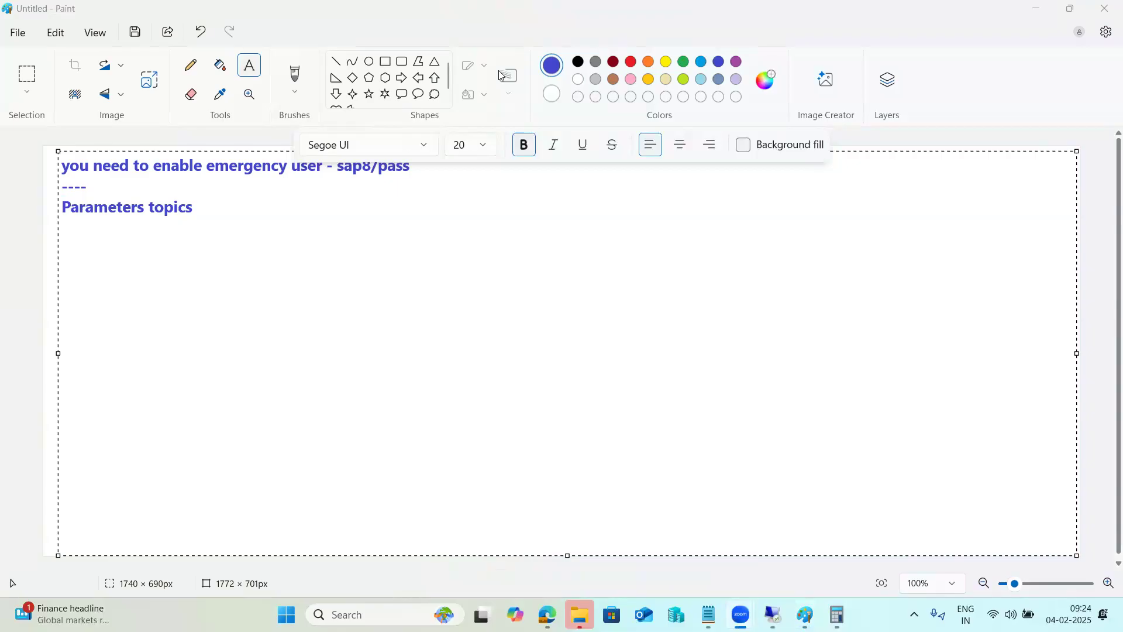
left_click(266, 219)
Open SCC4, view client 025's details, and switch the clients table to change mode.
left_click(785, 610)
type("scc")
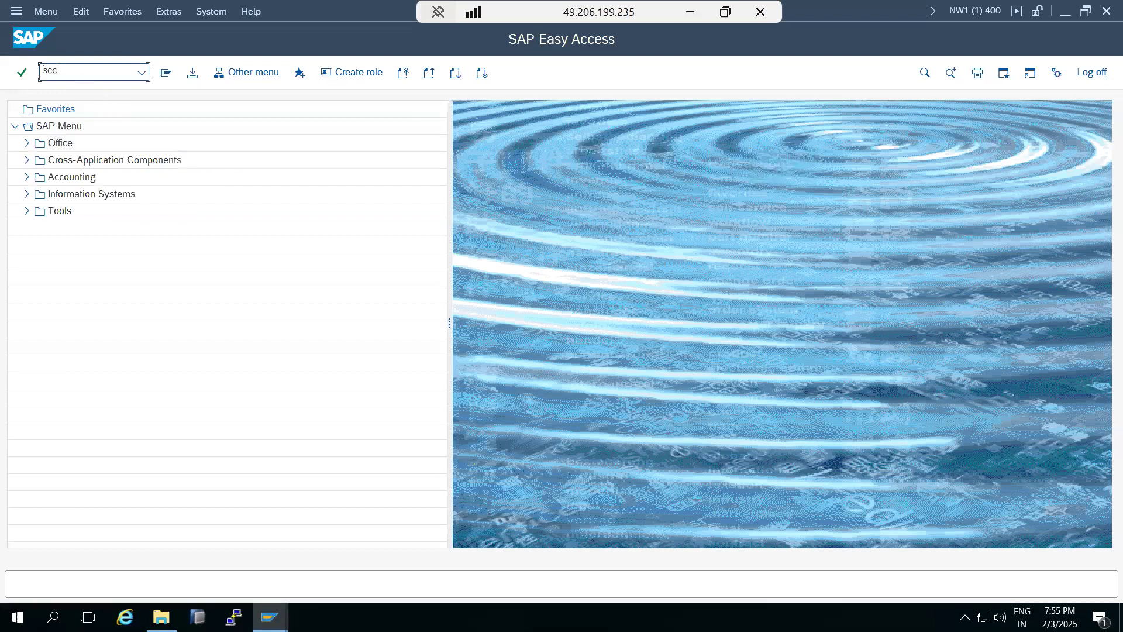
type("4")
key("Return")
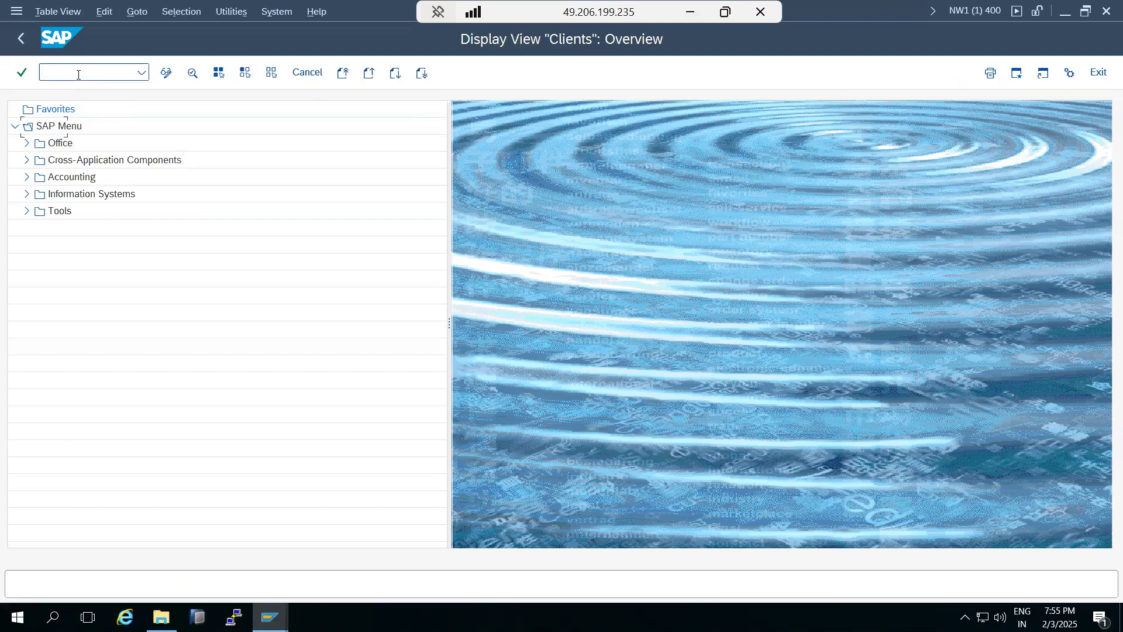
double_click(41, 220)
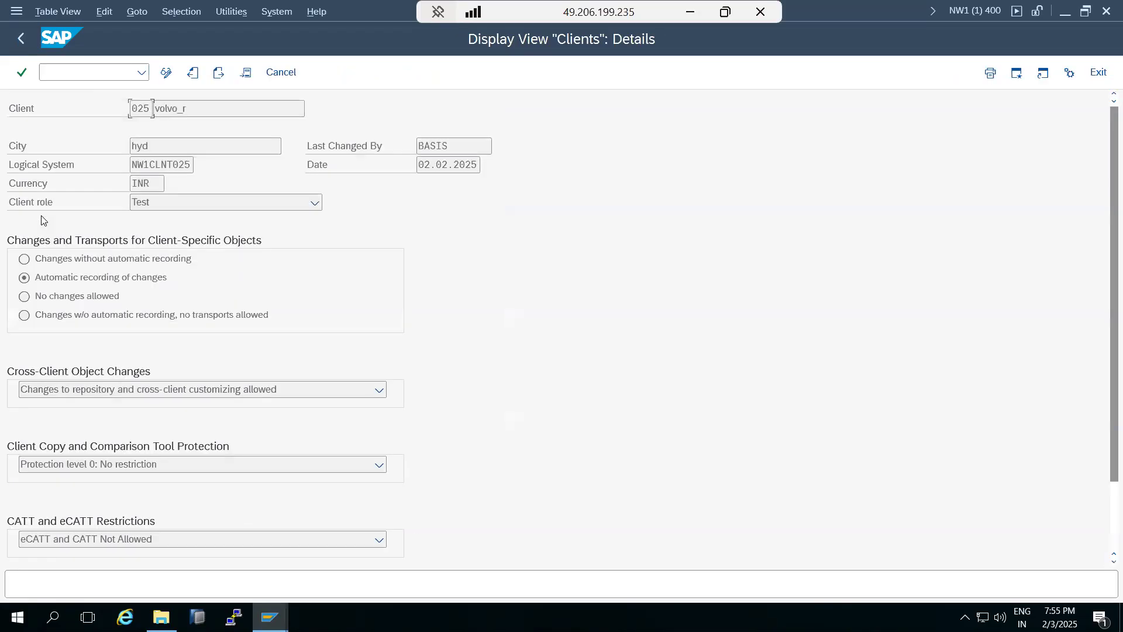
left_click(166, 72)
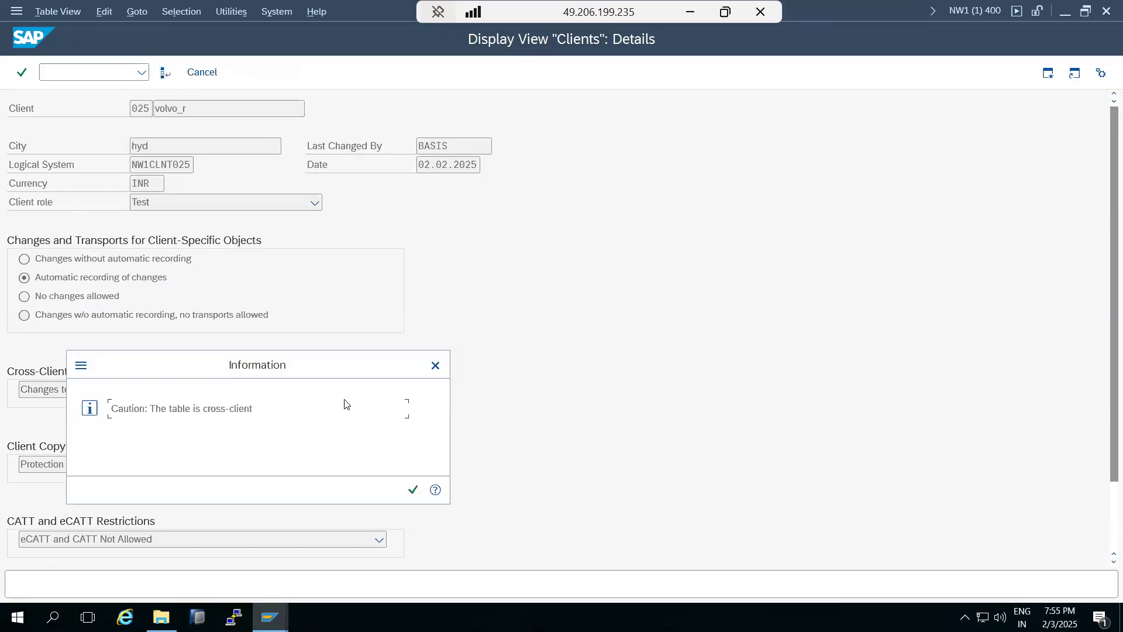
left_click(413, 489)
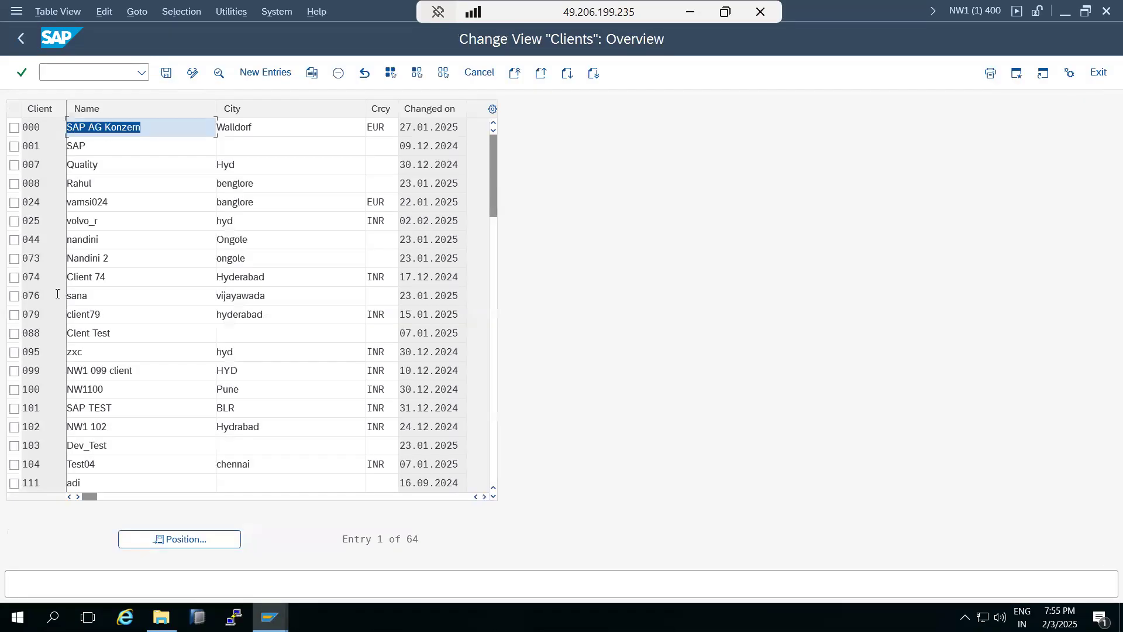
Save client 044 with no client-specific changes and repository/cross-client customizing changes blocked.
double_click(36, 240)
left_click(33, 296)
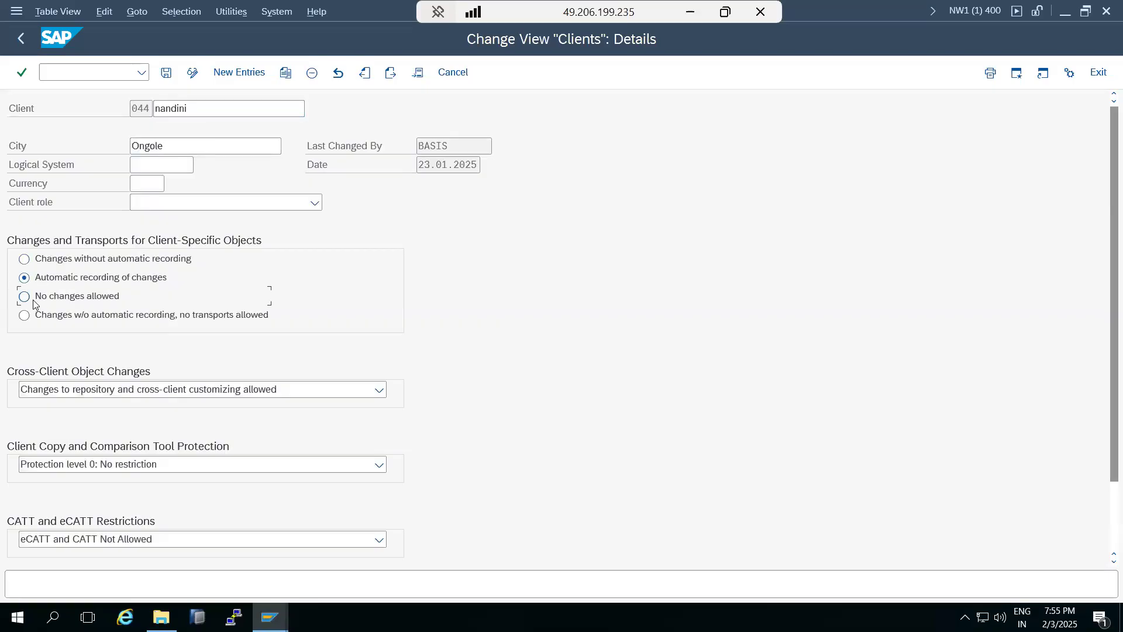
left_click(55, 393)
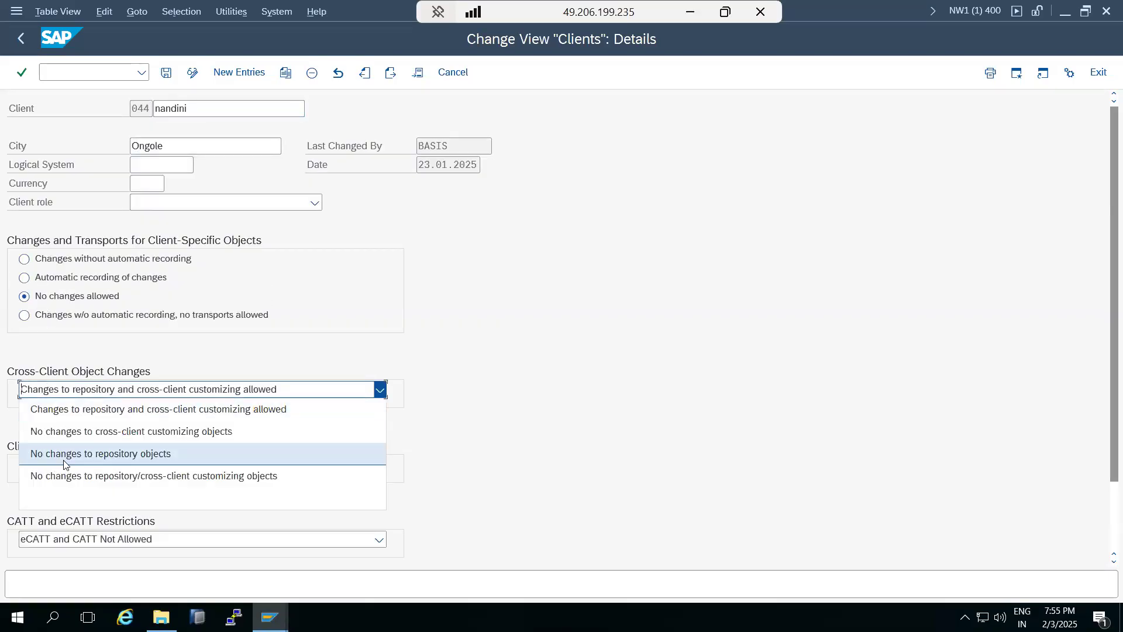
left_click(69, 477)
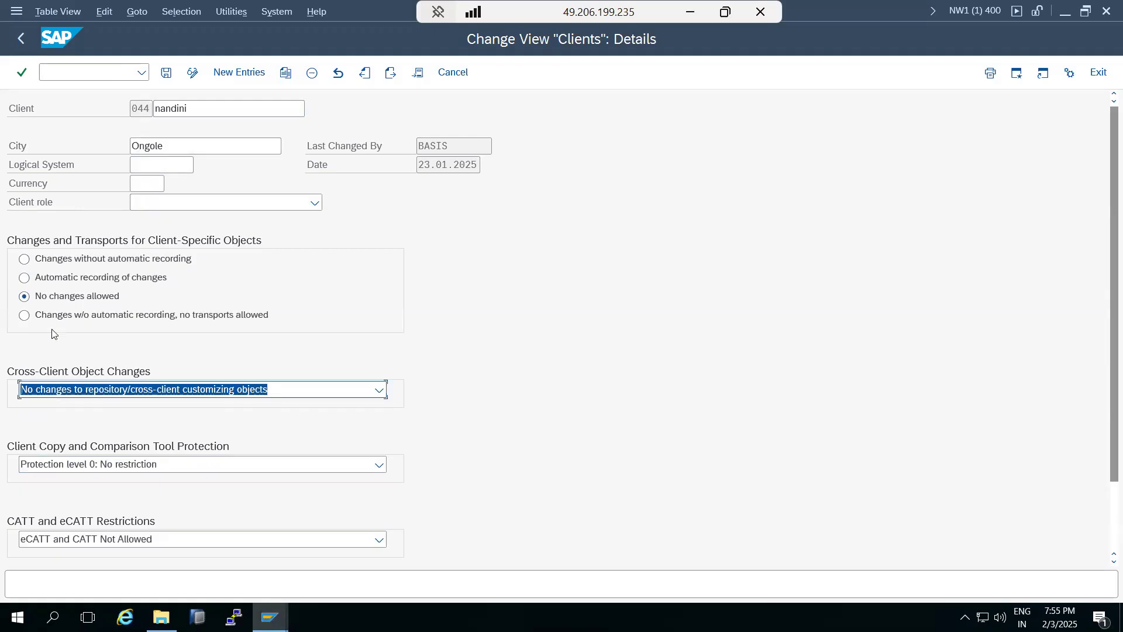
key("ctrl+s")
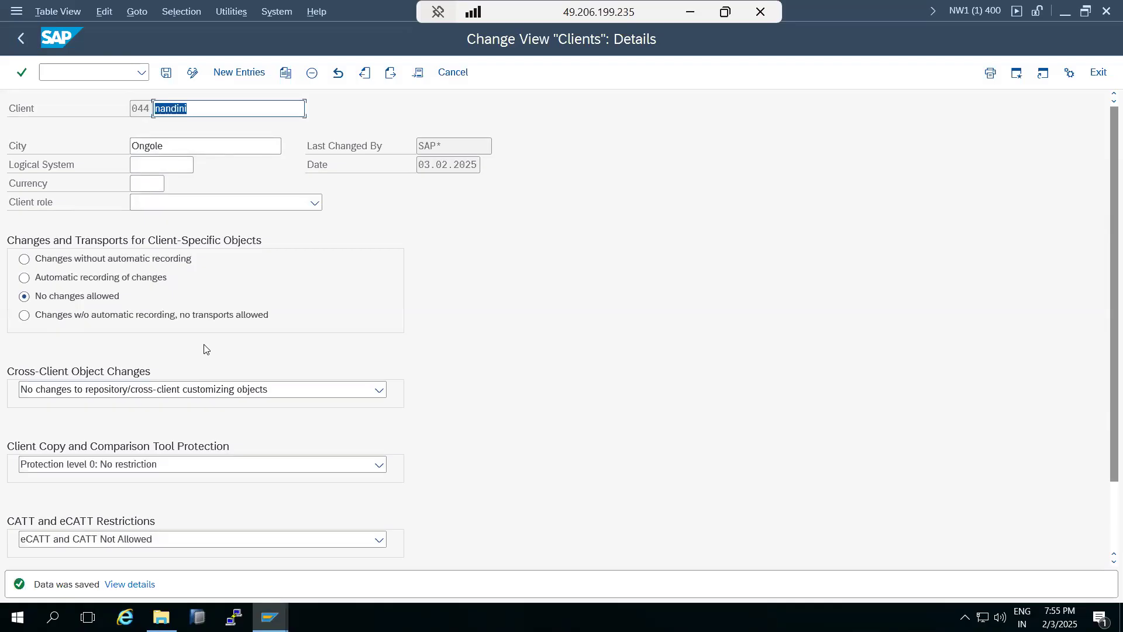
Restore client 044 to automatic recording with repository and cross-client customizing changes allowed.
double_click(133, 114)
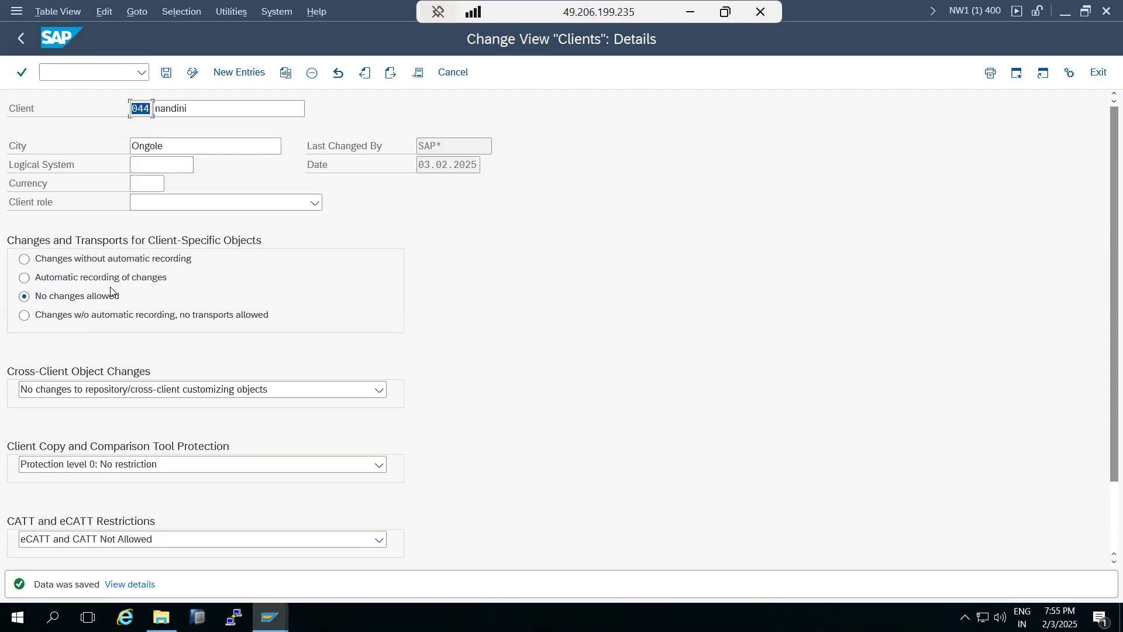
left_click(94, 279)
left_click(73, 390)
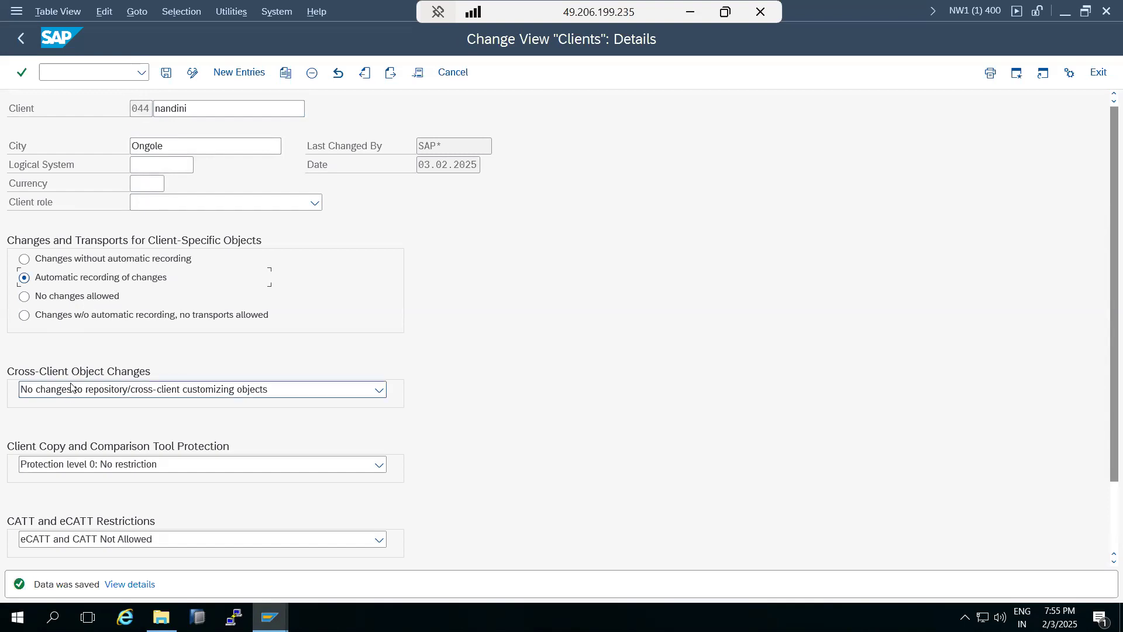
left_click(69, 410)
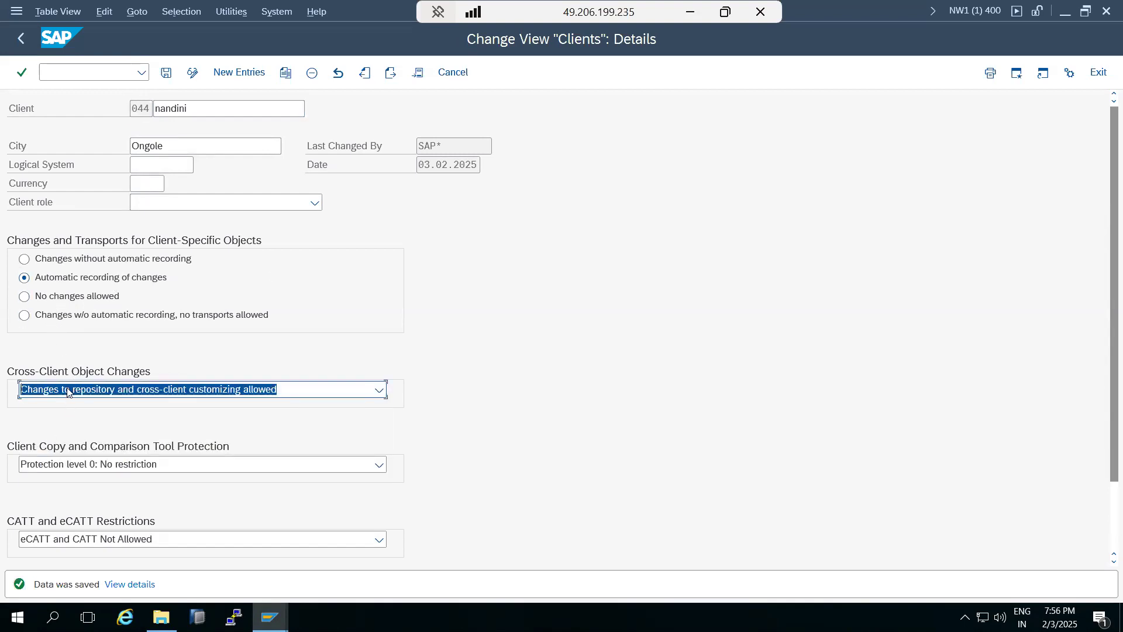
left_click(166, 72)
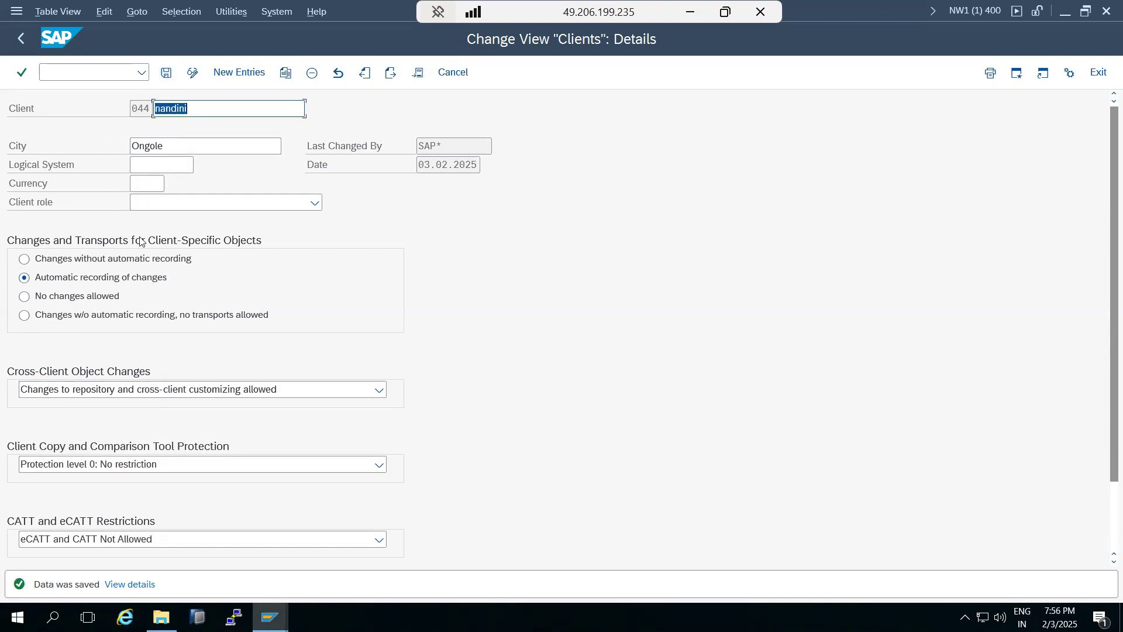
Return from client 044's details to the clients overview and exit to the main menu.
left_click(29, 38)
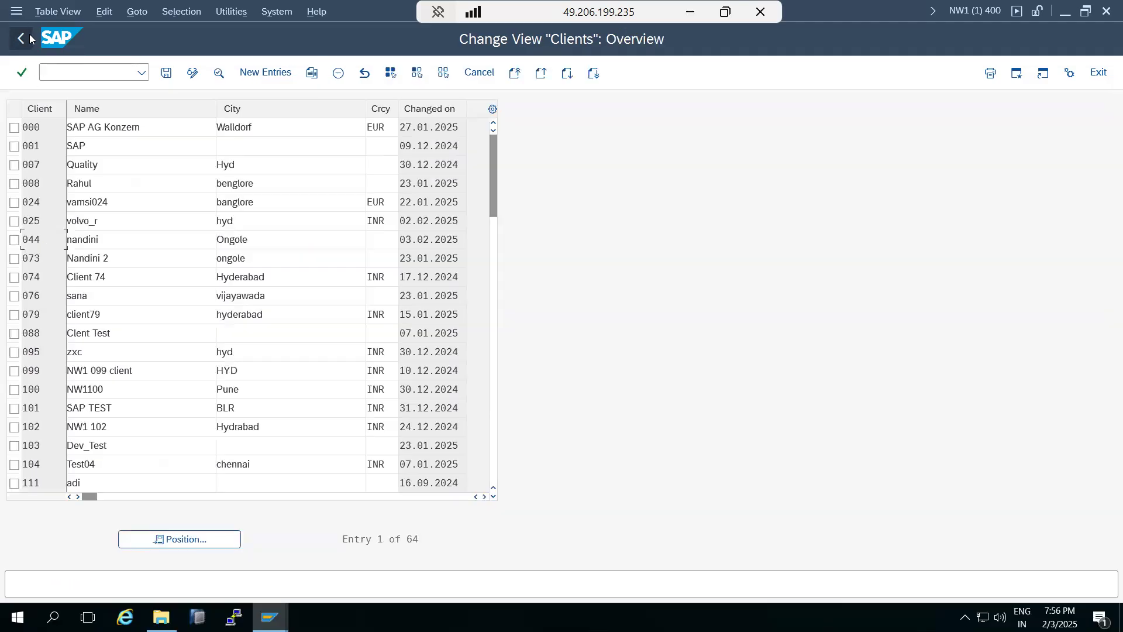
scroll(46, 393, "down", 11)
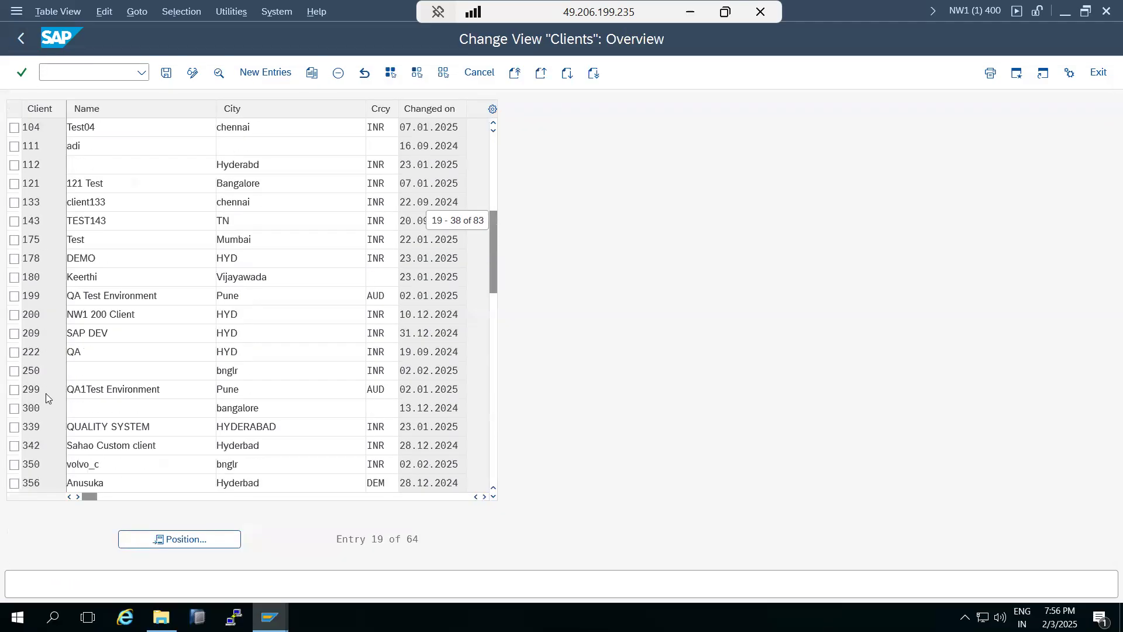
scroll(46, 392, "down", 10)
scroll(47, 390, "up", 6)
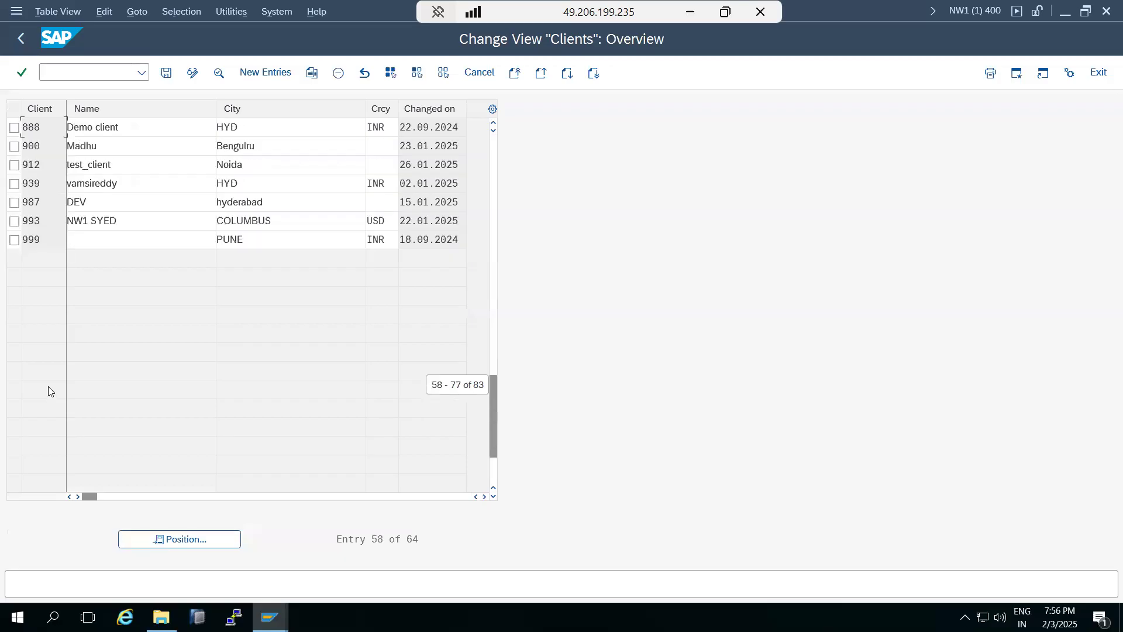
scroll(48, 388, "up", 15)
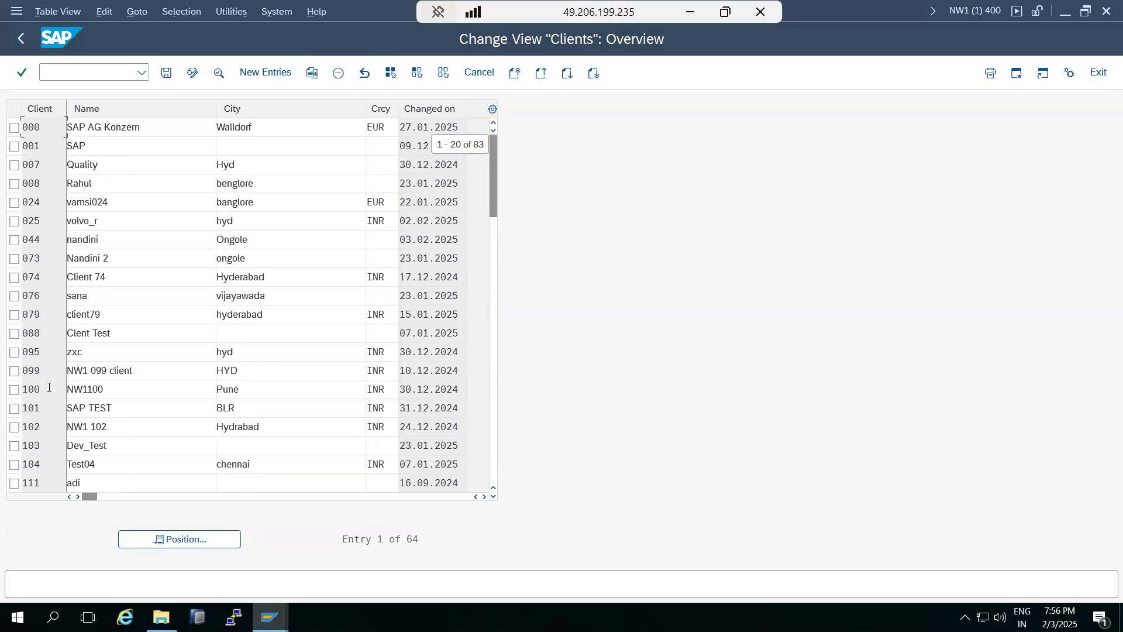
left_click(1097, 73)
Log off the client 400 session, close SAP Logon, and begin logging off the remaining session.
left_click(1091, 72)
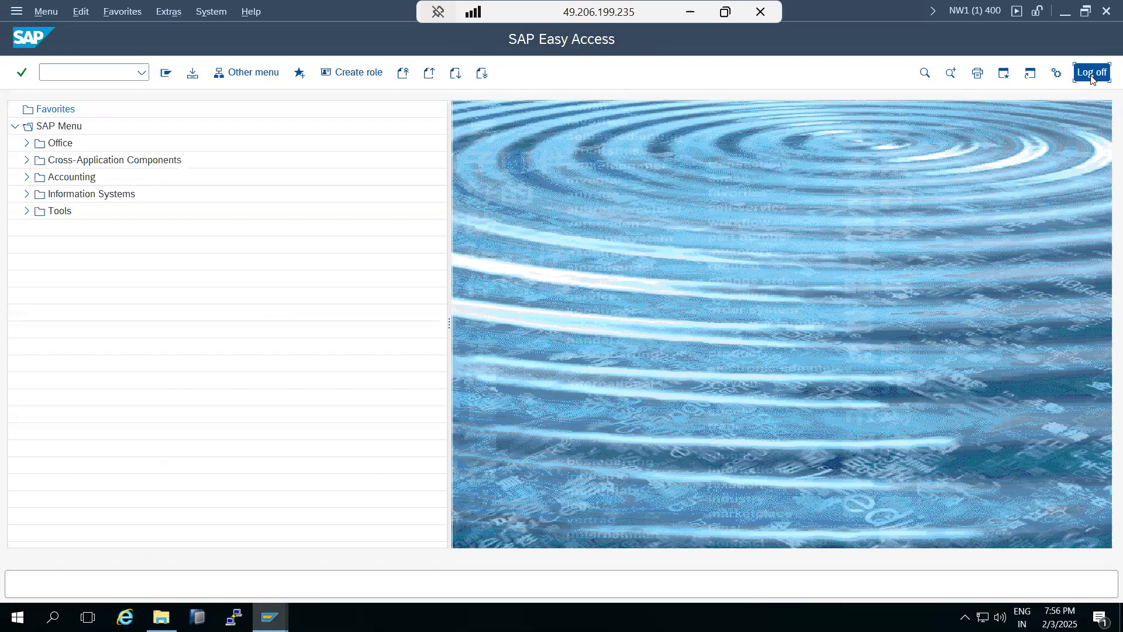
left_click(187, 309)
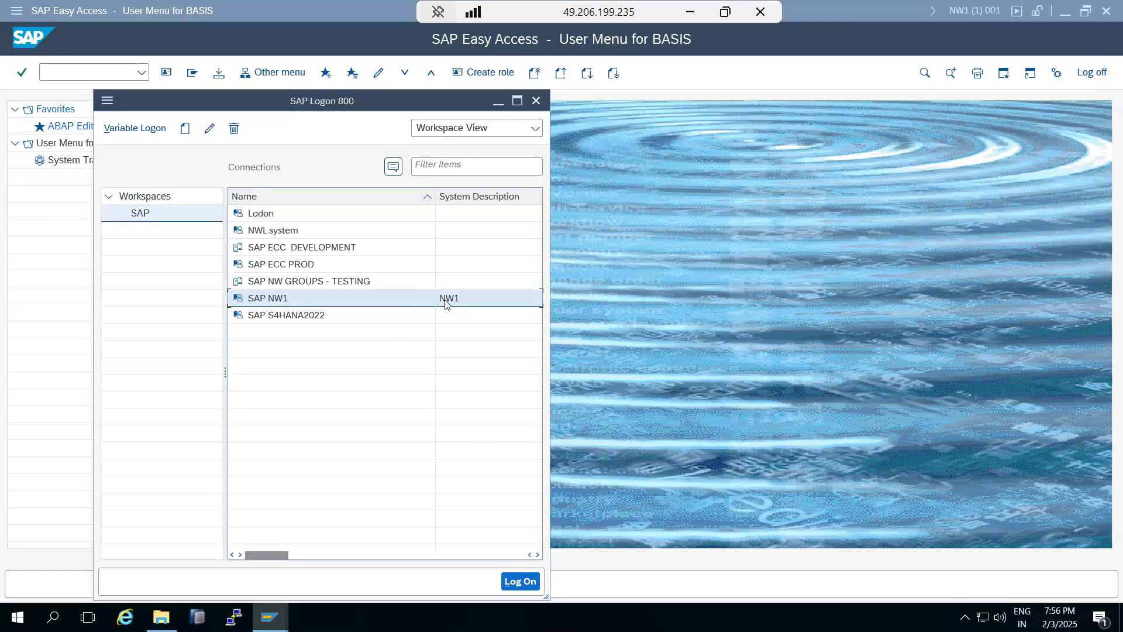
left_click(535, 101)
left_click(1106, 12)
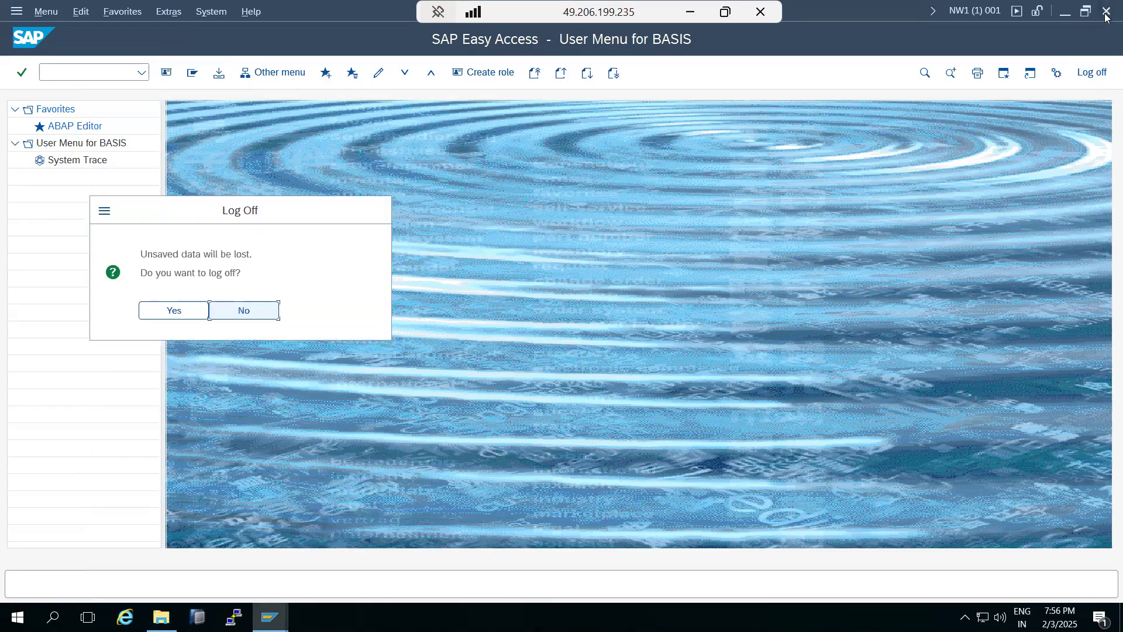
Confirm logging off the last SAP session and refresh the desktop.
left_click(192, 317)
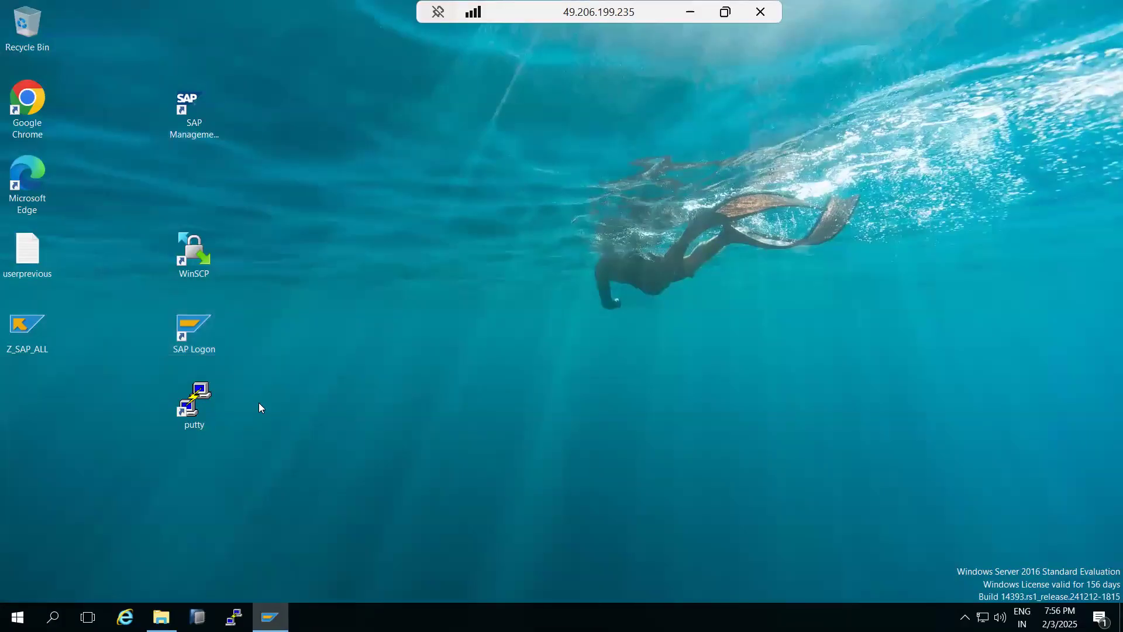
right_click(196, 317)
left_click(260, 365)
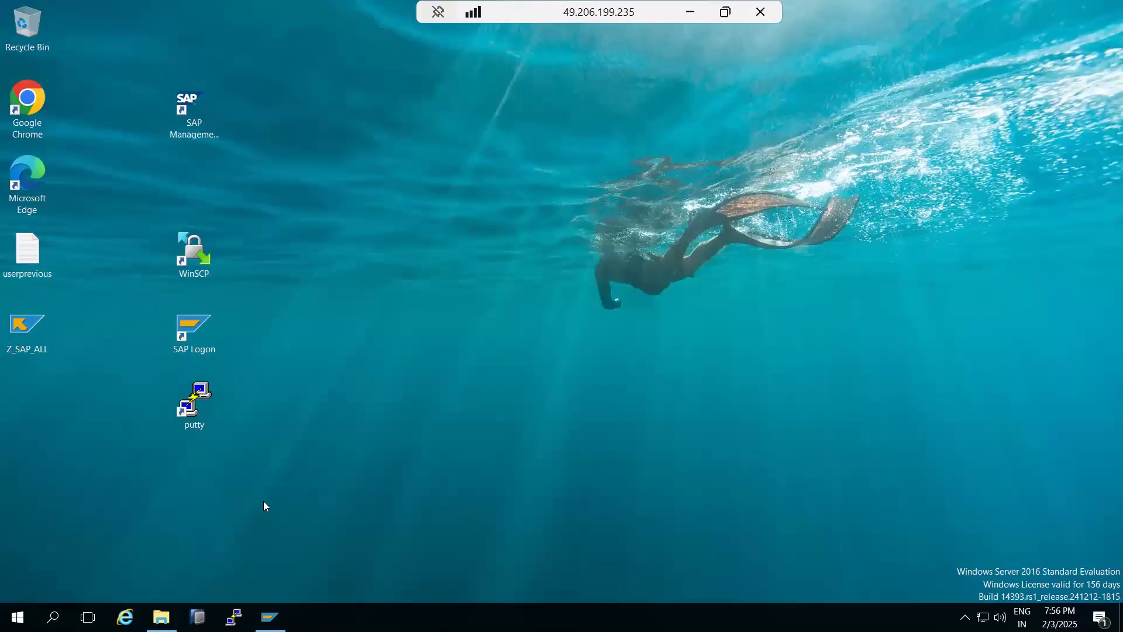
Bring SAP Logon back up briefly, then close it again.
left_click(270, 617)
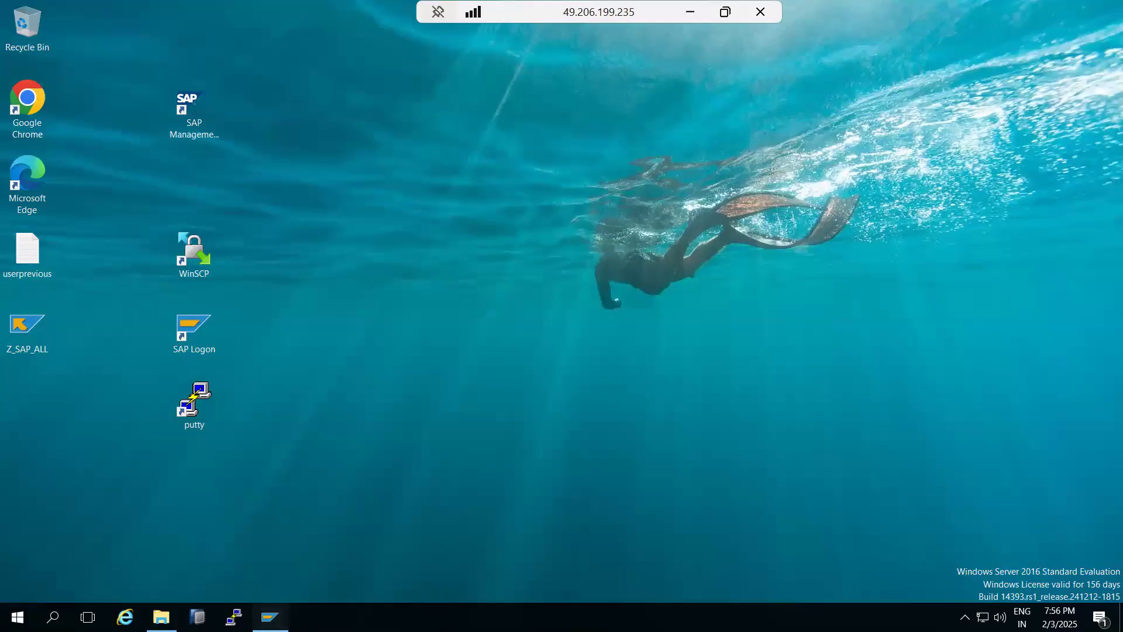
left_click(270, 617)
left_click(270, 617)
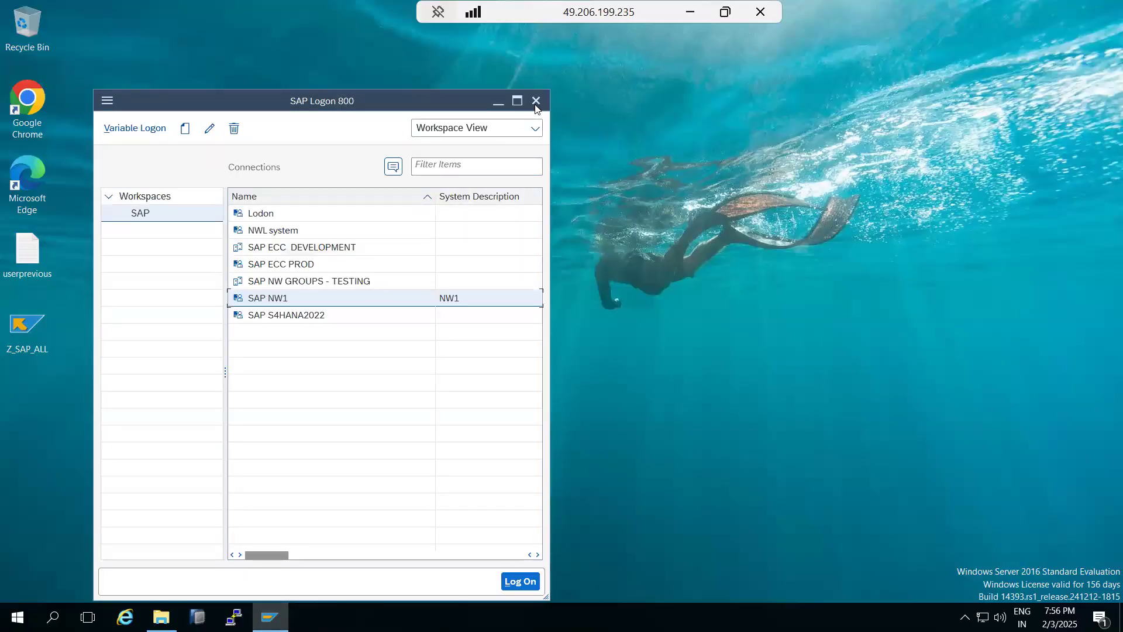
left_click(535, 102)
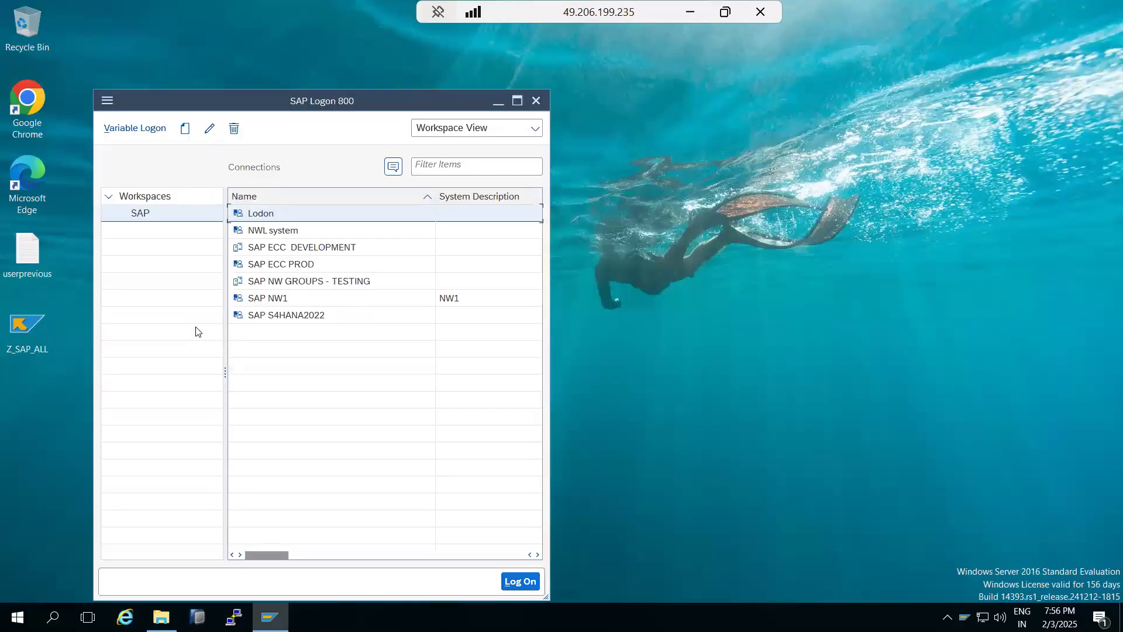
left_click(536, 101)
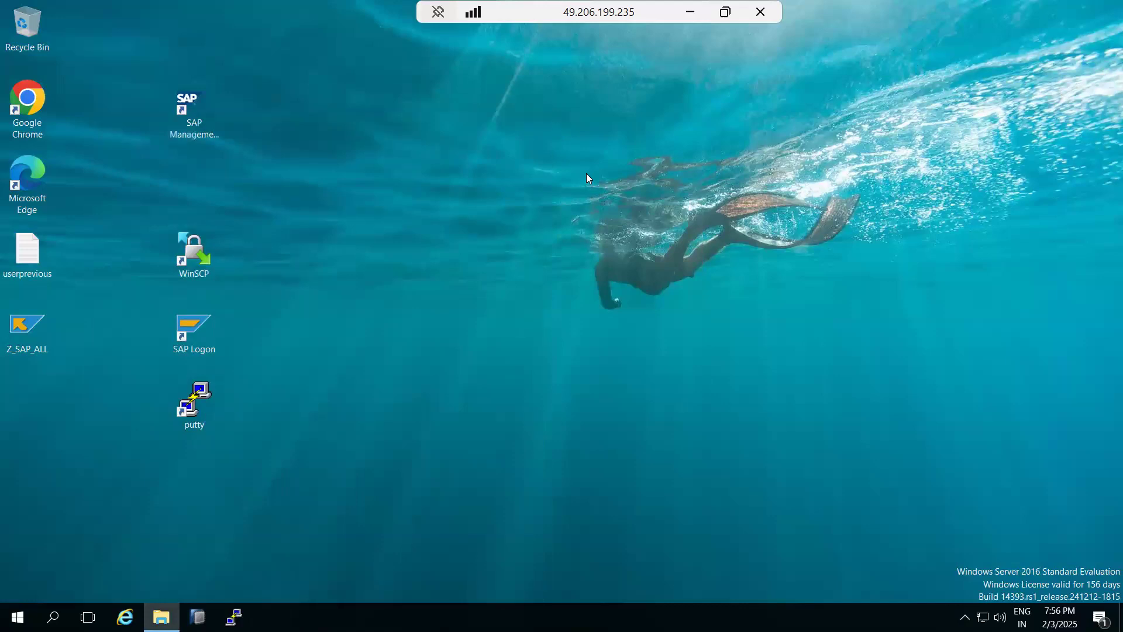
key("alt+Tab")
Replace the old text with '000--' above '400' and draw an arrow between them.
left_click_drag(211, 223, 57, 154)
key("Delete")
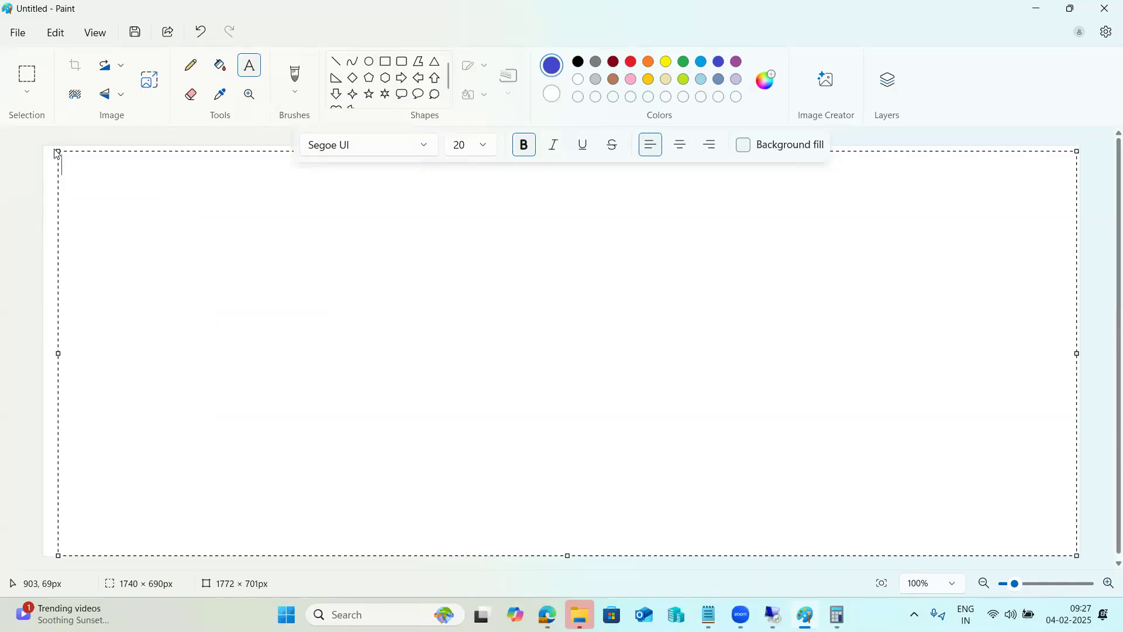
type("000--")
key("Return")
key("Return")
key("Return")
type("400")
left_click_drag(102, 165, 57, 164)
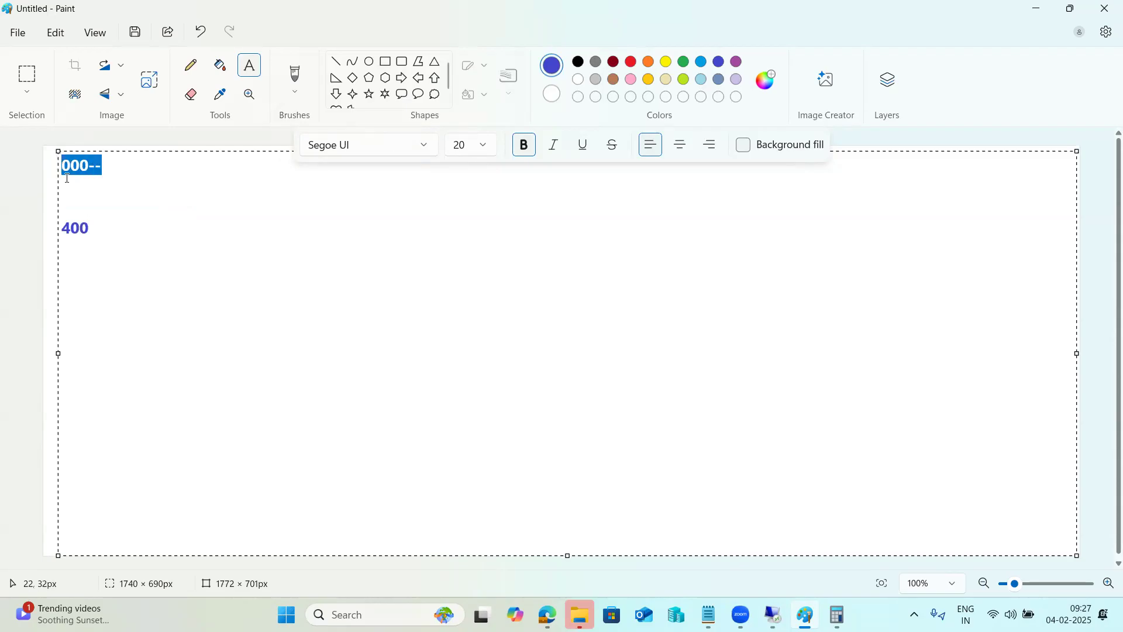
left_click(99, 228)
left_click(337, 62)
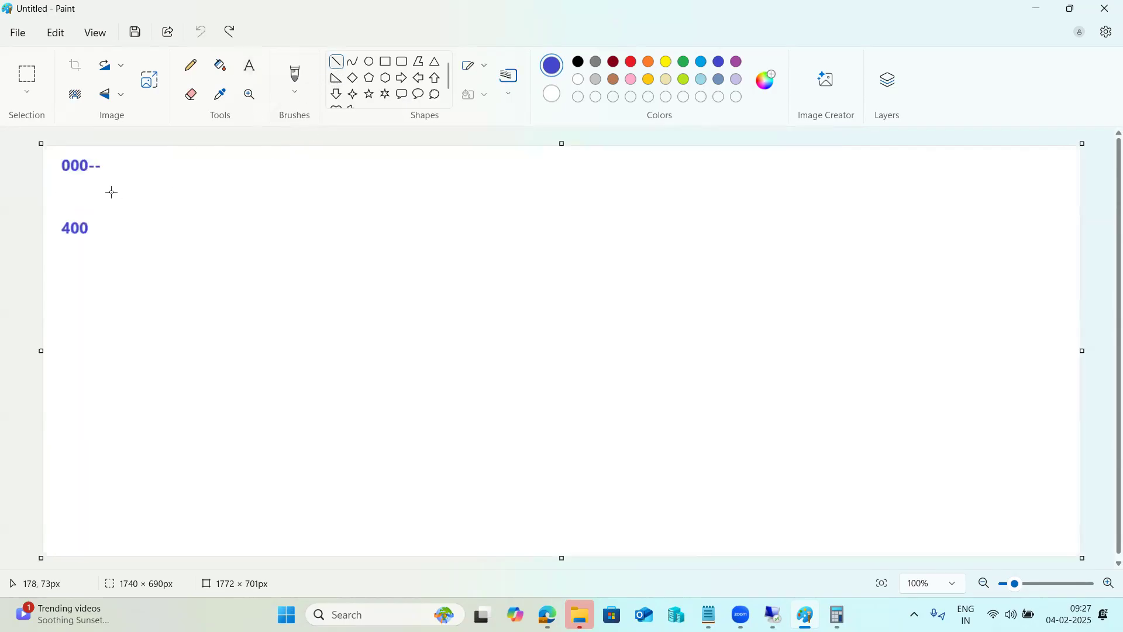
mouse_move(77, 175)
left_mouse_down()
mouse_move(92, 211)
mouse_move(103, 197)
mouse_move(95, 211)
left_mouse_up()
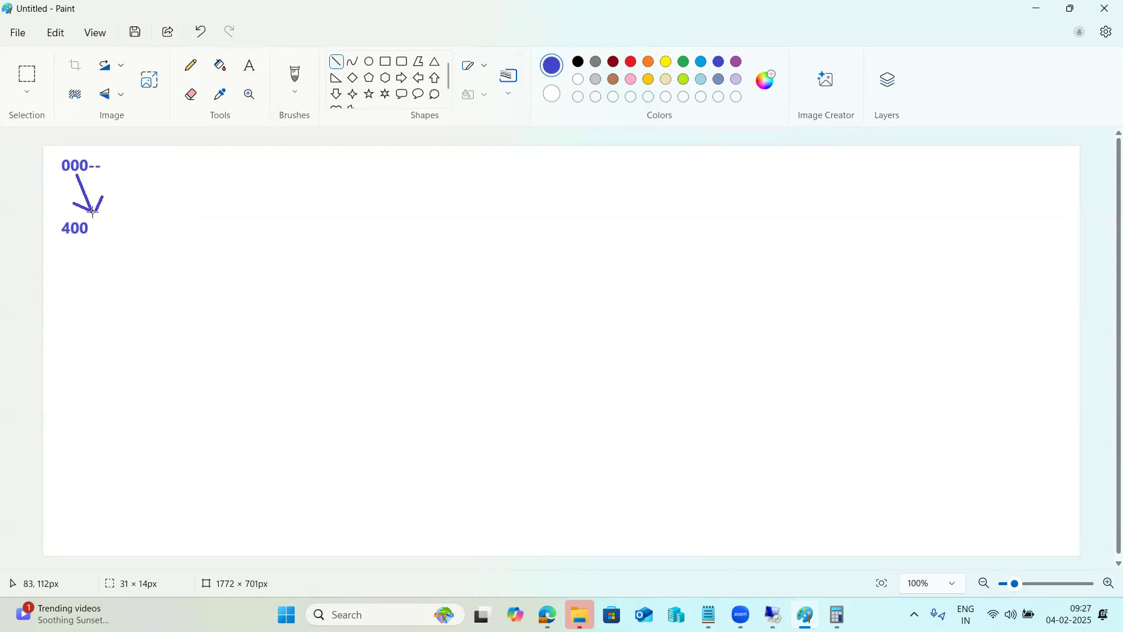
Add a text box listing LOCAL, REMOTE and CLIN to the right of the arrow.
left_click(250, 65)
left_click(155, 179)
left_click_drag(129, 165, 866, 525)
type("L")
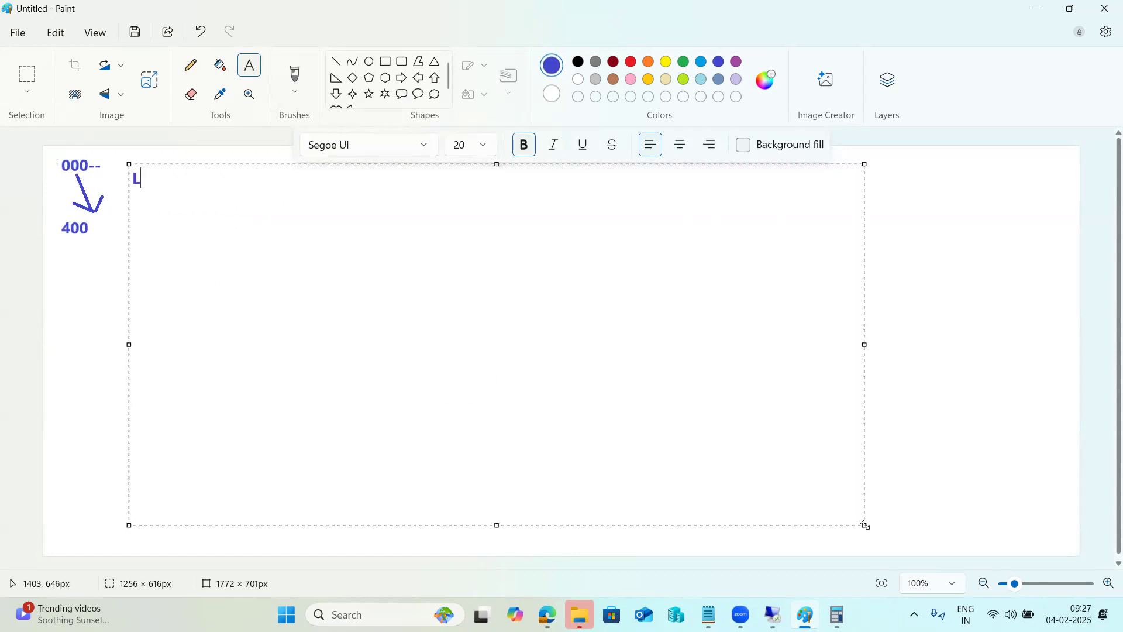
type("OCAL REMOTE")
key("Return")
type("CLIN")
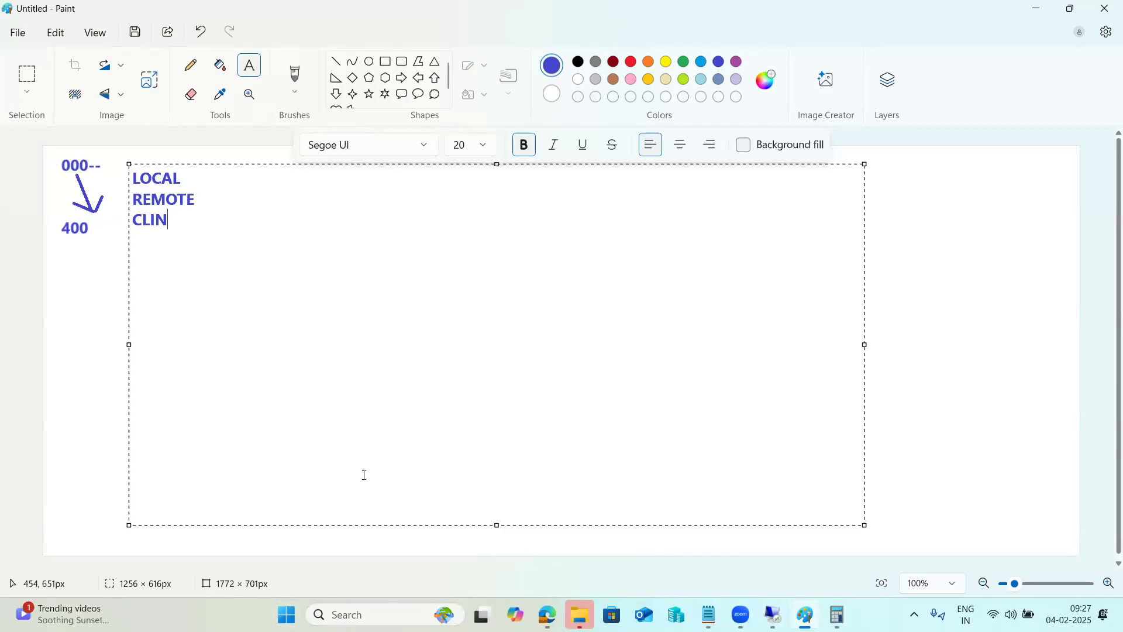
left_click(90, 290)
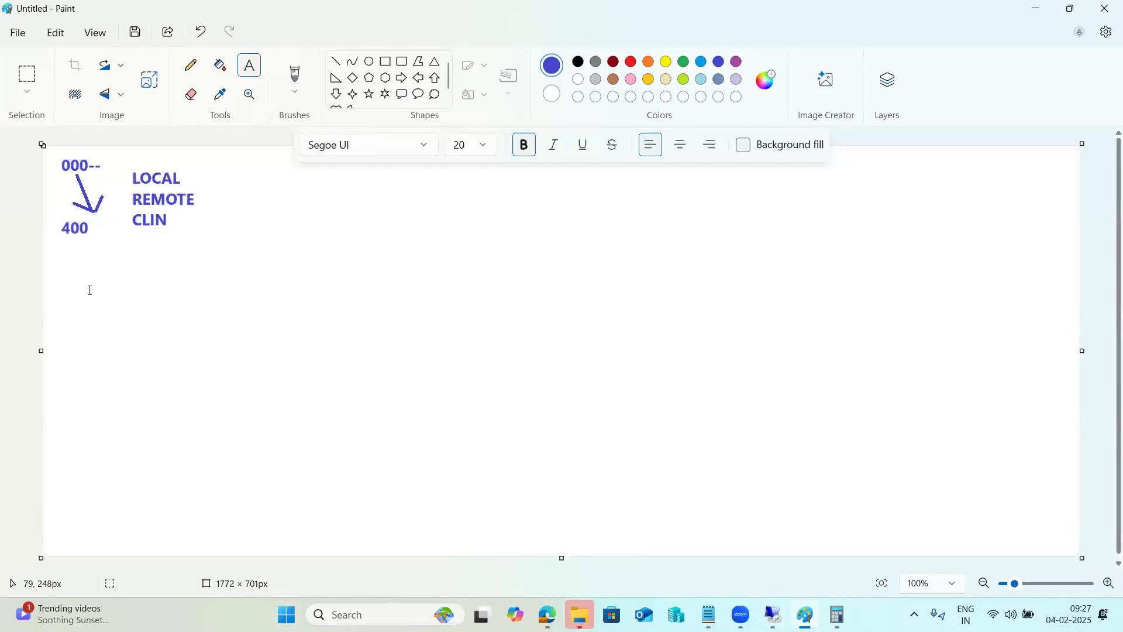
Write a second text block reading 'Lient c', 'Lofical', 'new', 'profiles para' and 'LOCAL' on separate lines.
left_click(227, 159)
left_click_drag(227, 159, 891, 537)
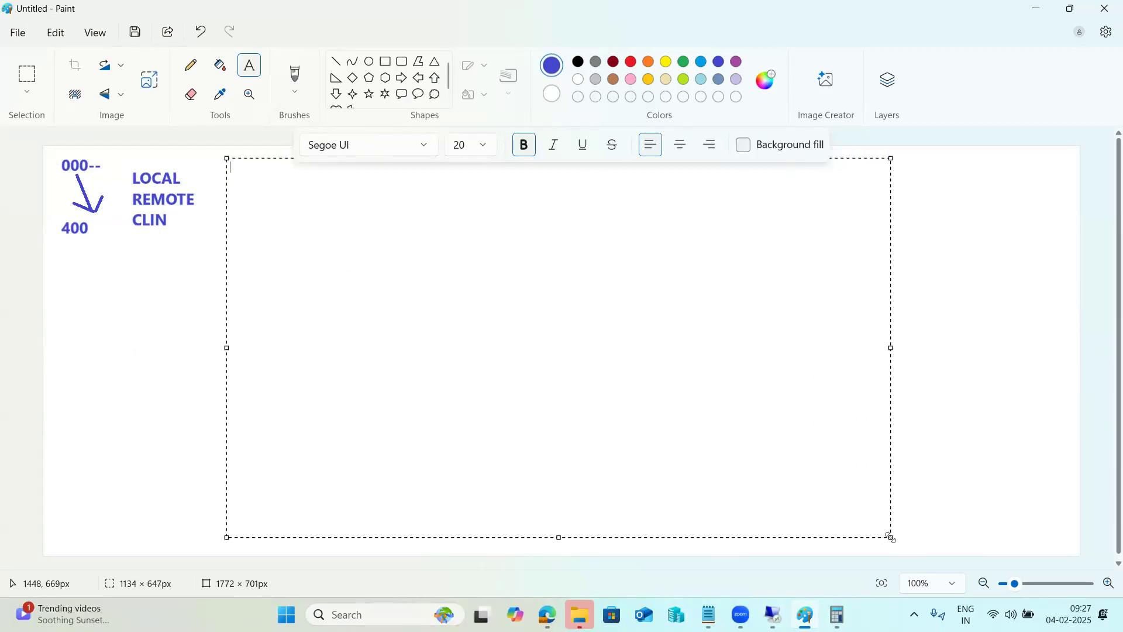
type("Lient cr")
key("BackSpace")
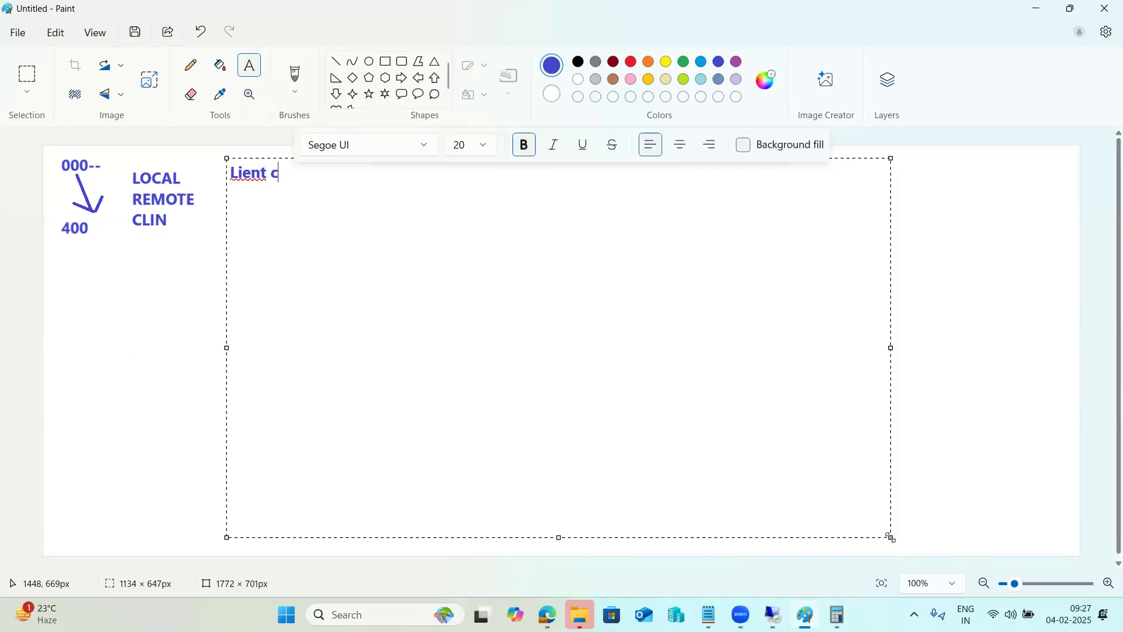
type("Lofical")
key("Return")
type("new")
key("Return")
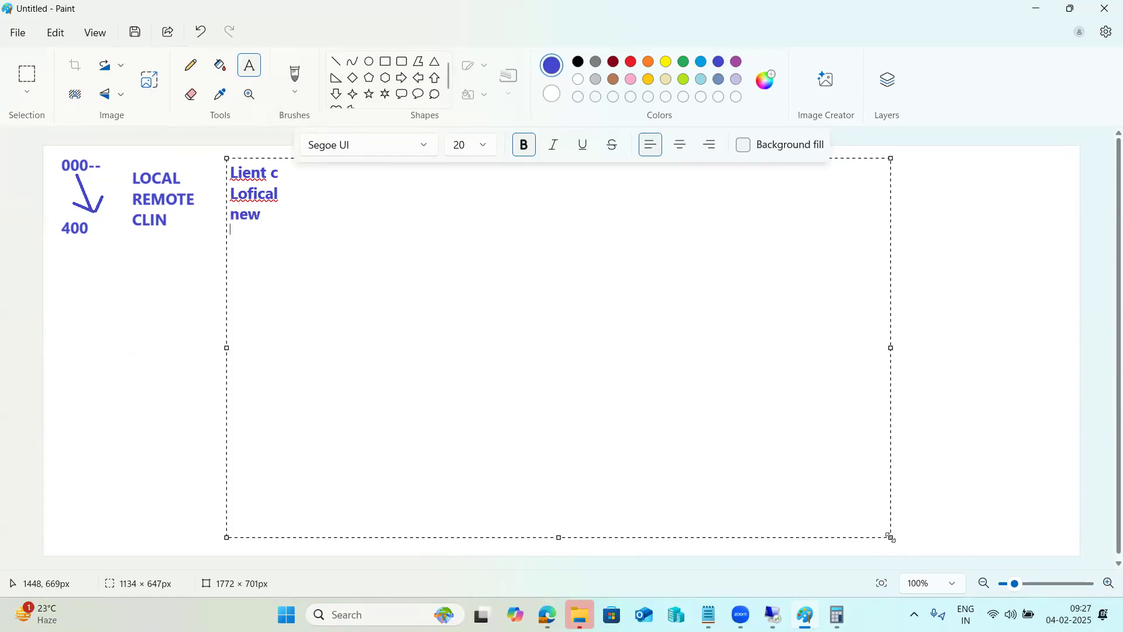
type("profiles para")
key("Return")
type("LOCAL")
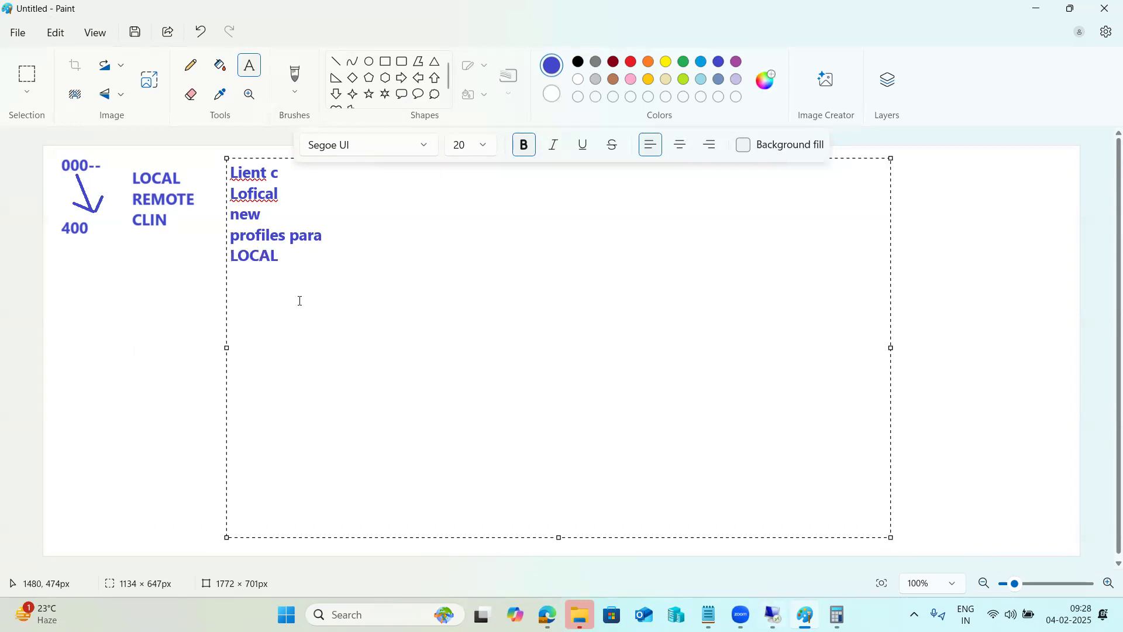
left_click_drag(266, 235, 251, 256)
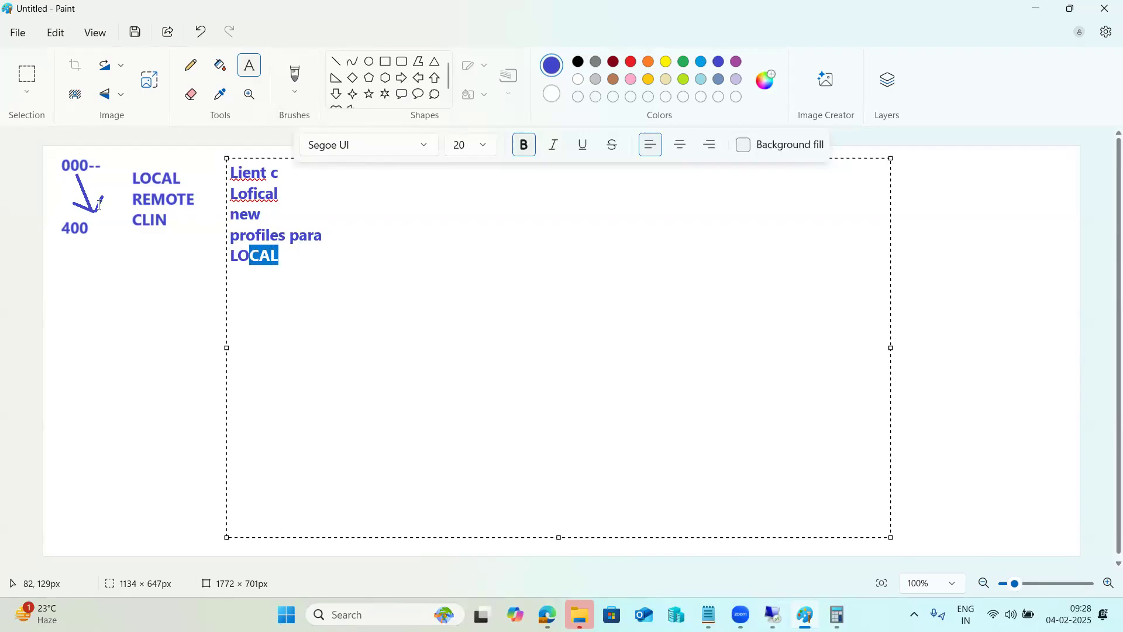